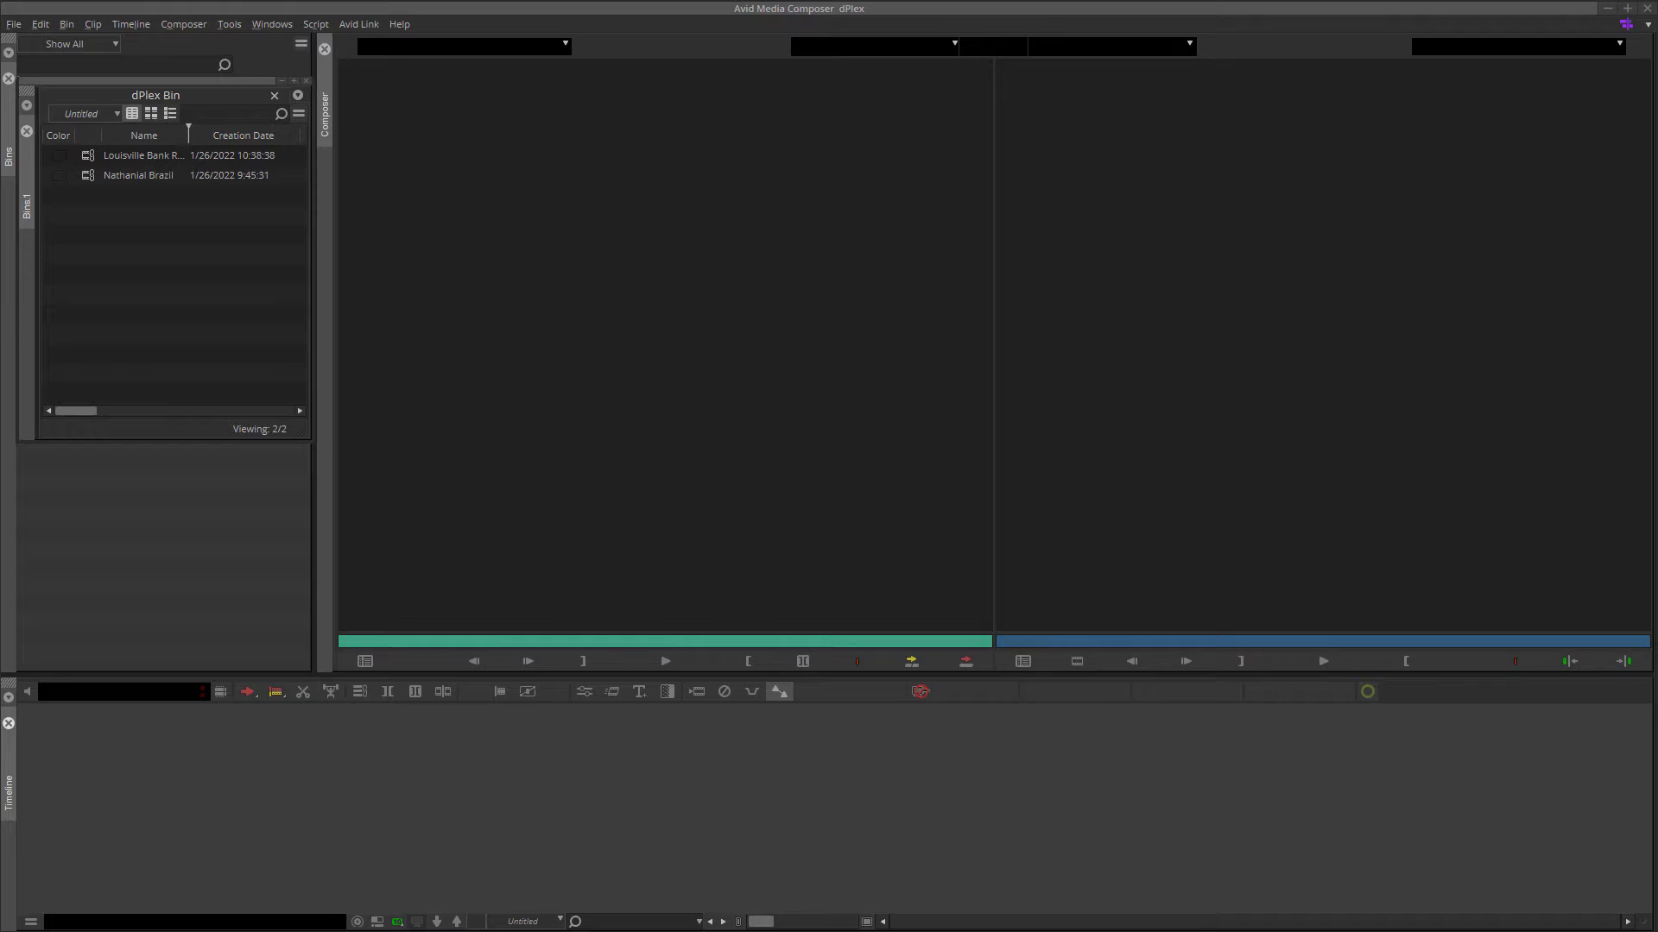
Load the second surveillance clip from the dPlex Bin as the source, play a few seconds, and return to its first frame
double_click(89, 176)
drag(424, 643, 307, 666)
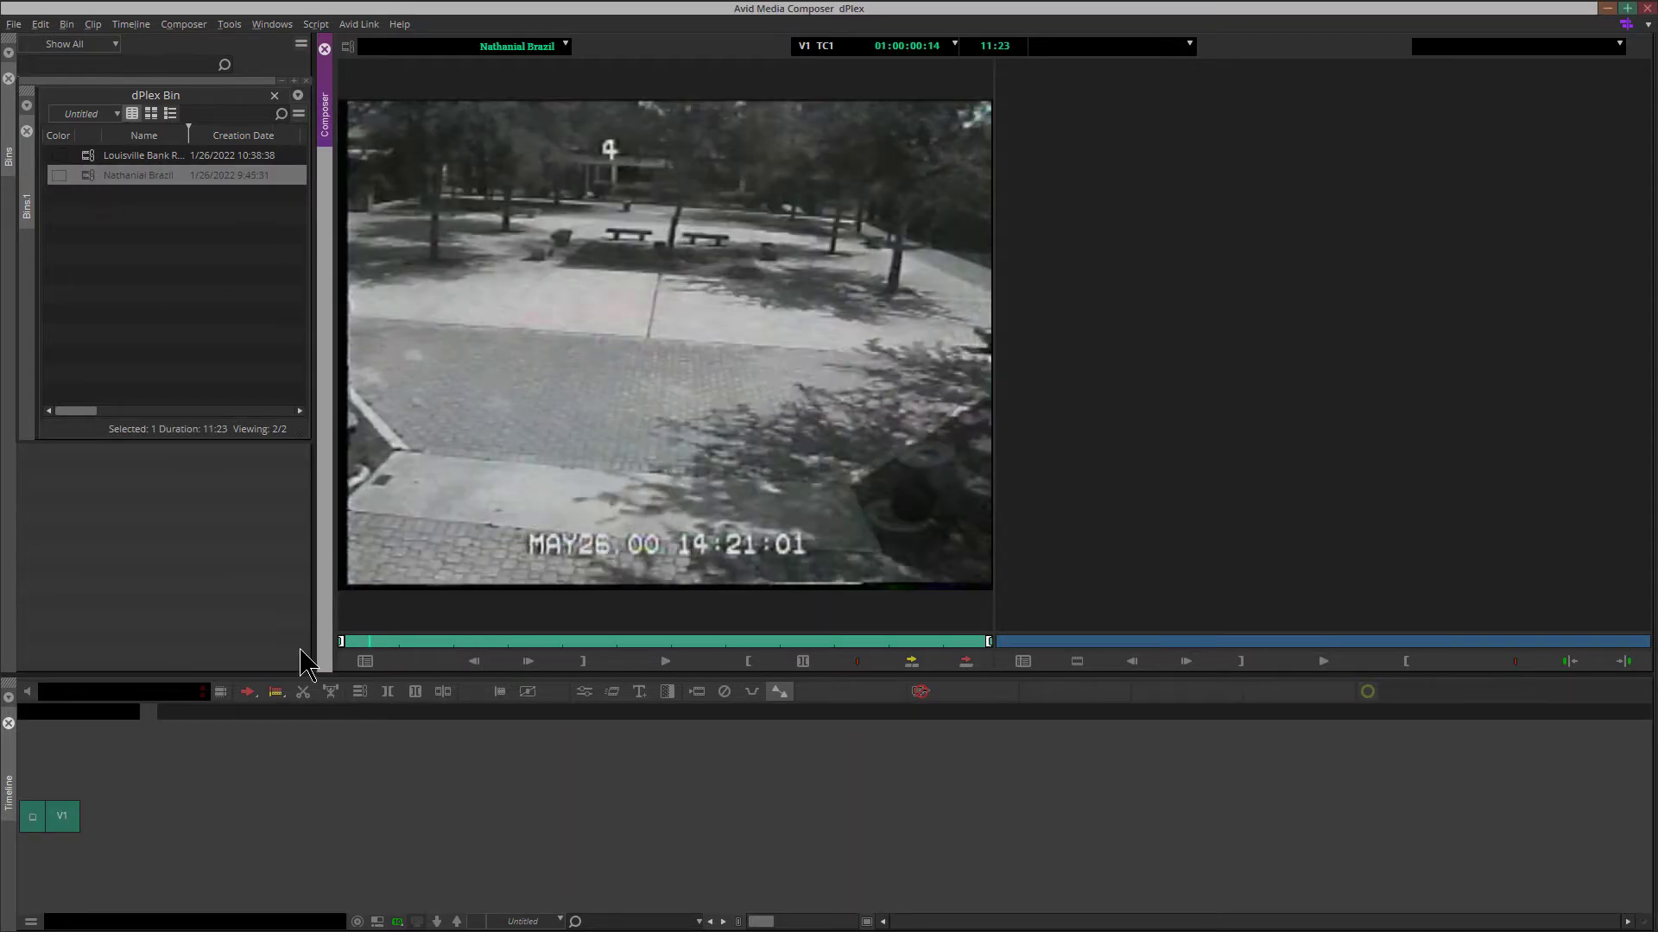
click(665, 663)
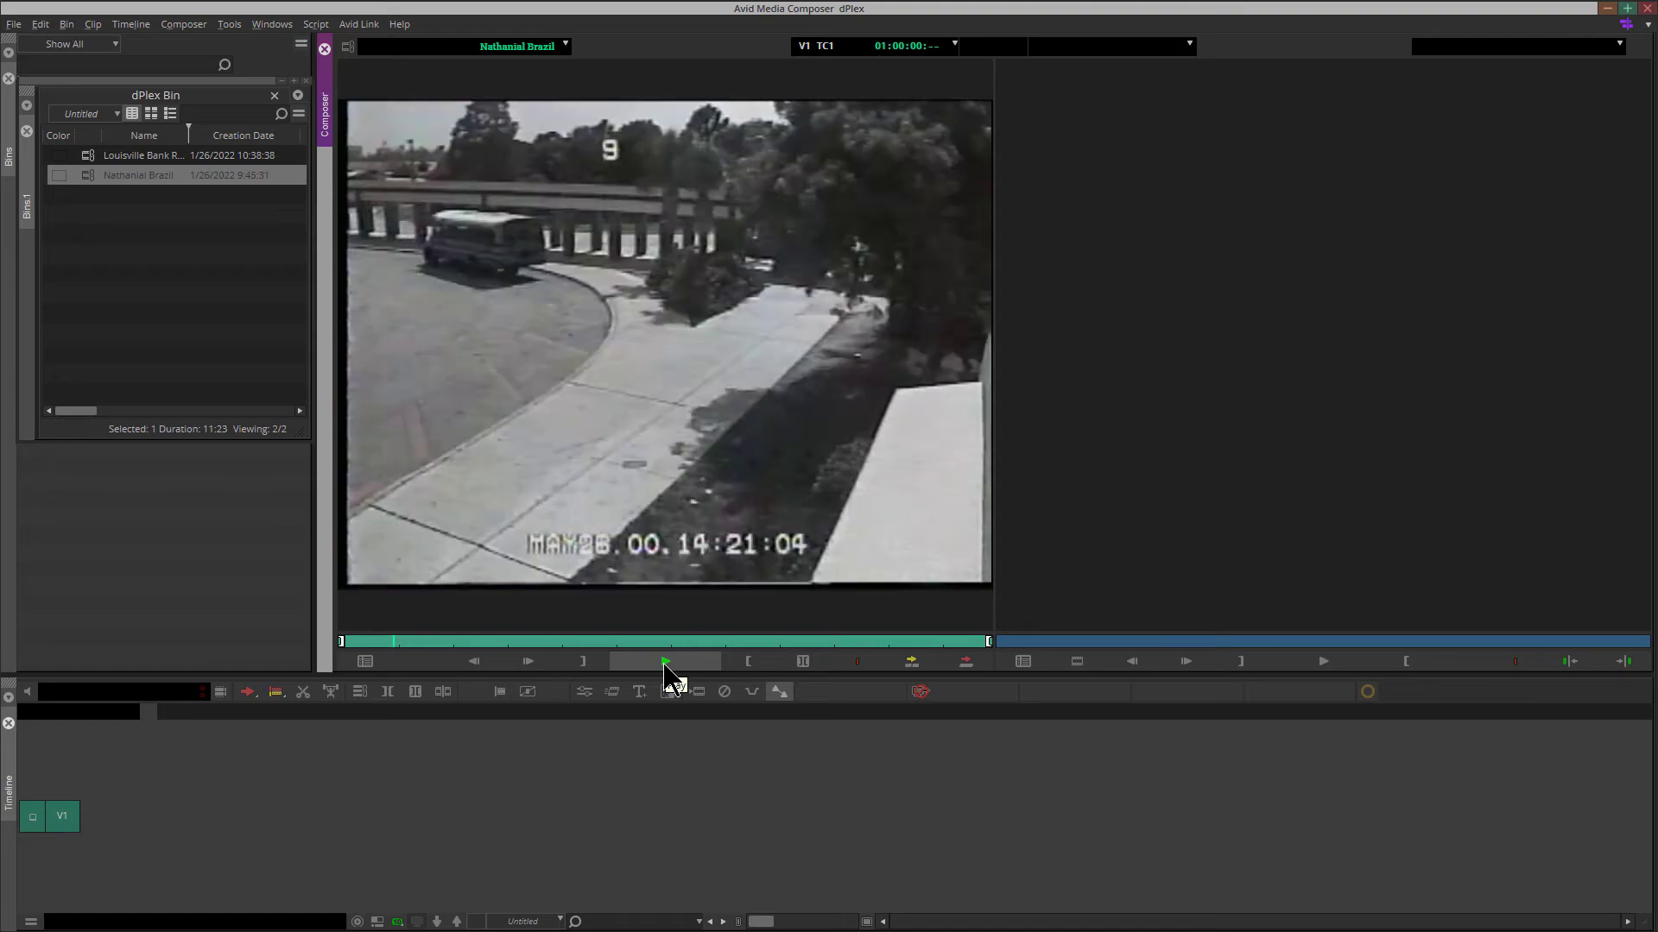
click(664, 664)
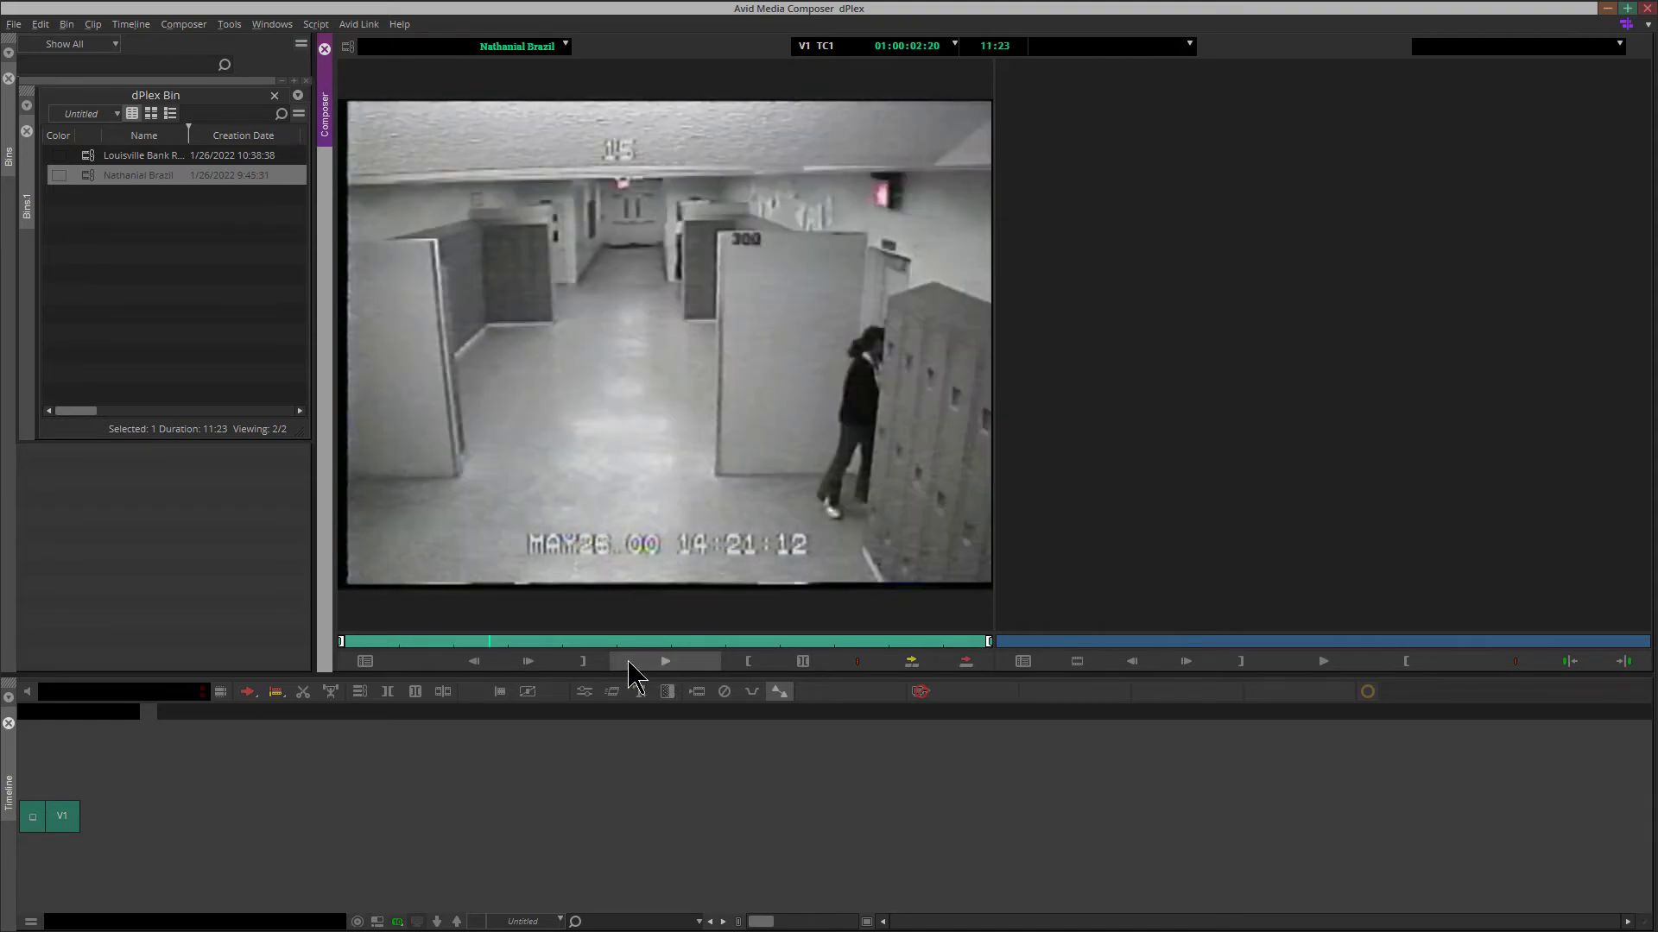
drag(493, 642, 327, 649)
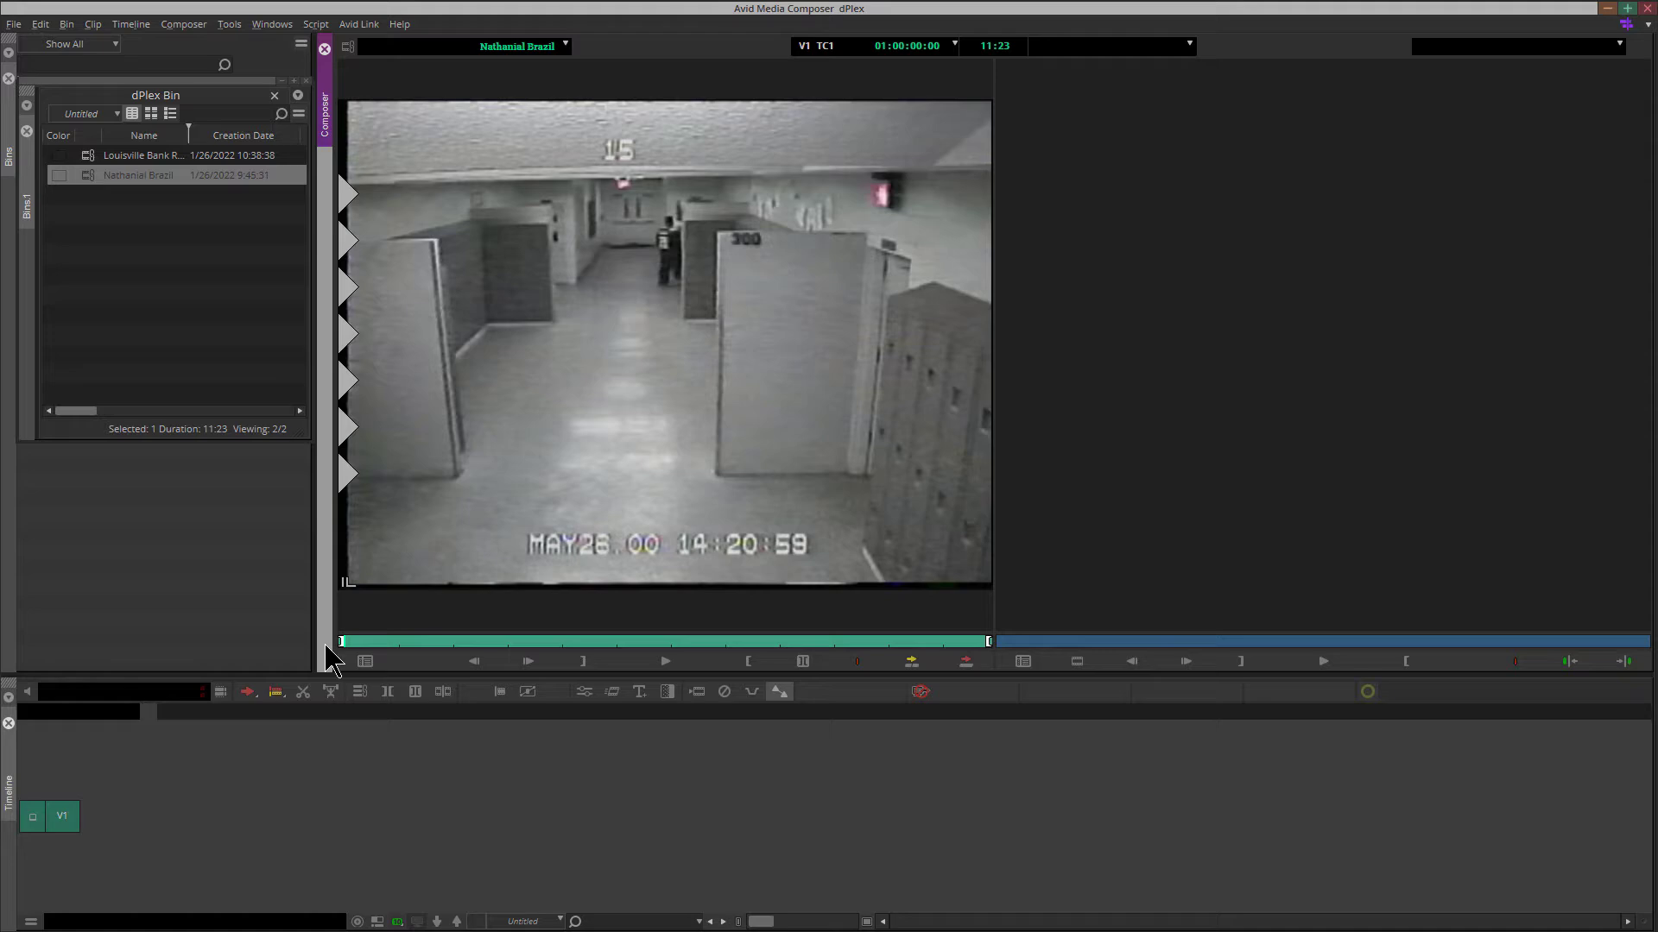
Show the Command Palette below the source picture and set it to Active Palette mode
click(233, 26)
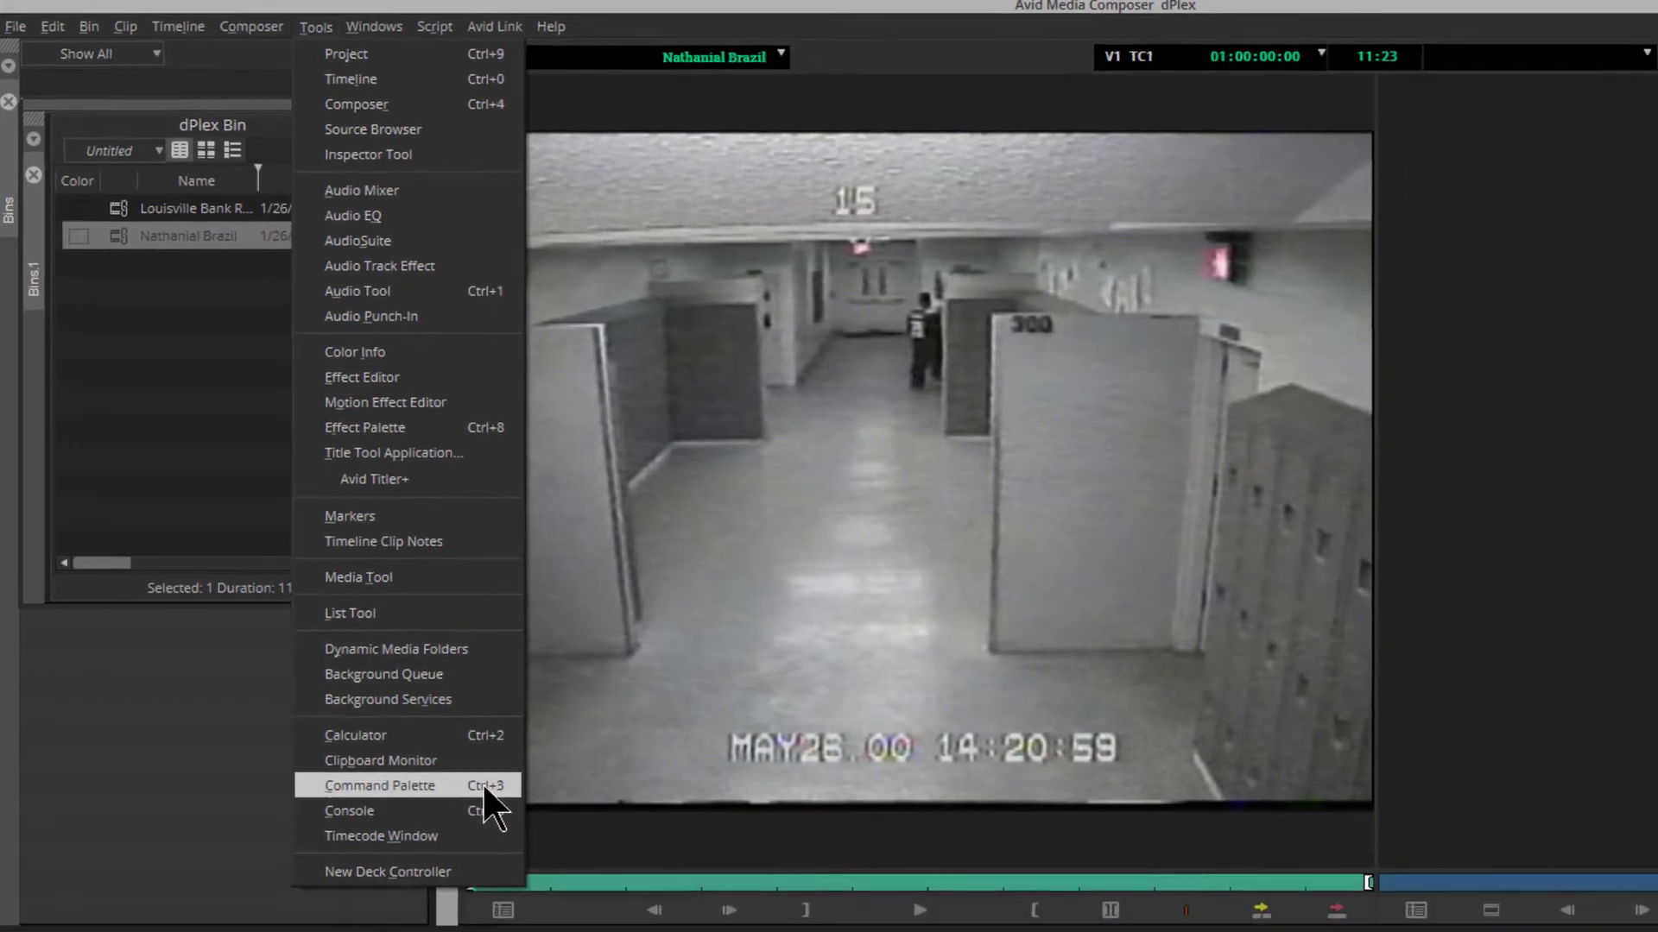
click(484, 835)
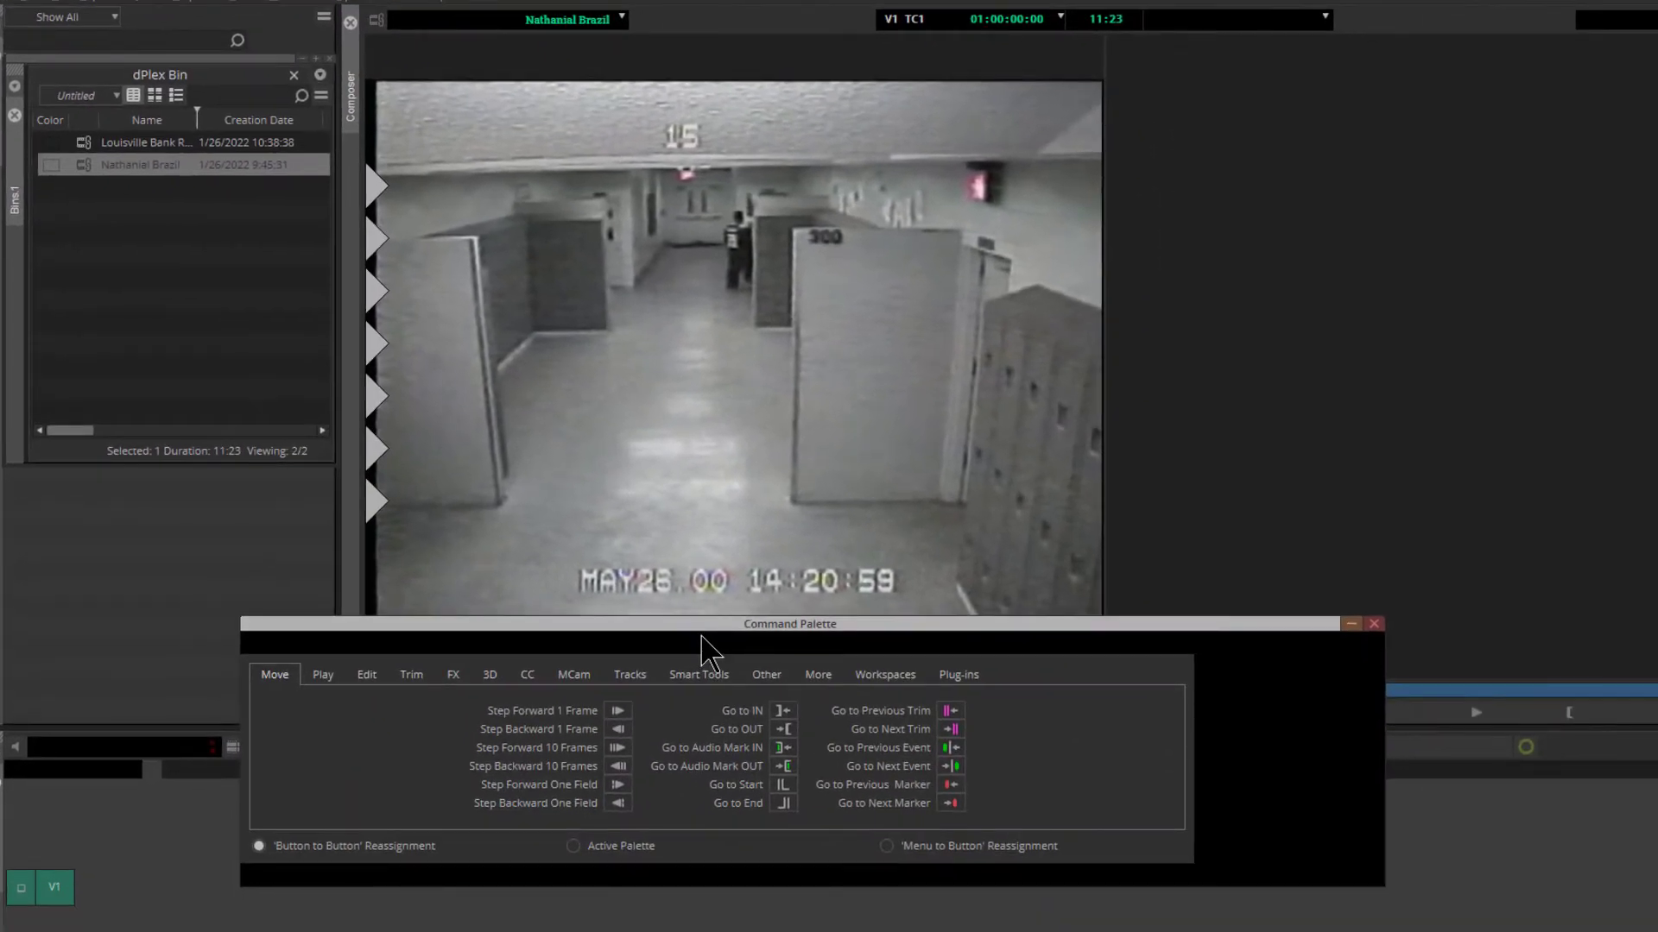
drag(788, 639, 810, 642)
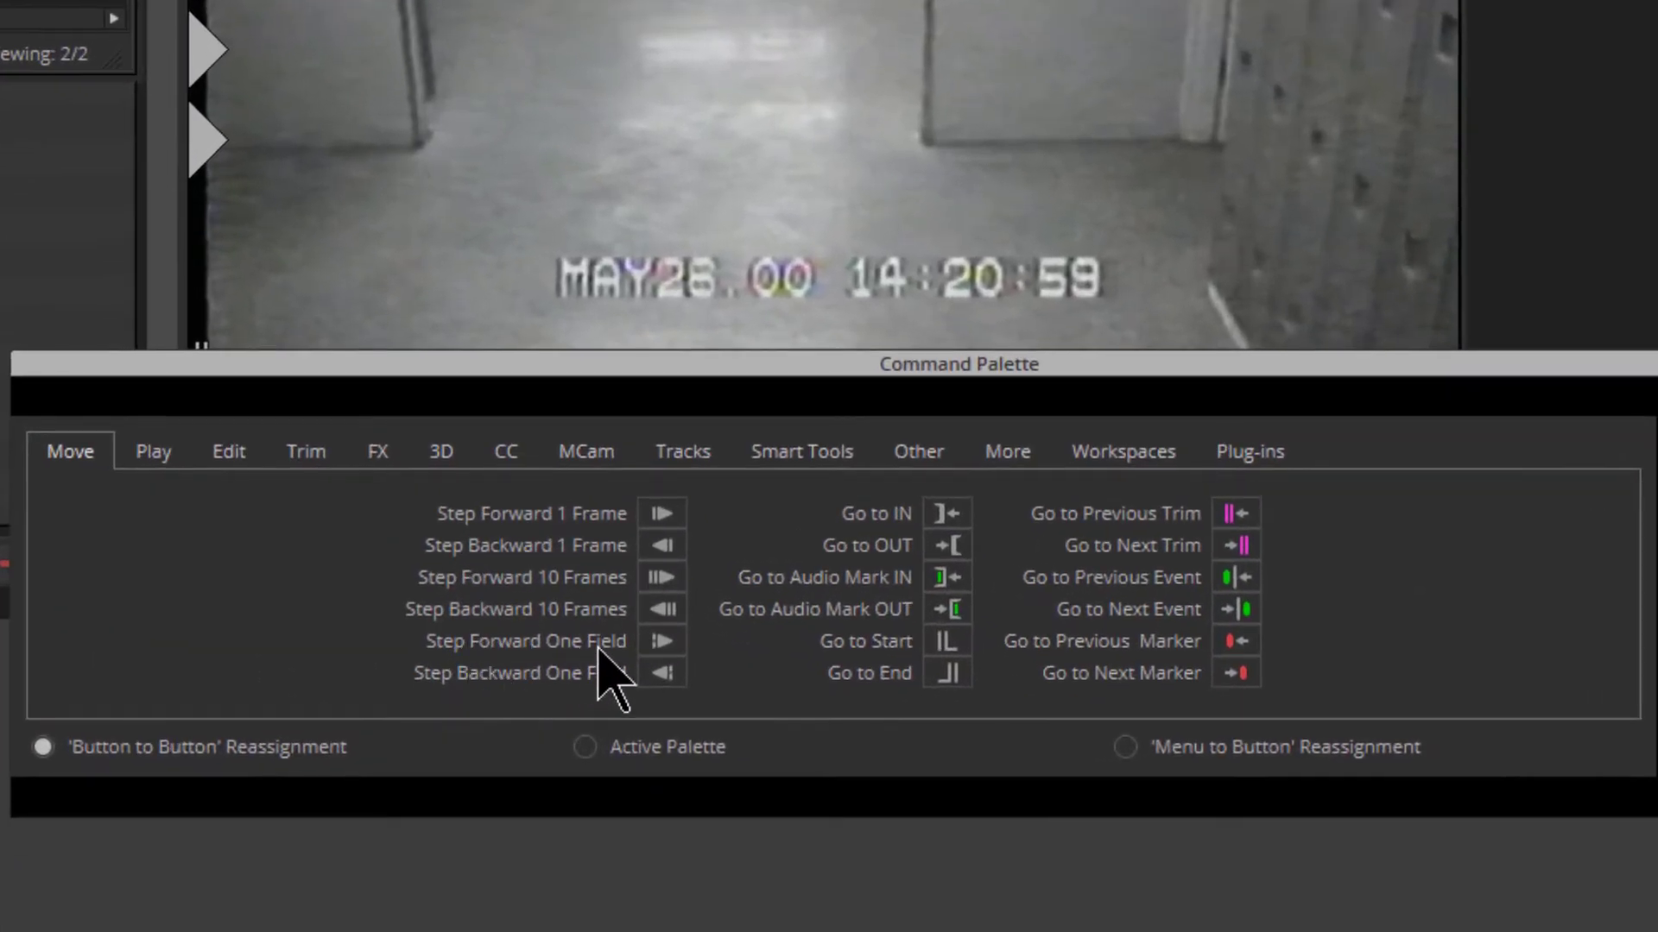
click(593, 760)
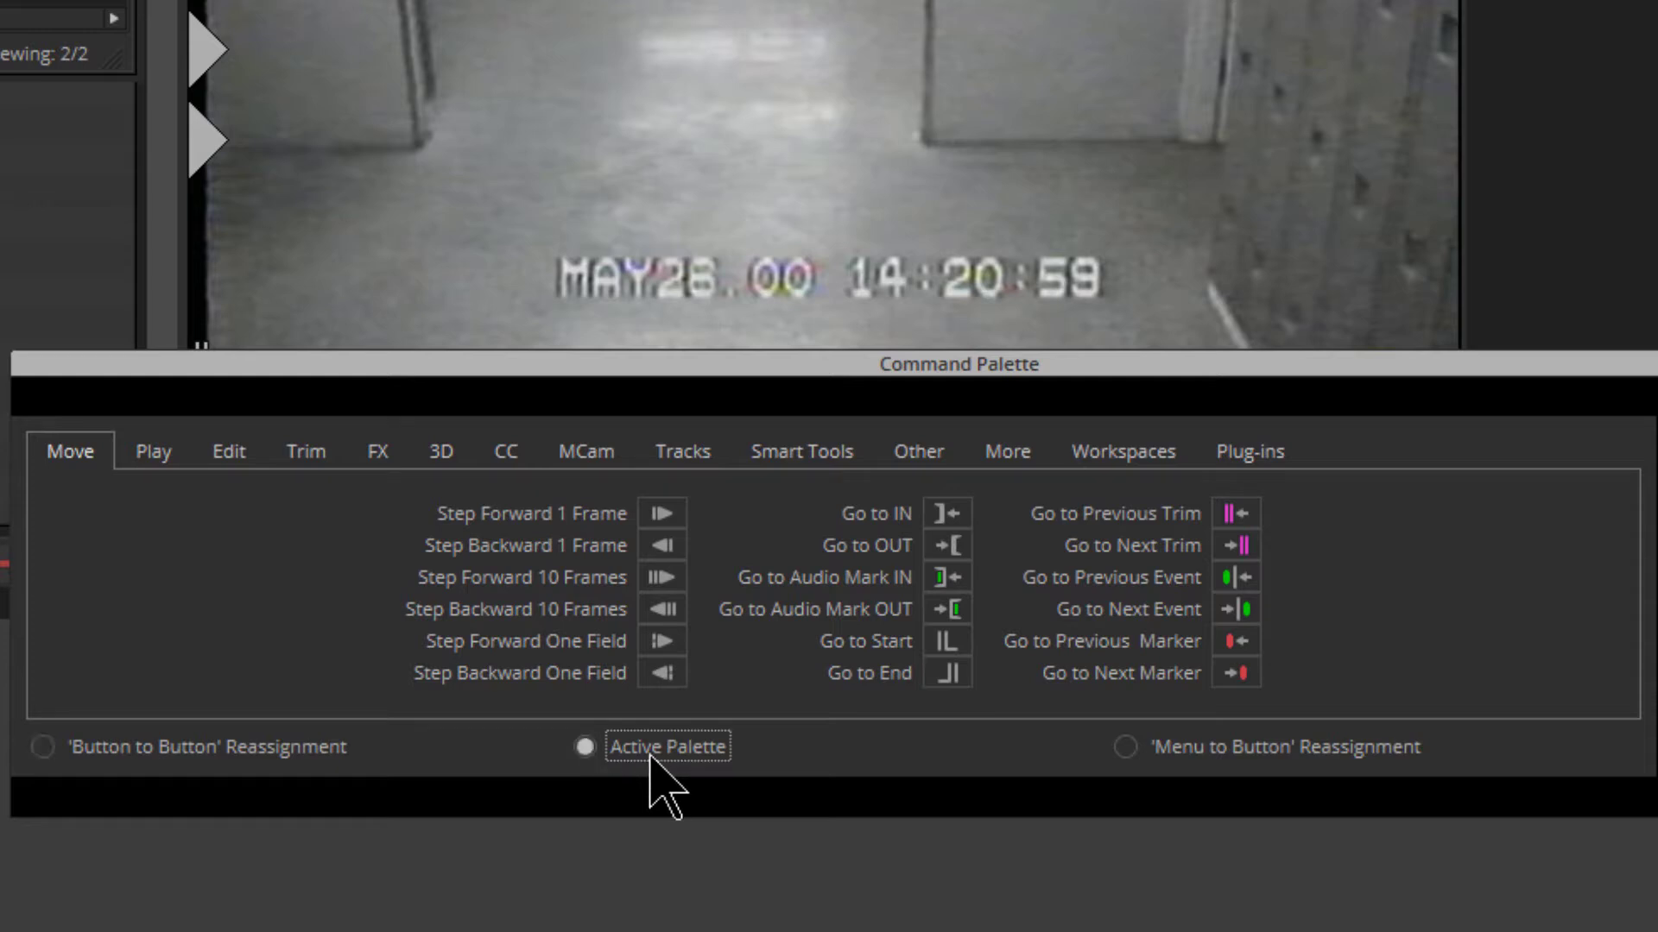
drag(585, 364, 556, 414)
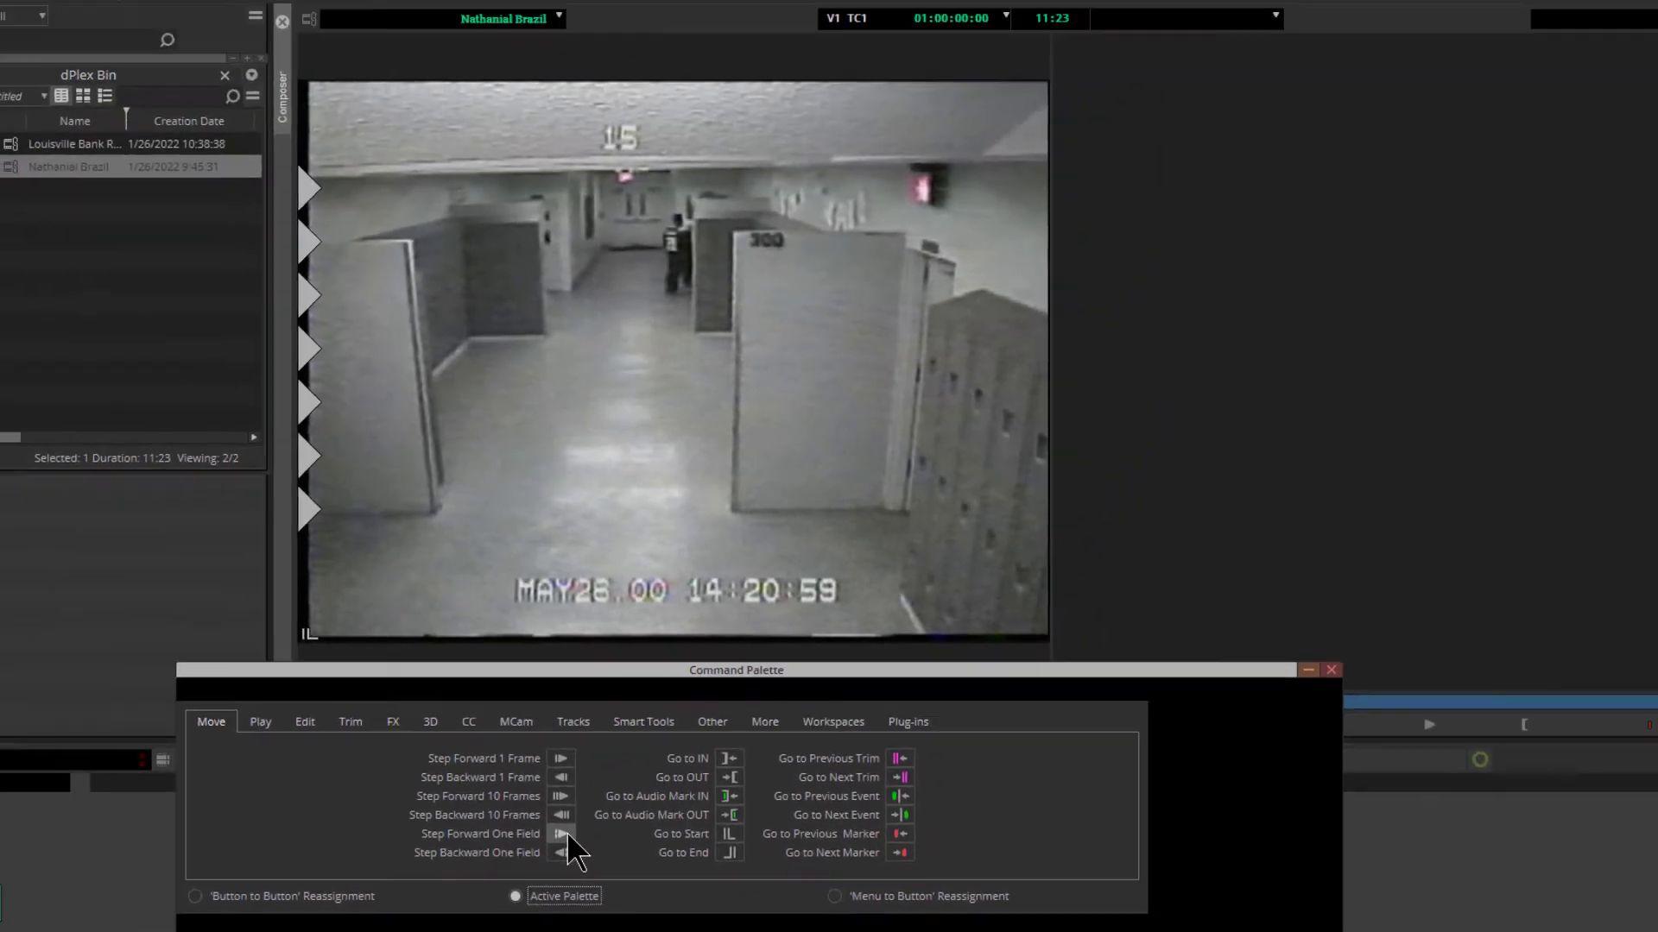
Advance the source clip one field at a time with Step Forward One Field to examine the individual camera views
click(566, 834)
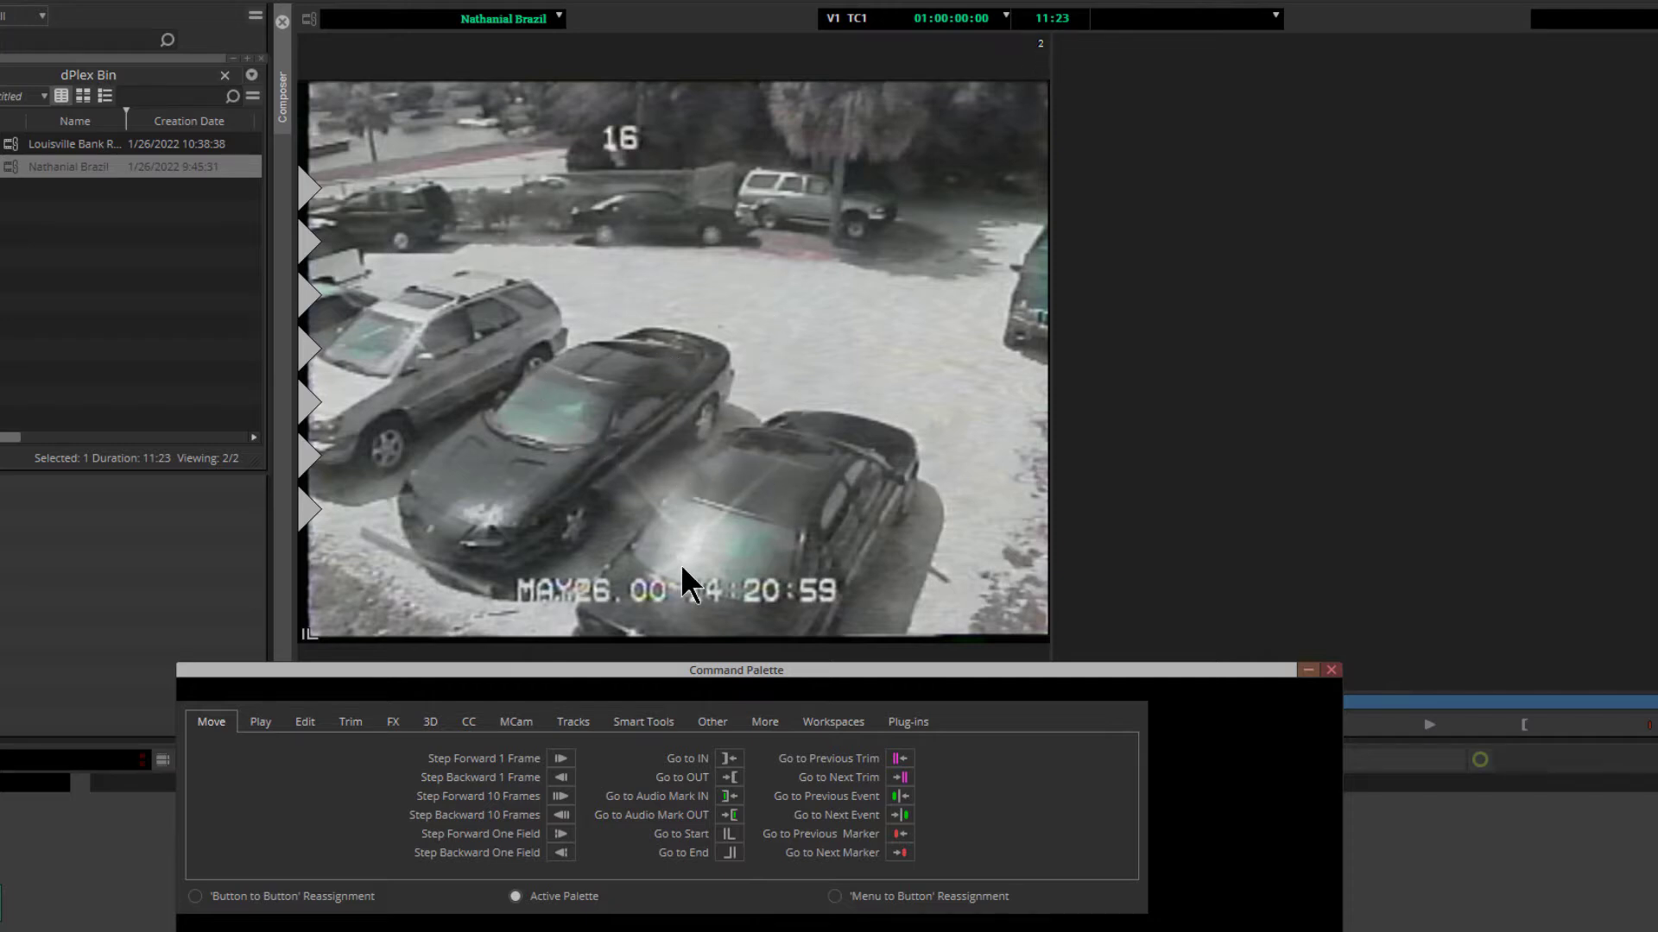
click(560, 834)
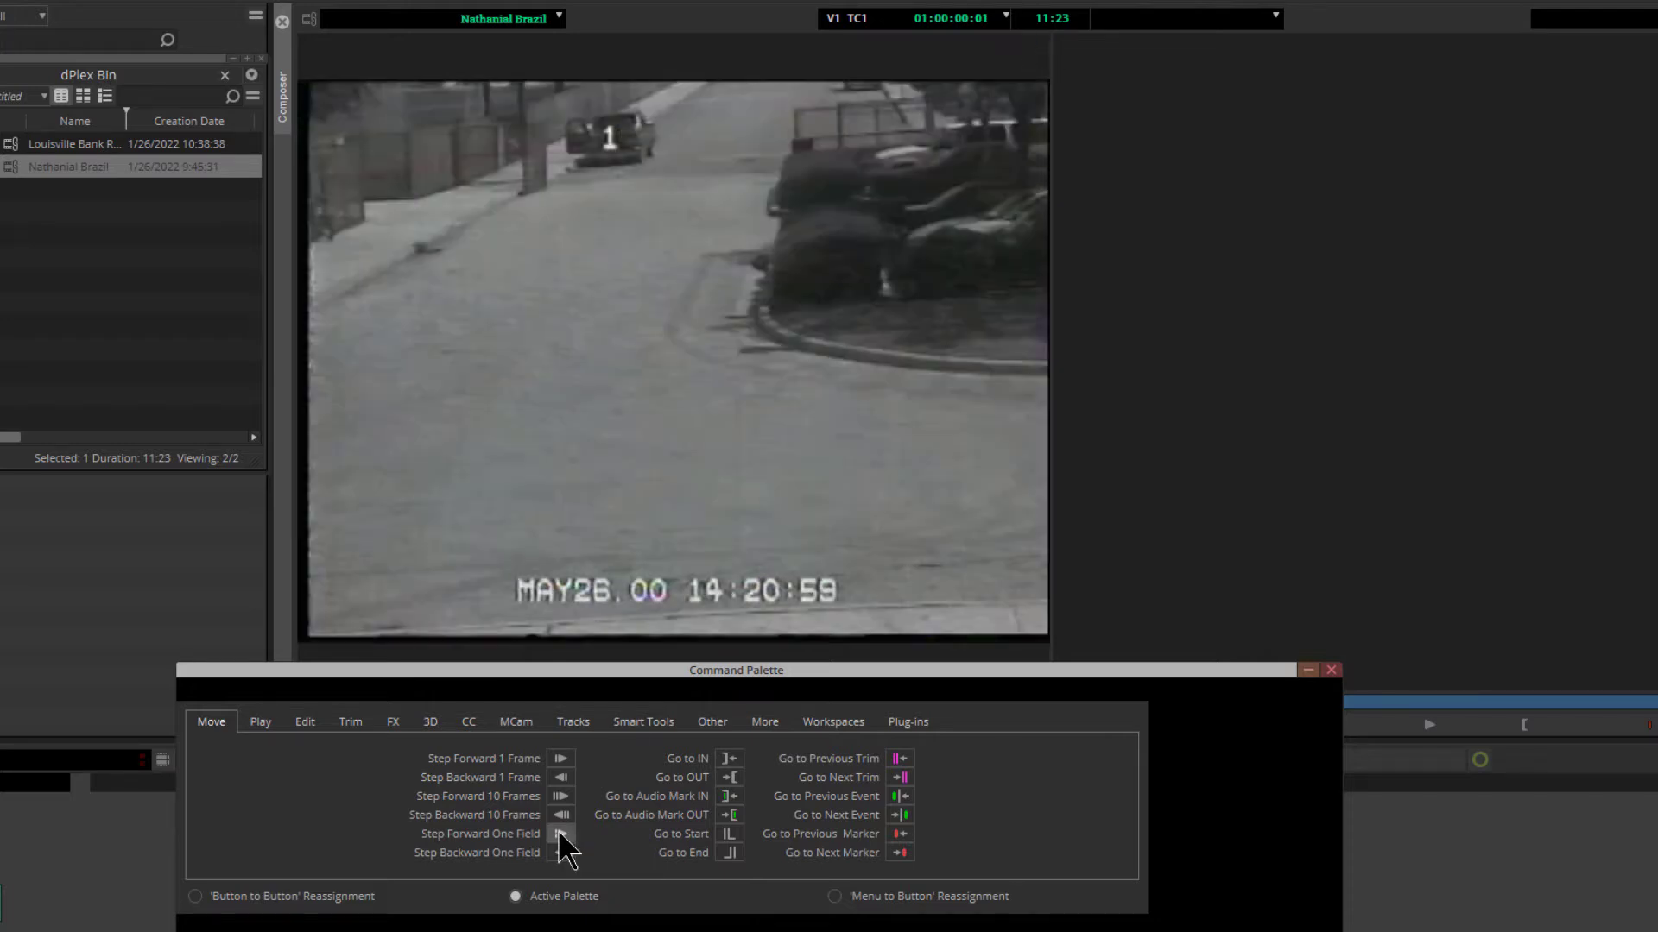
click(560, 834)
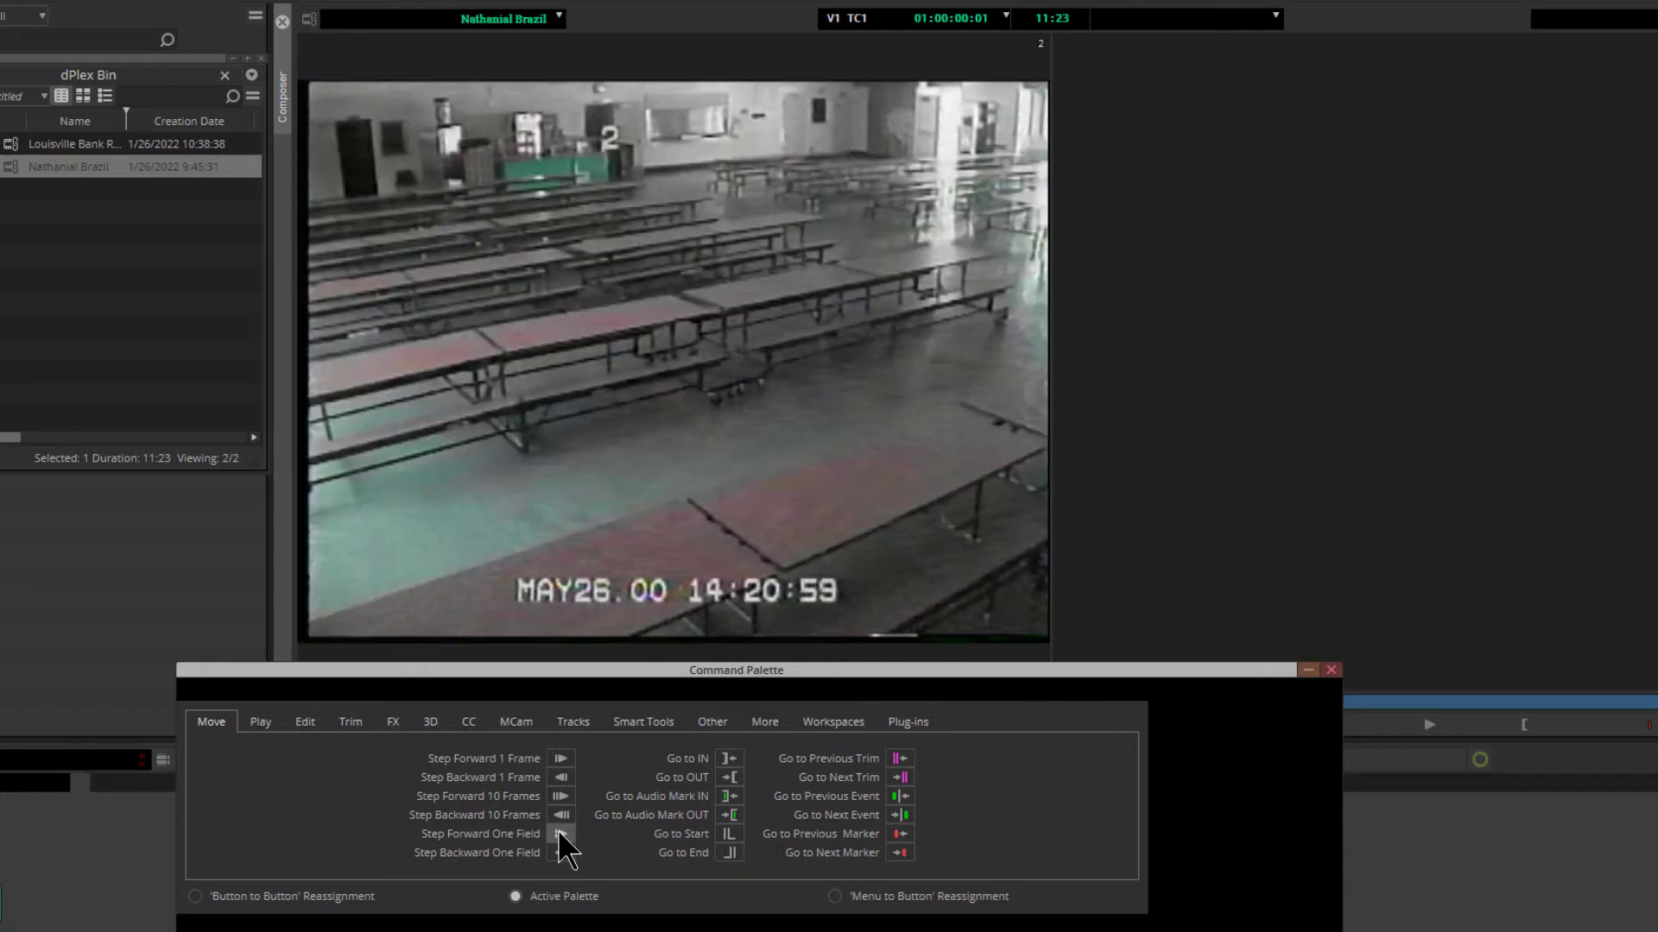
click(559, 834)
click(559, 834)
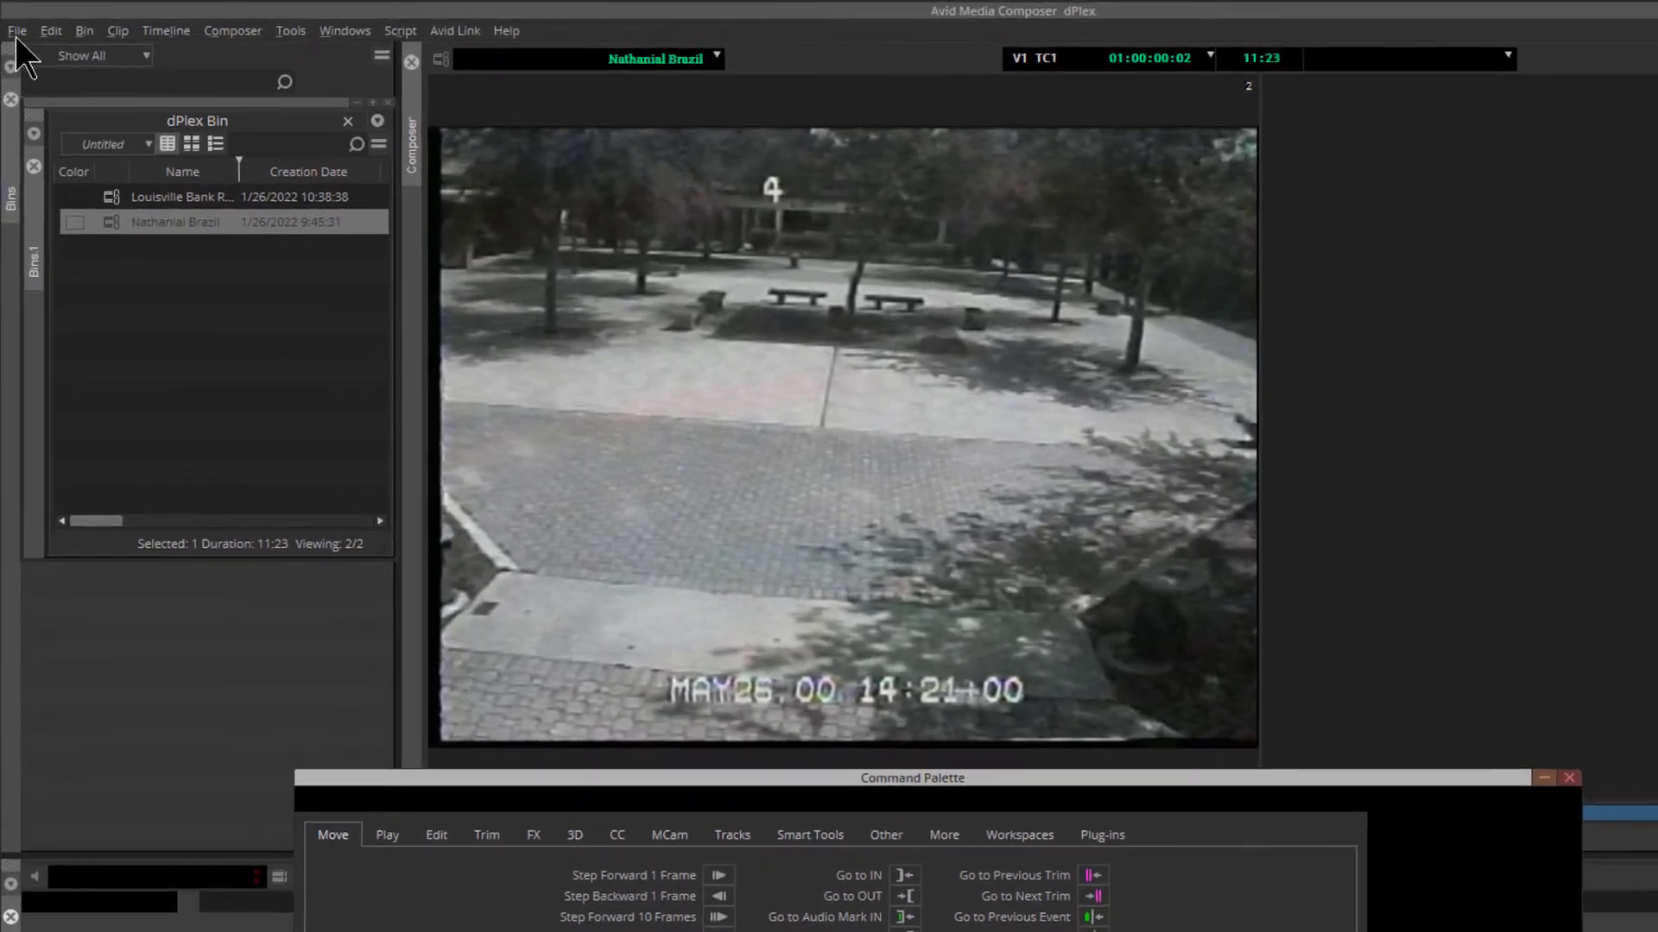
Open the active MC1 English (United States) keyboard layout from the user settings and place it beside the Command Palette, with the settings window closed
click(15, 28)
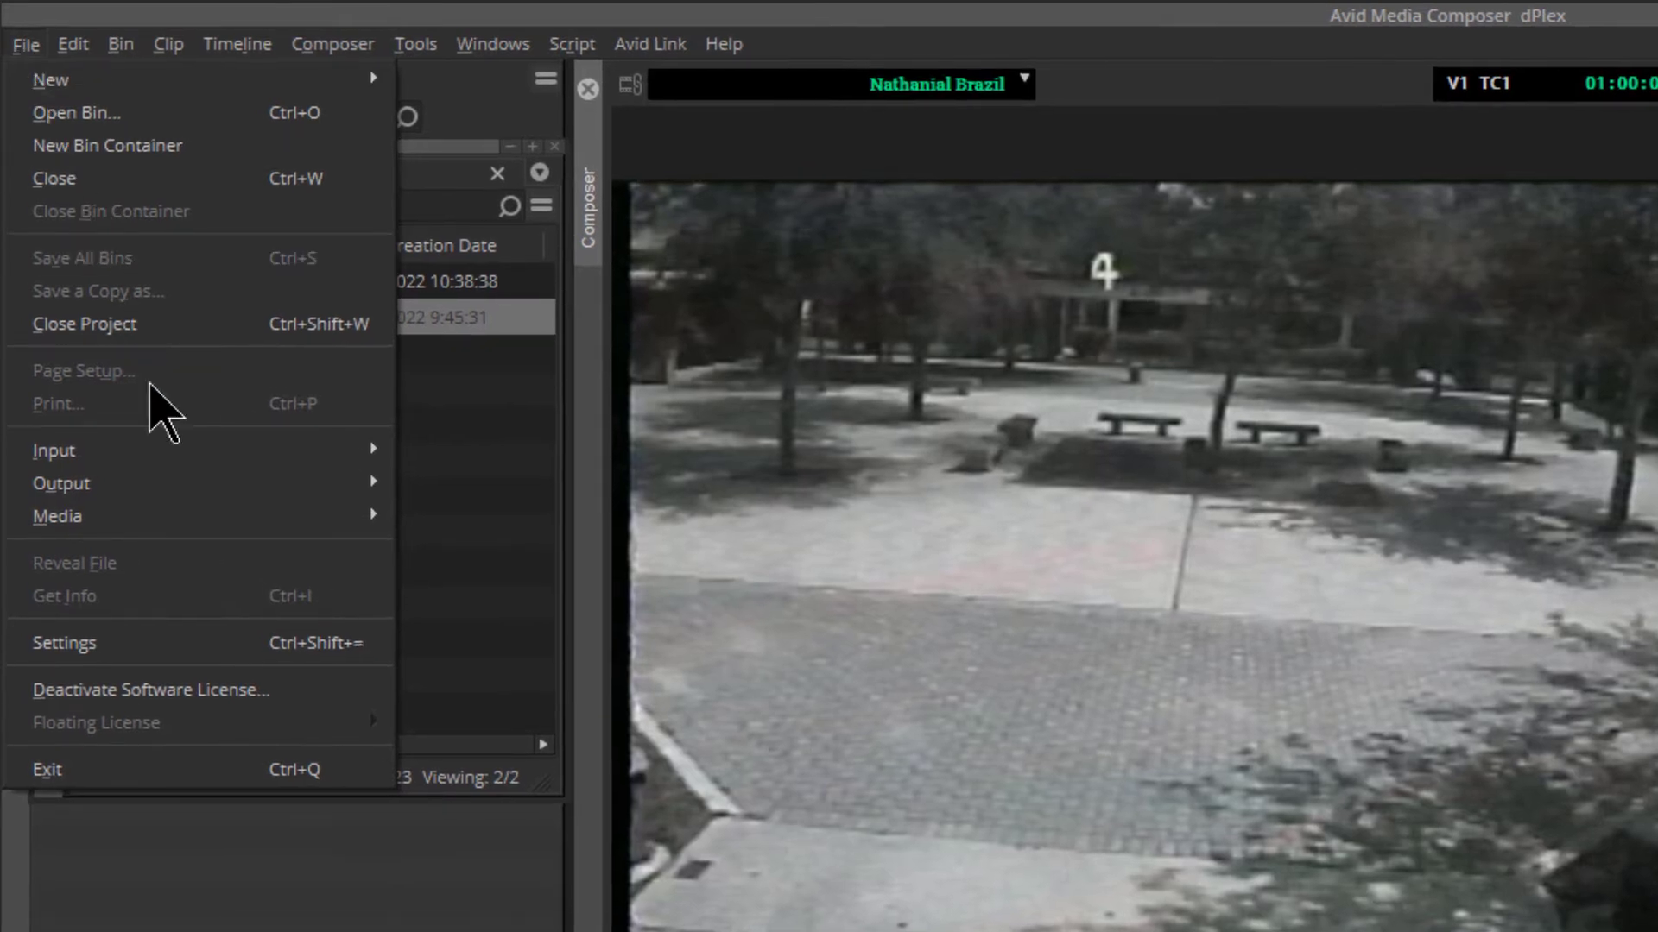
click(302, 649)
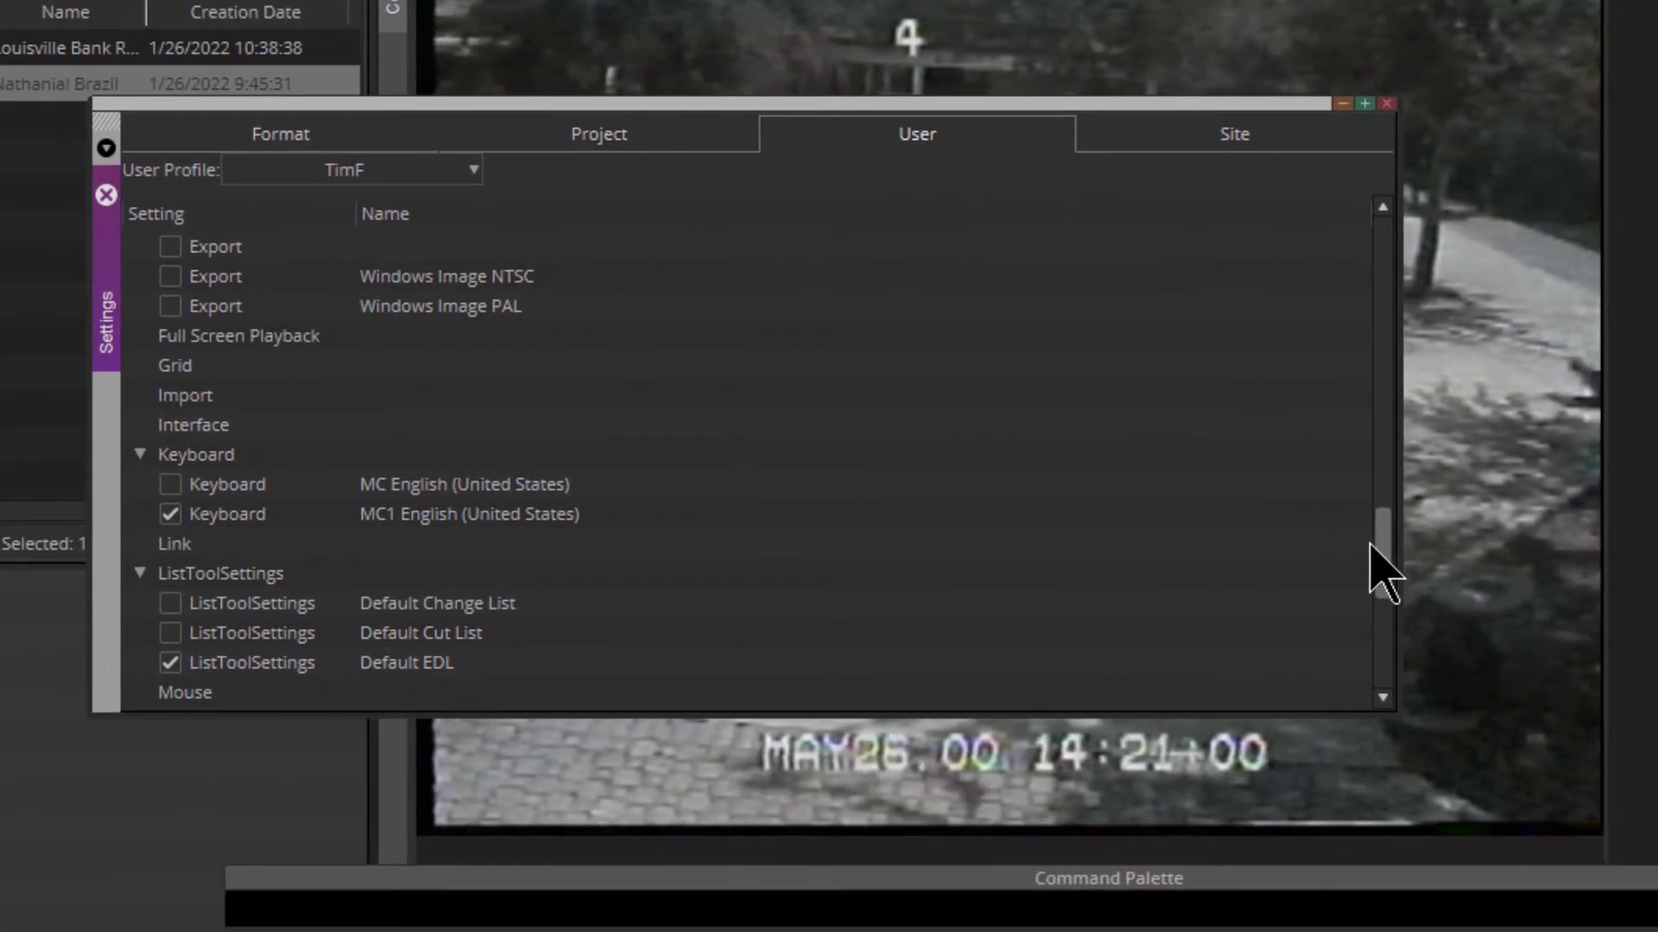
drag(1380, 552, 1353, 188)
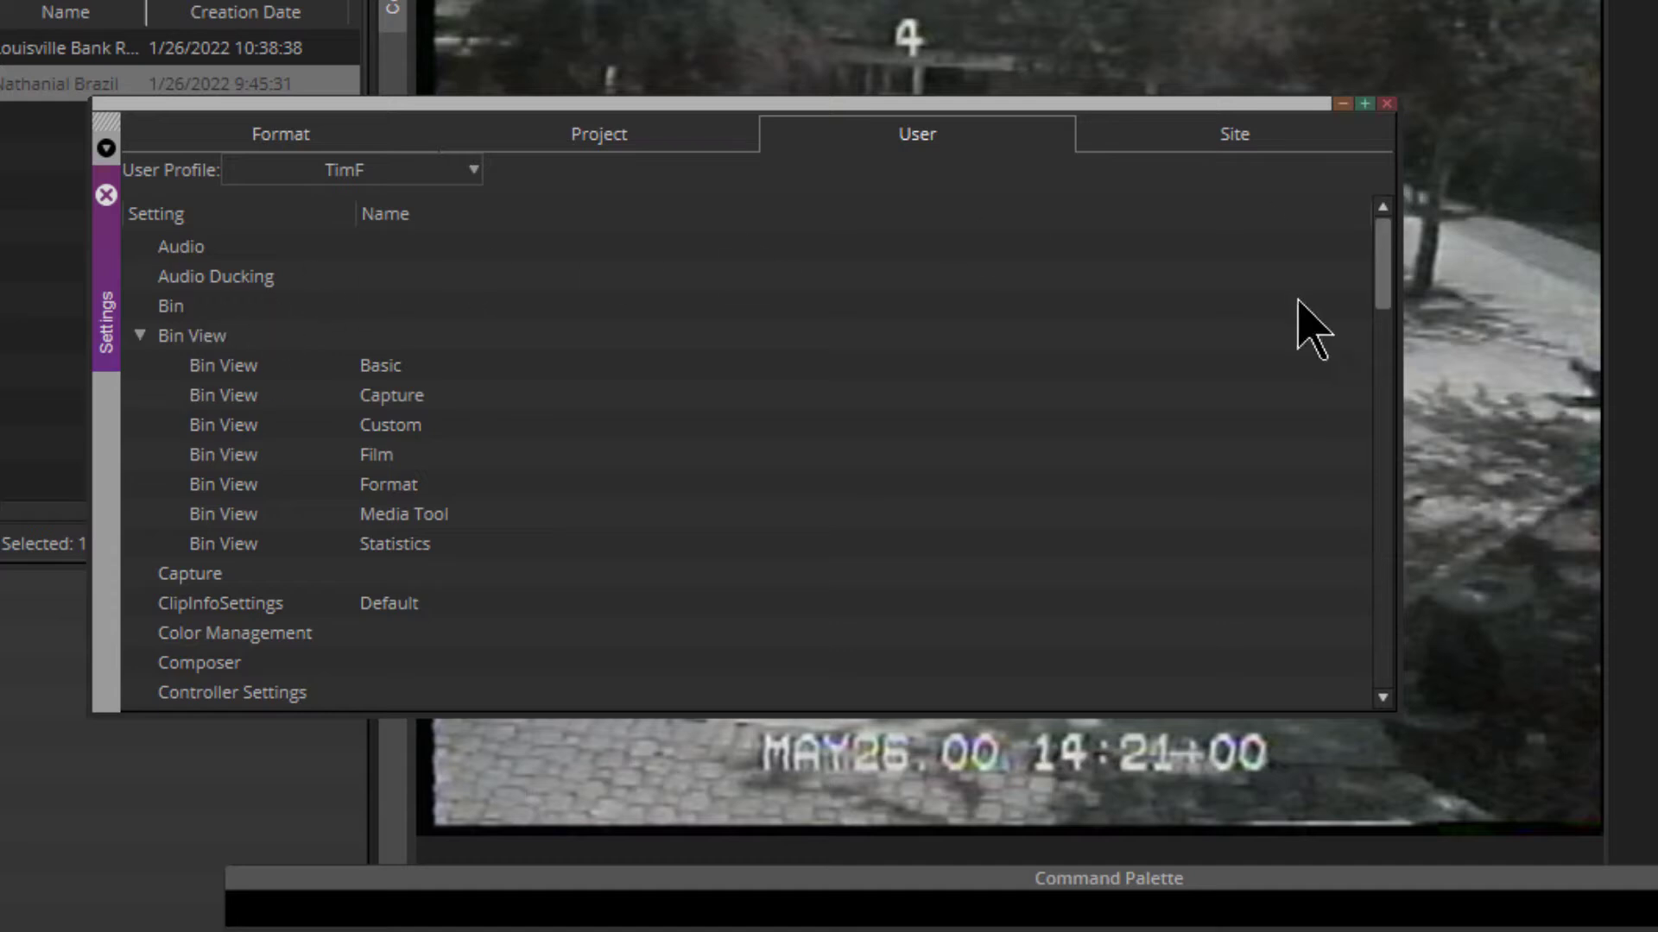
drag(1386, 267, 1398, 556)
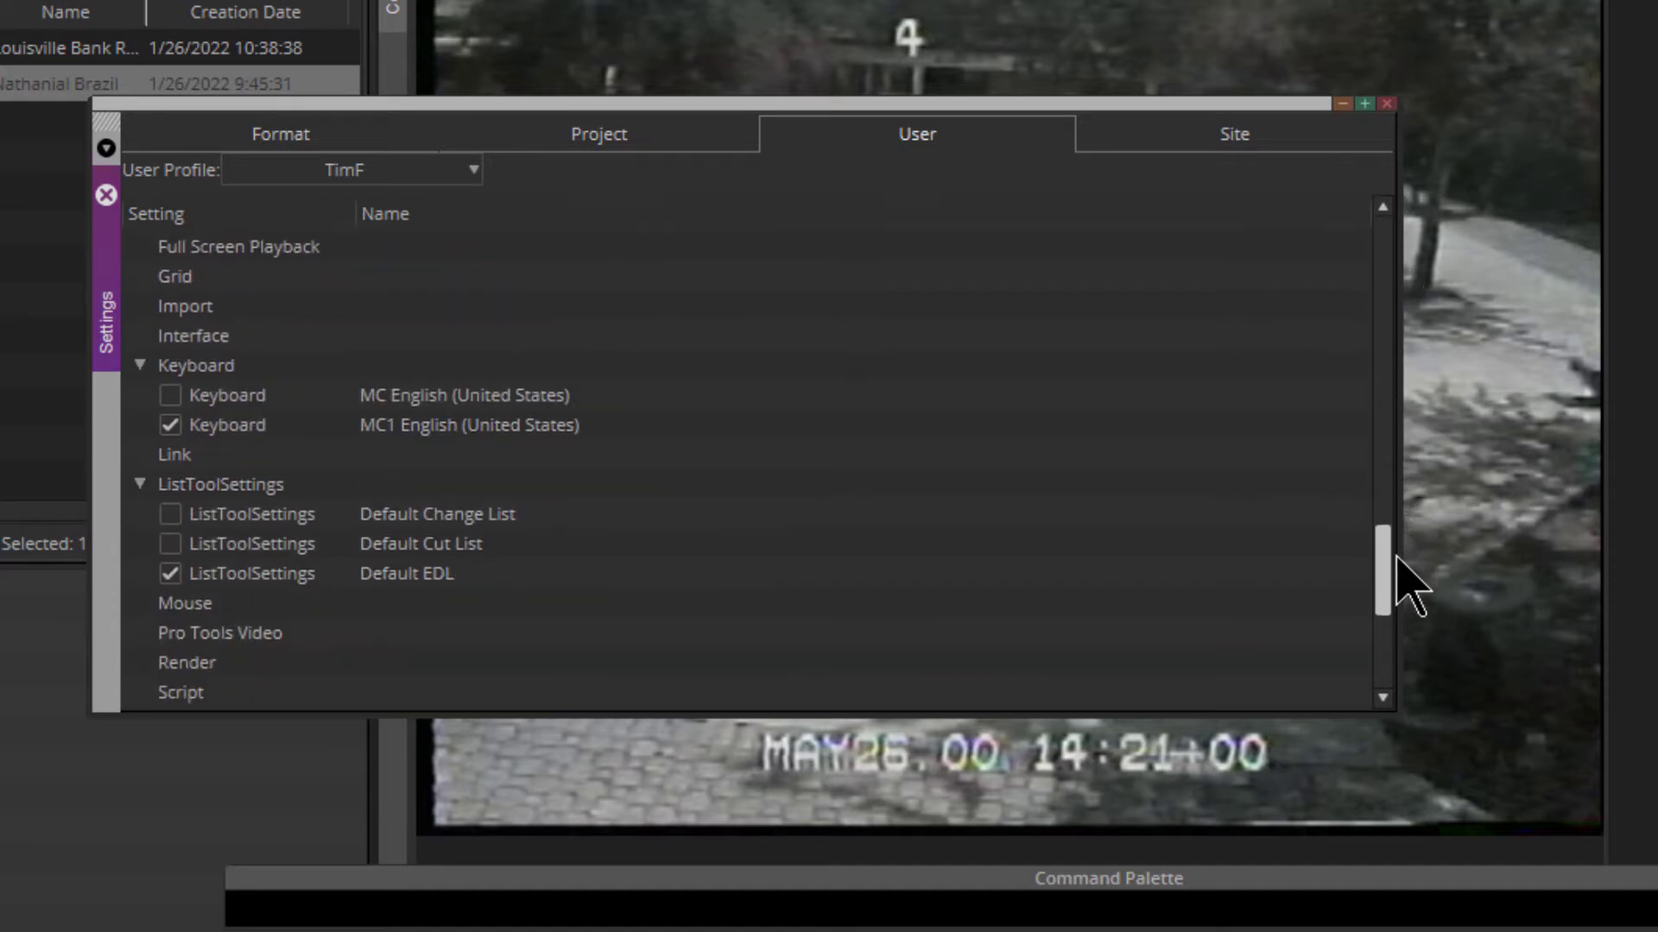
double_click(218, 429)
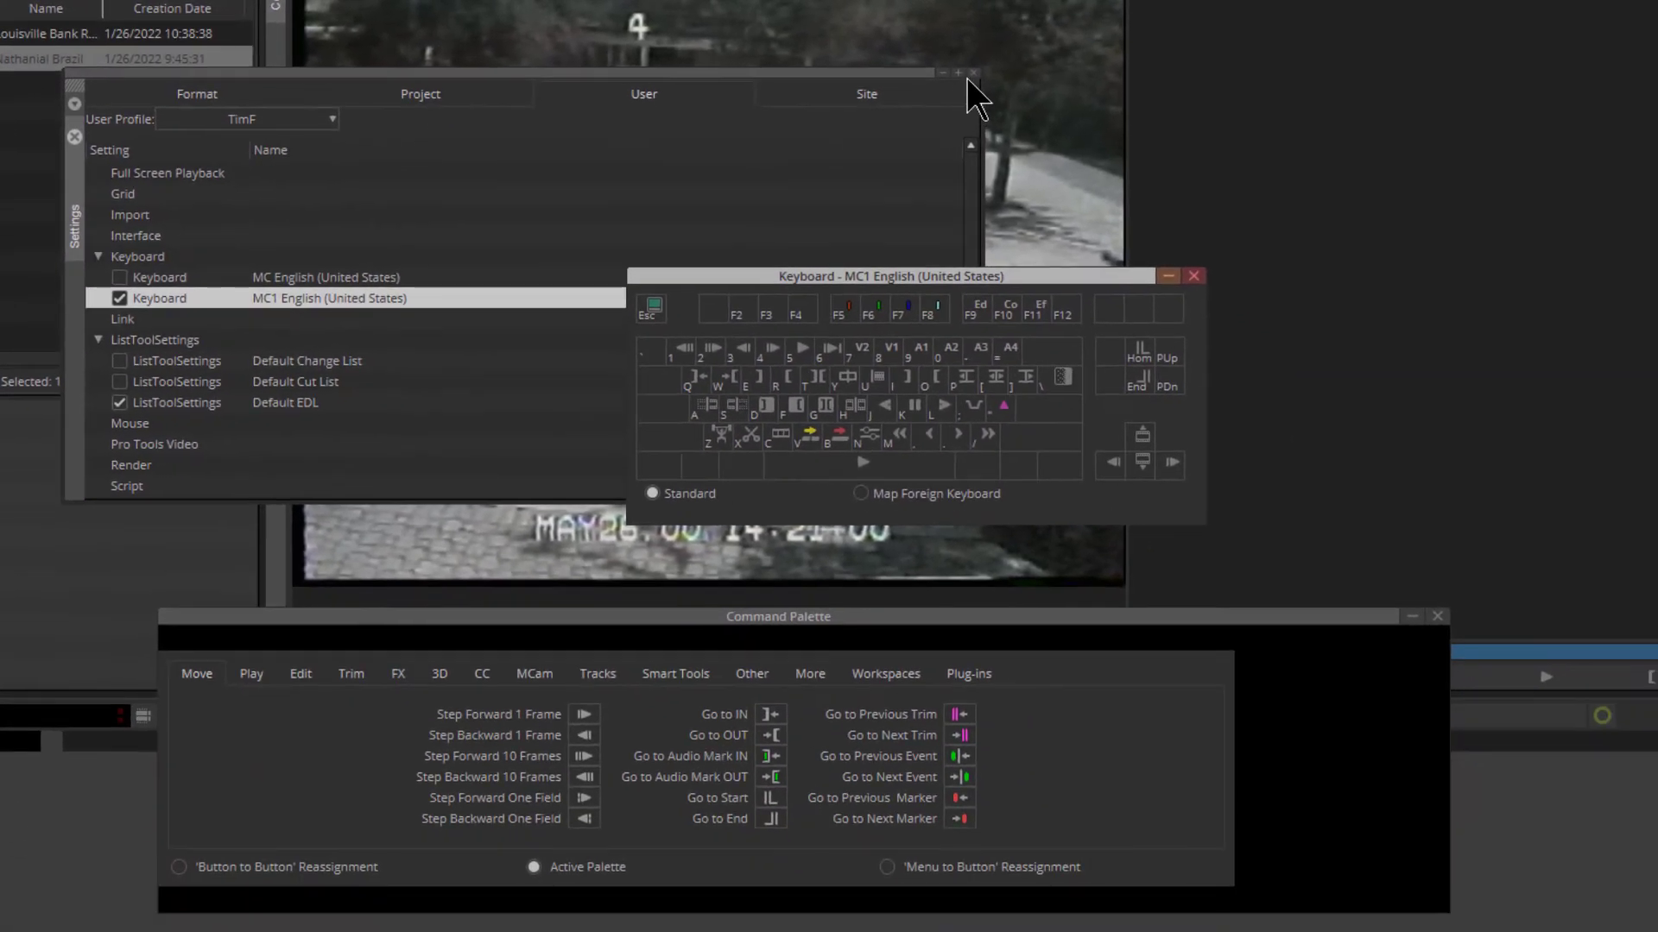
click(971, 74)
drag(796, 278, 703, 333)
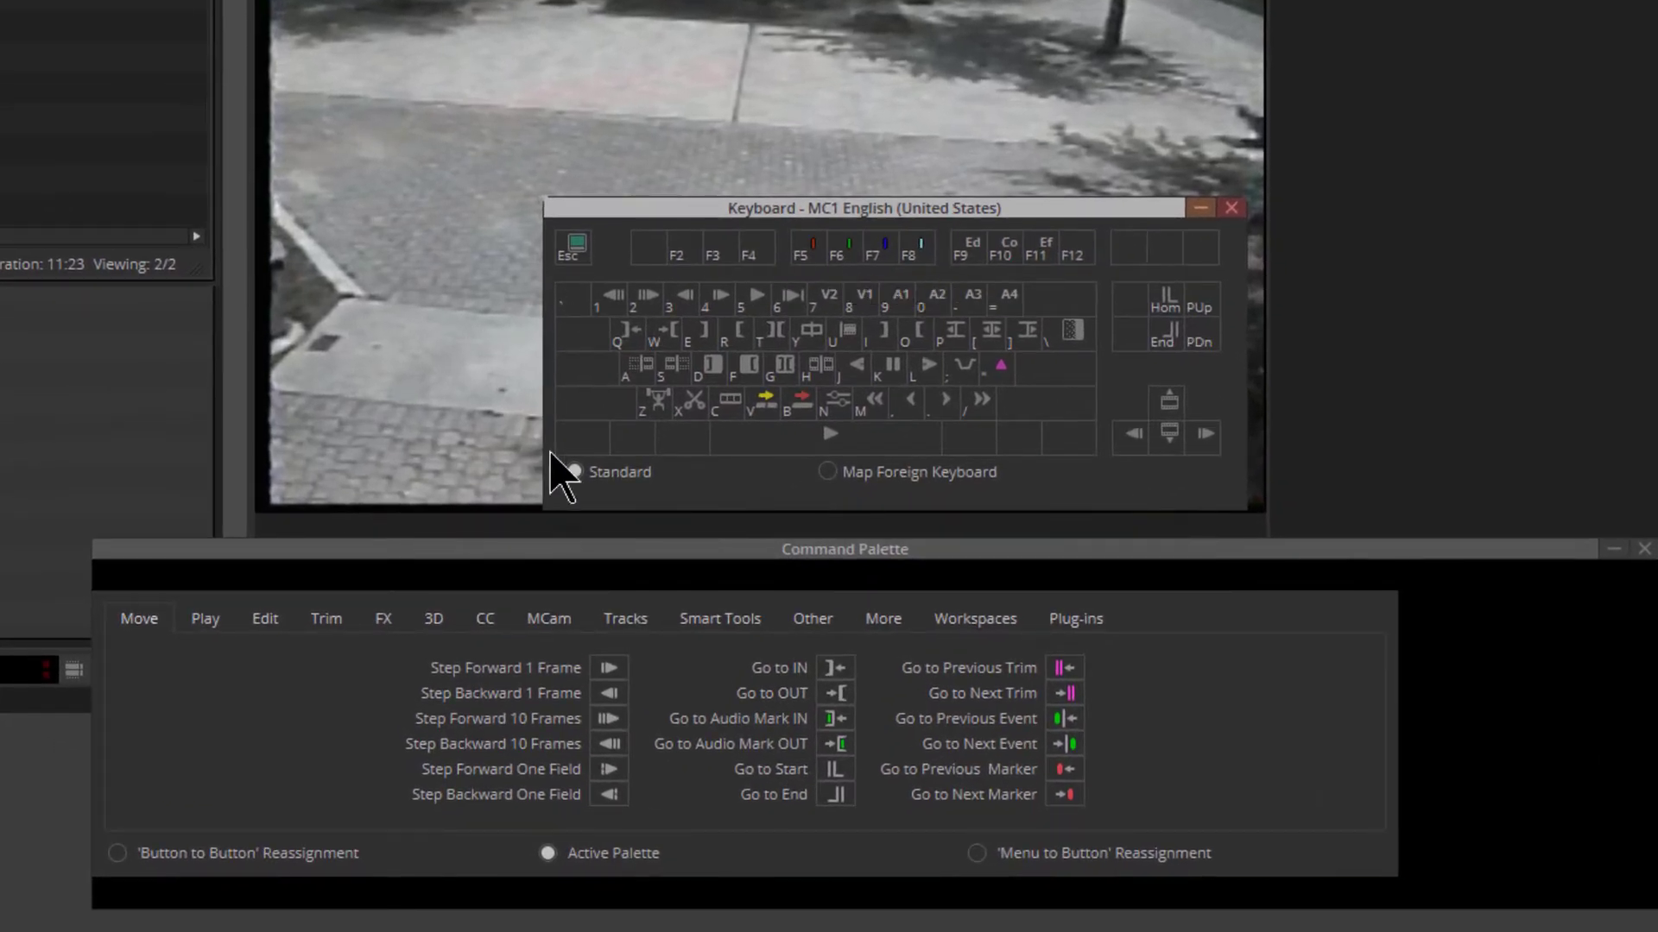
Using 'Button to Button' Reassignment, map Step Backward One Field to key 1 and Step Forward One Field to key 2, and close the keyboard layout
click(217, 854)
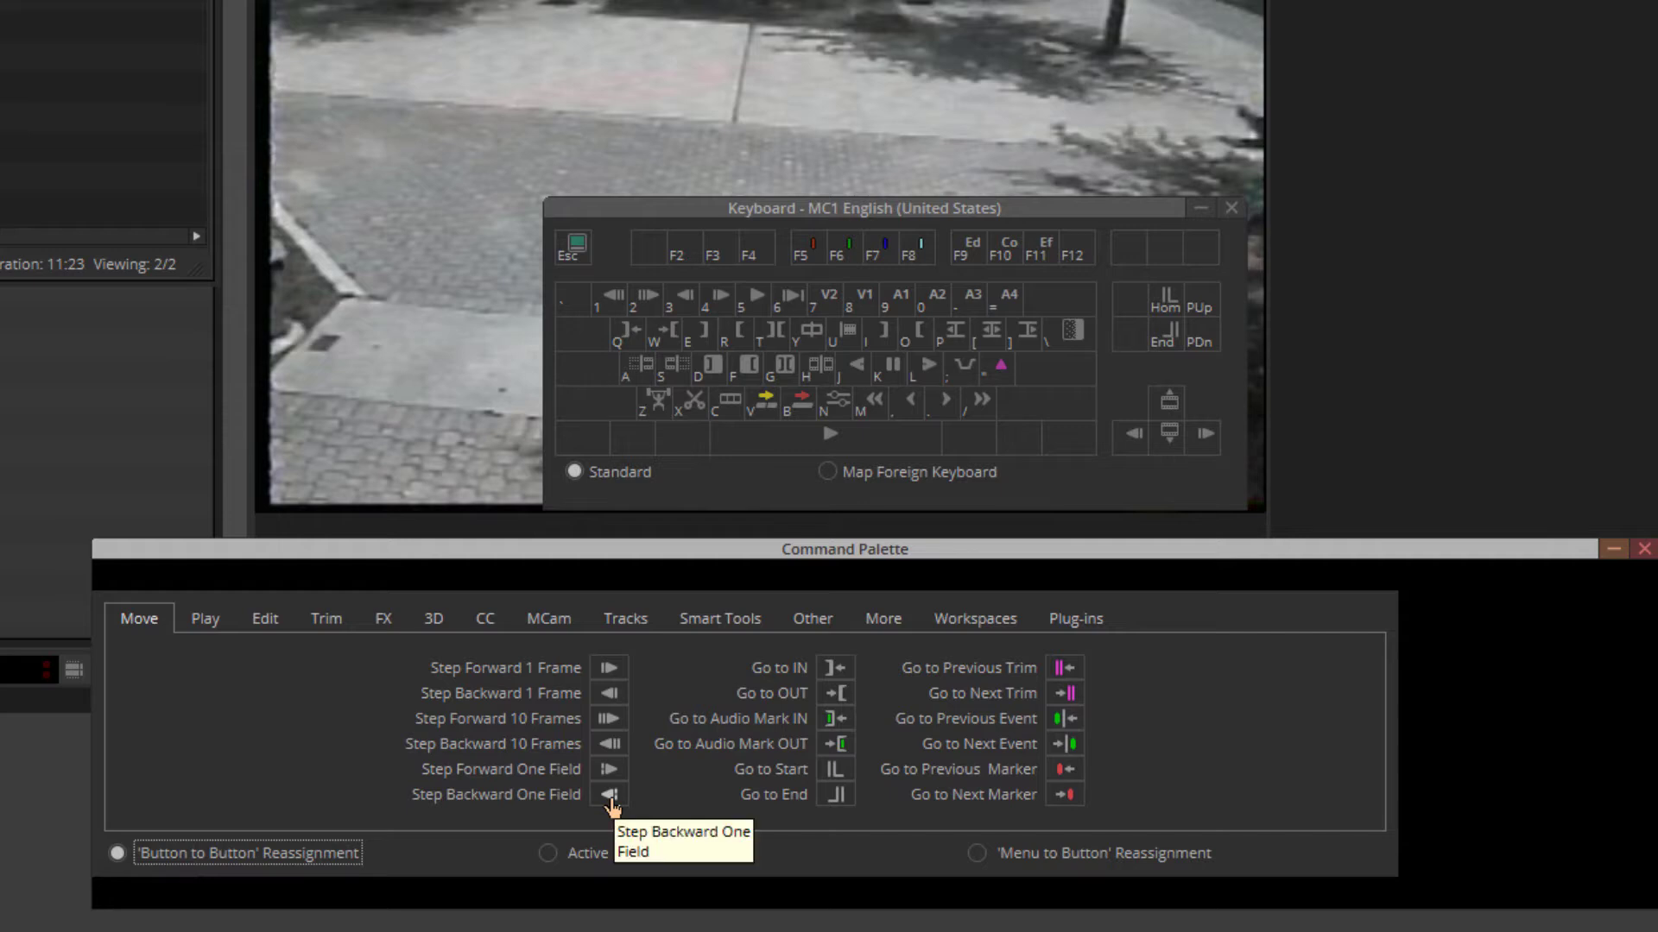
drag(610, 796, 696, 703)
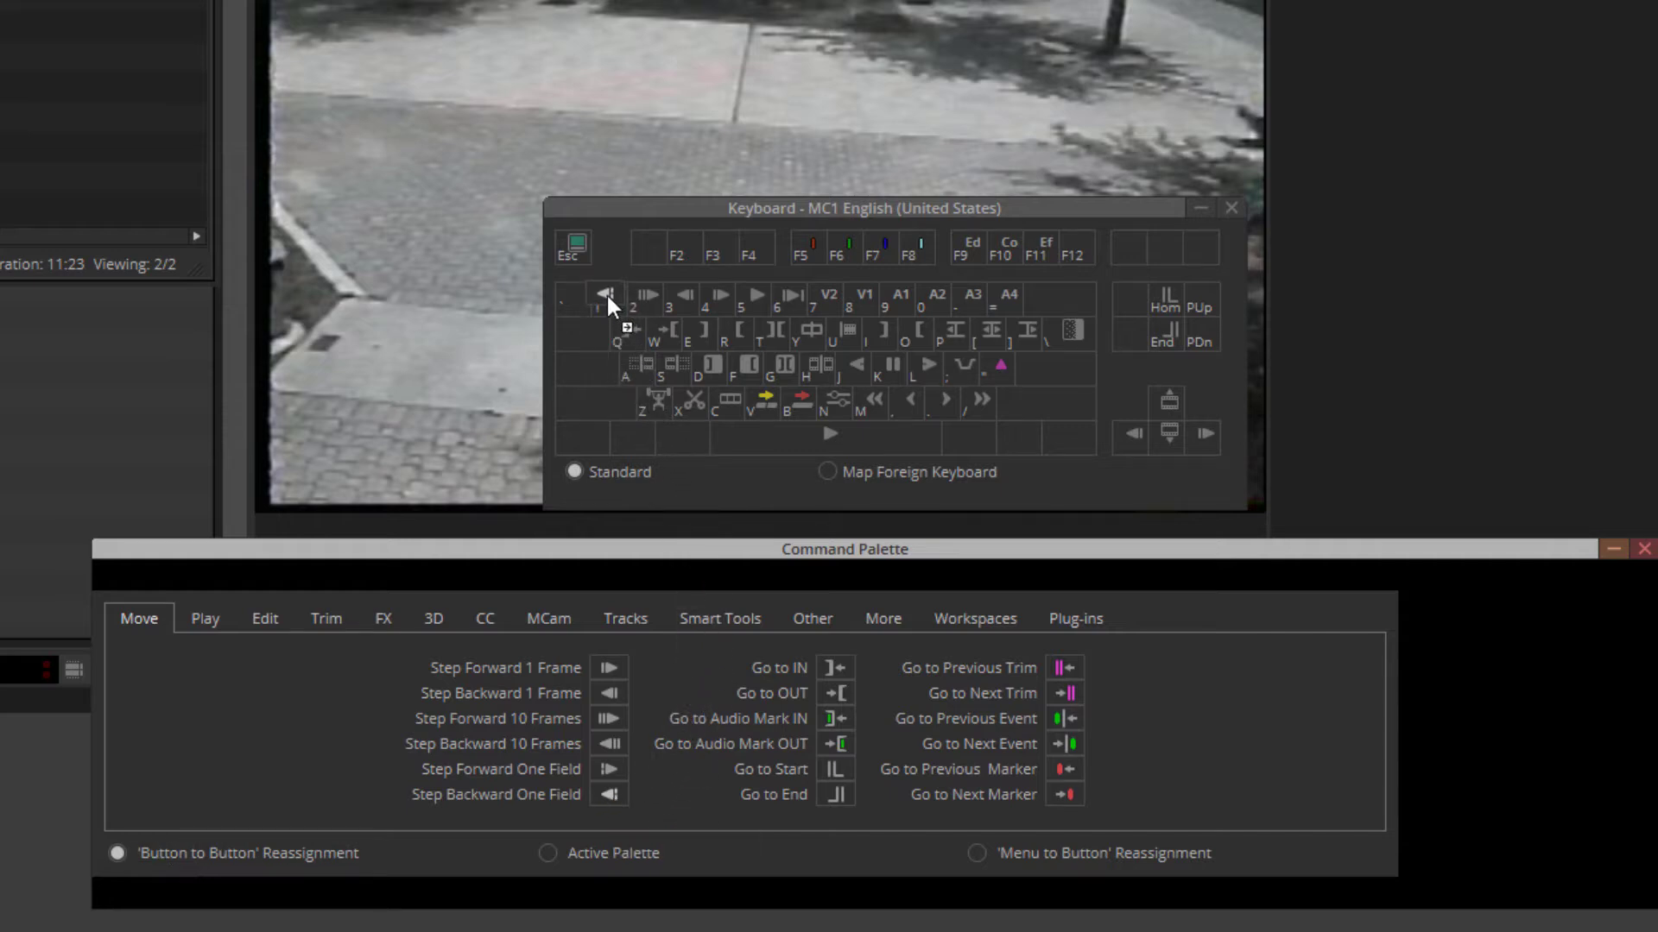
drag(606, 293, 606, 292)
drag(604, 771, 653, 380)
drag(634, 293, 634, 294)
click(1231, 208)
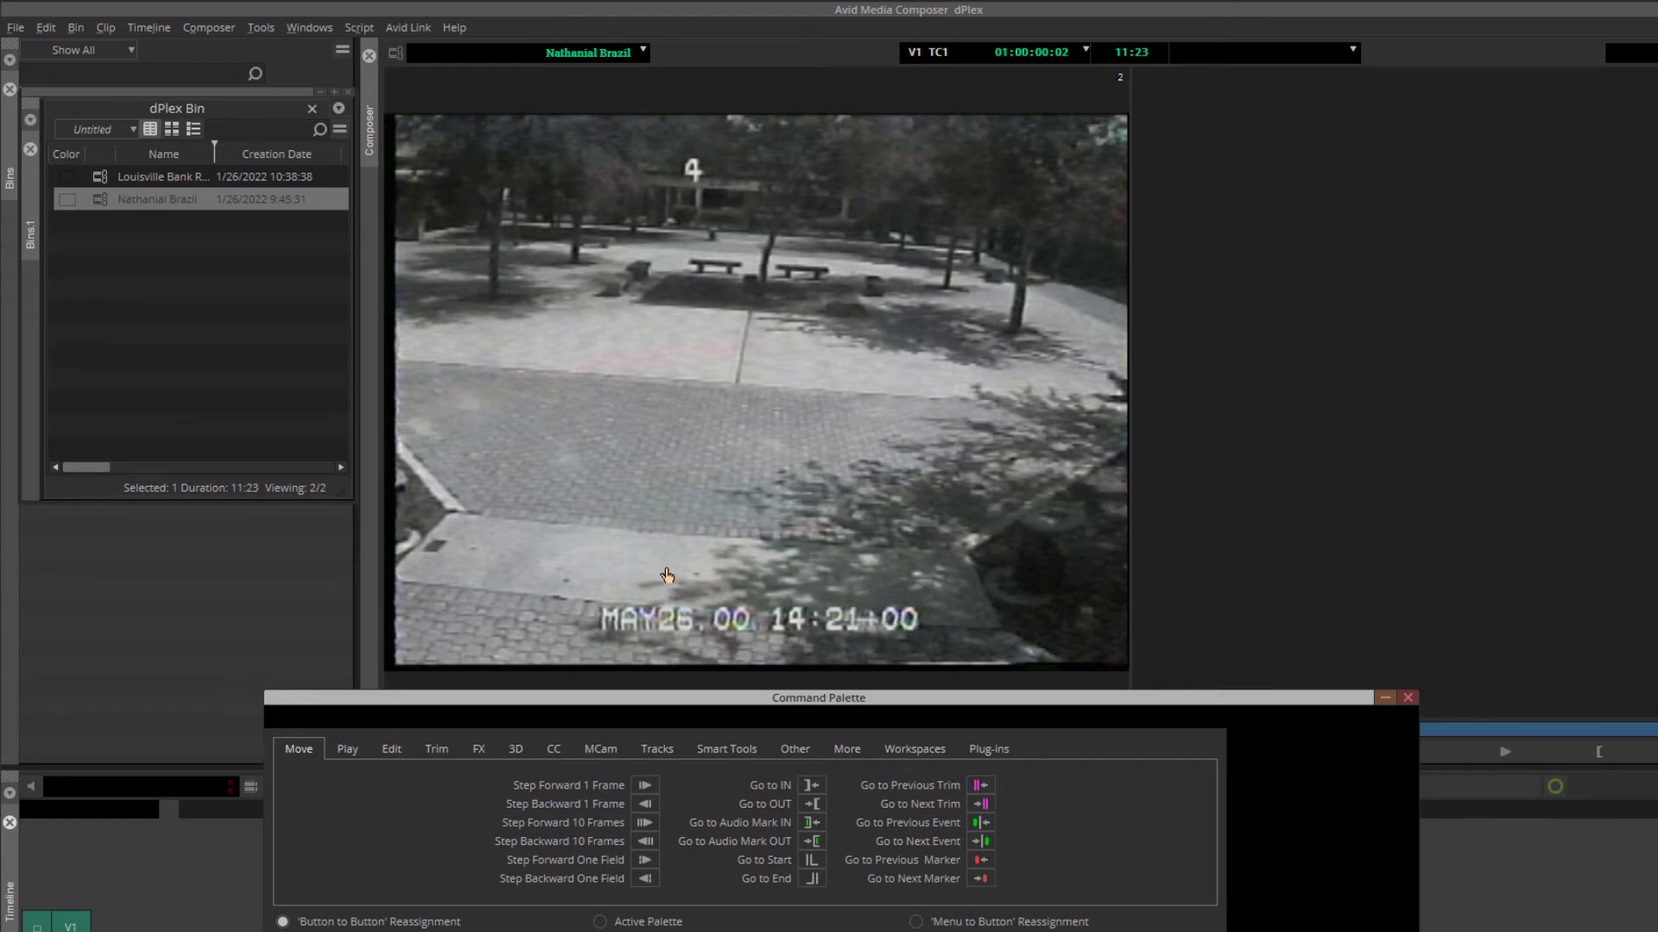
Test the forward field-step mapping by advancing through several camera views, and close the Command Palette
key(2)
key(2)
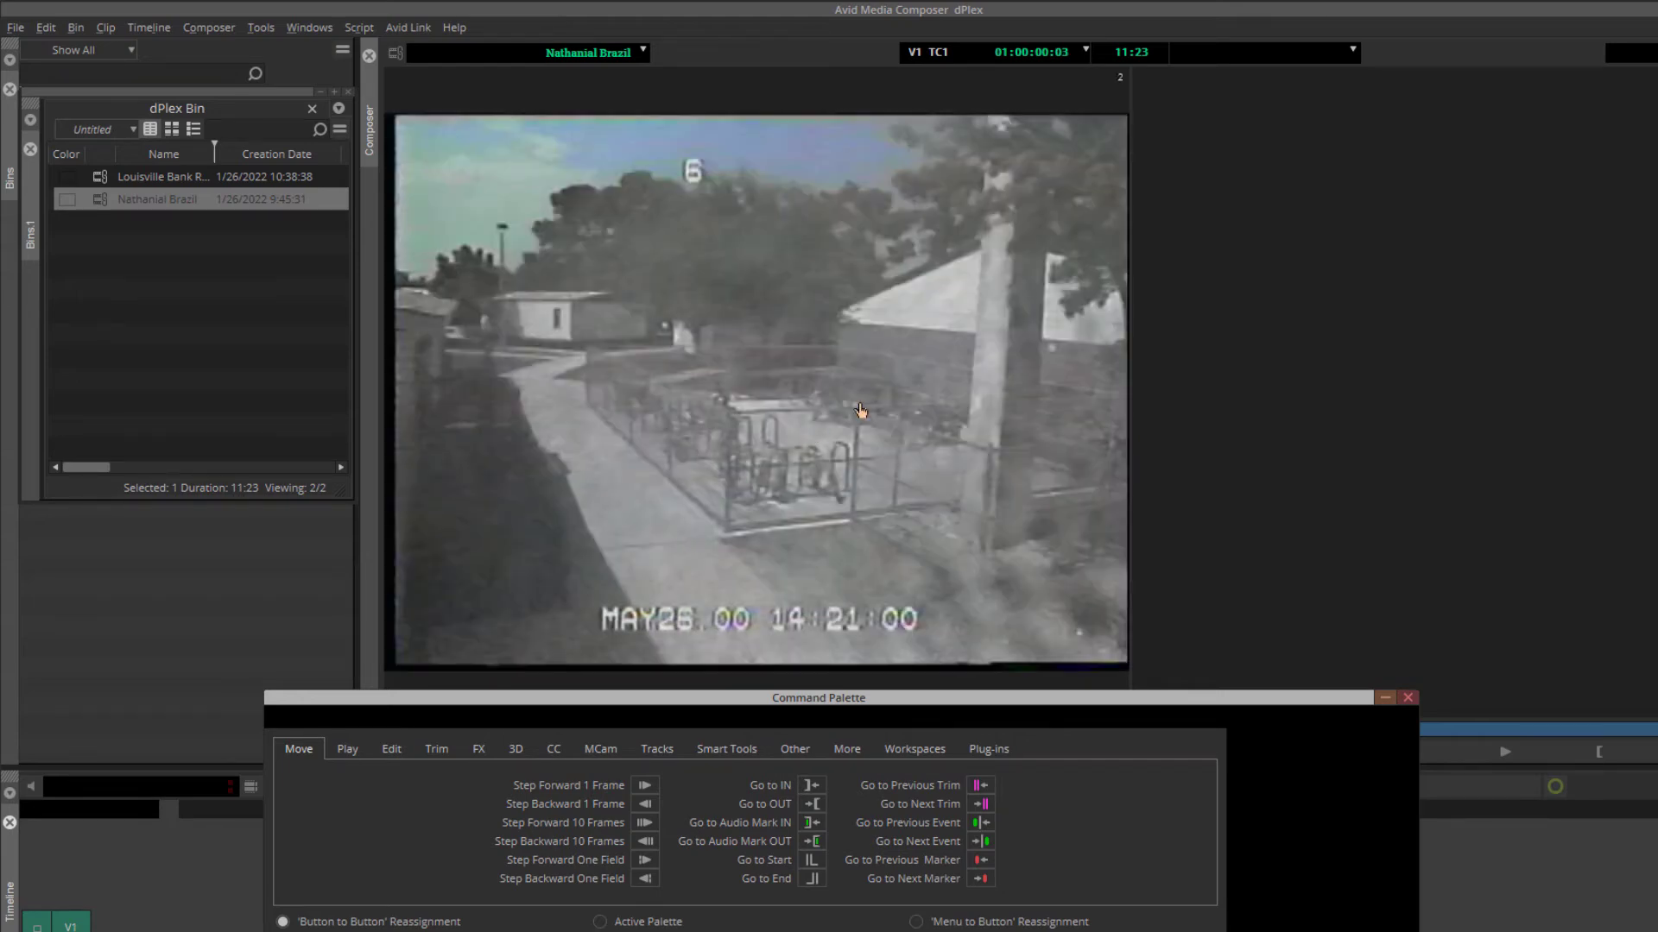
key(2)
key(2)
key(2)
key(2)
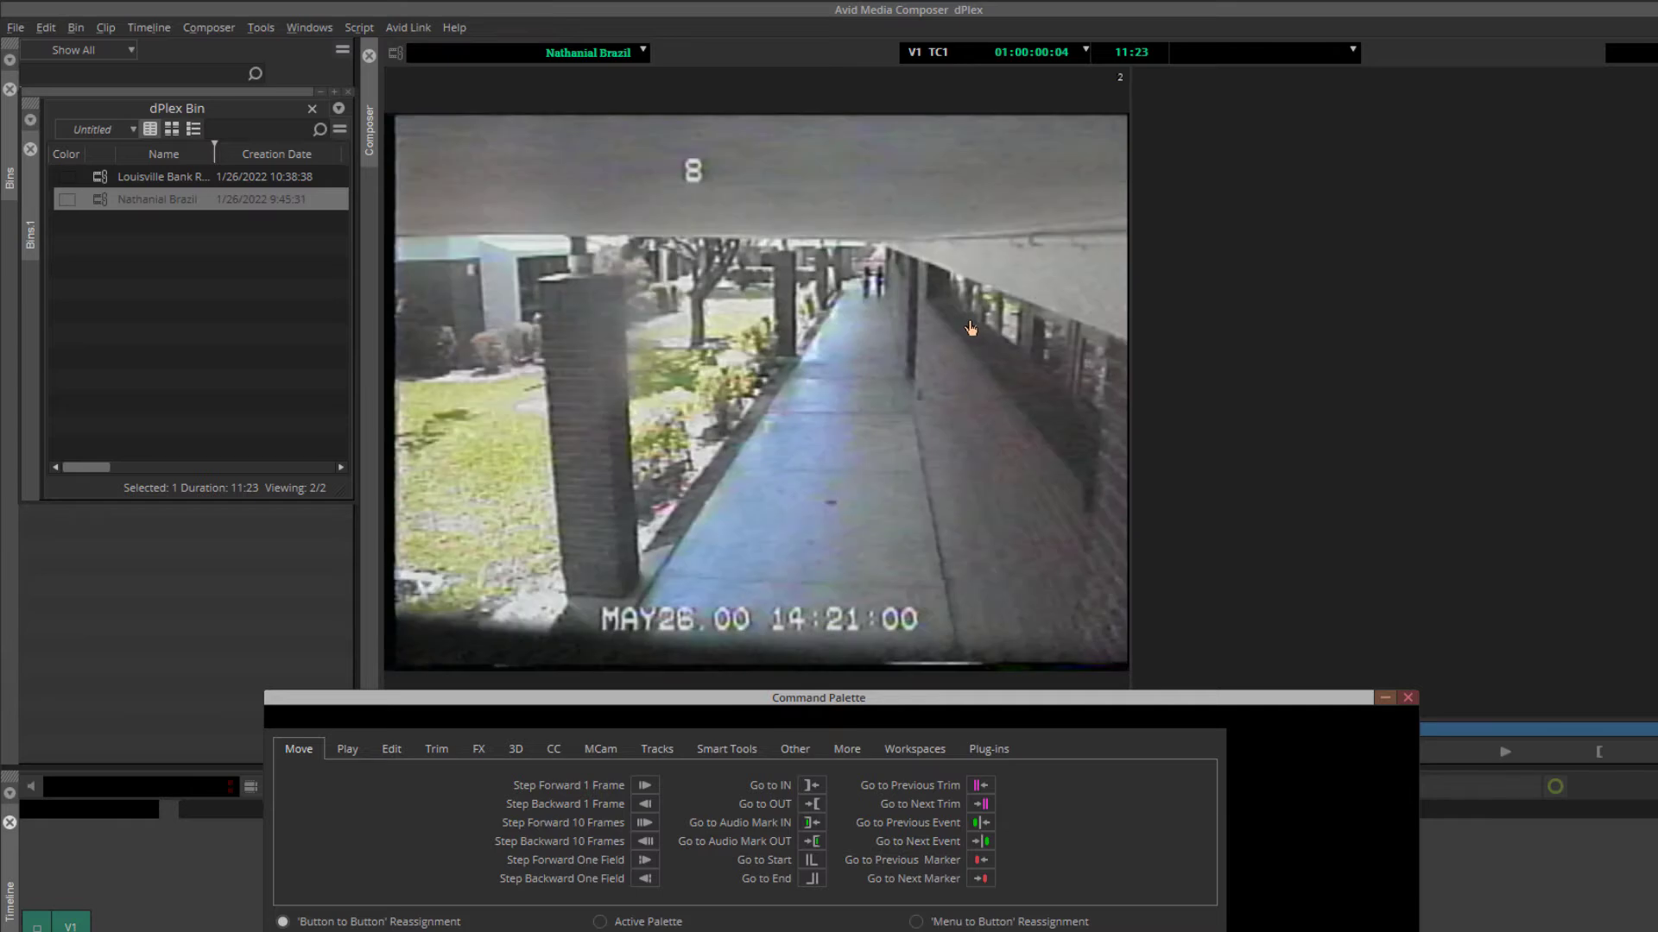
key(2)
key(2)
key(2)
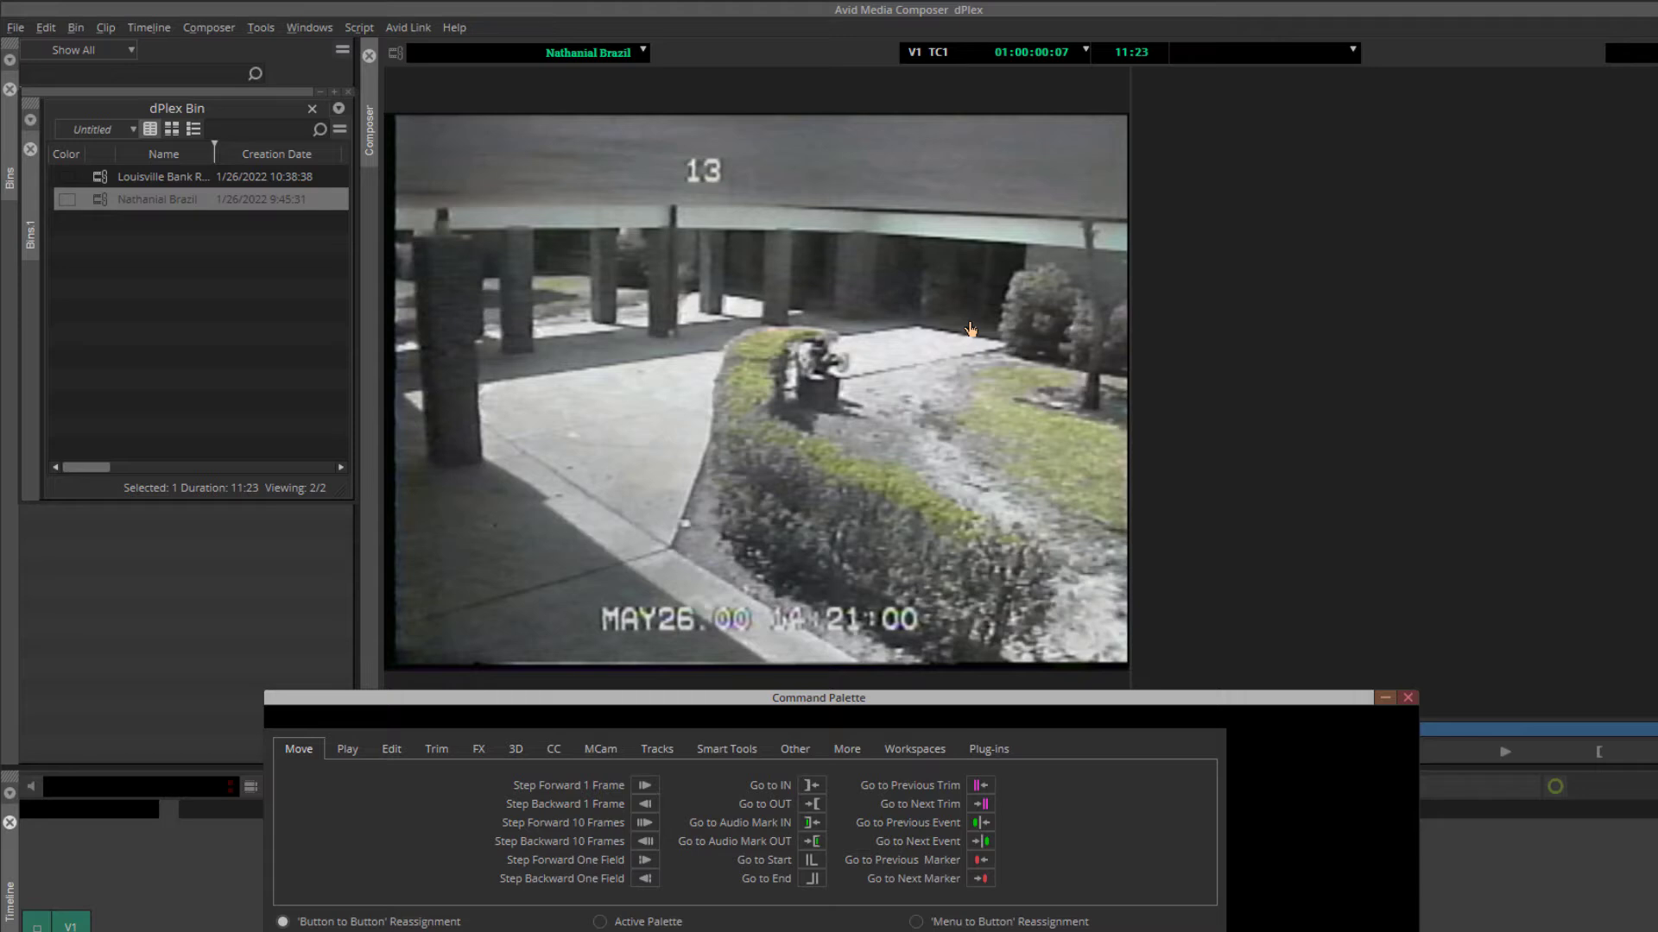
click(1408, 698)
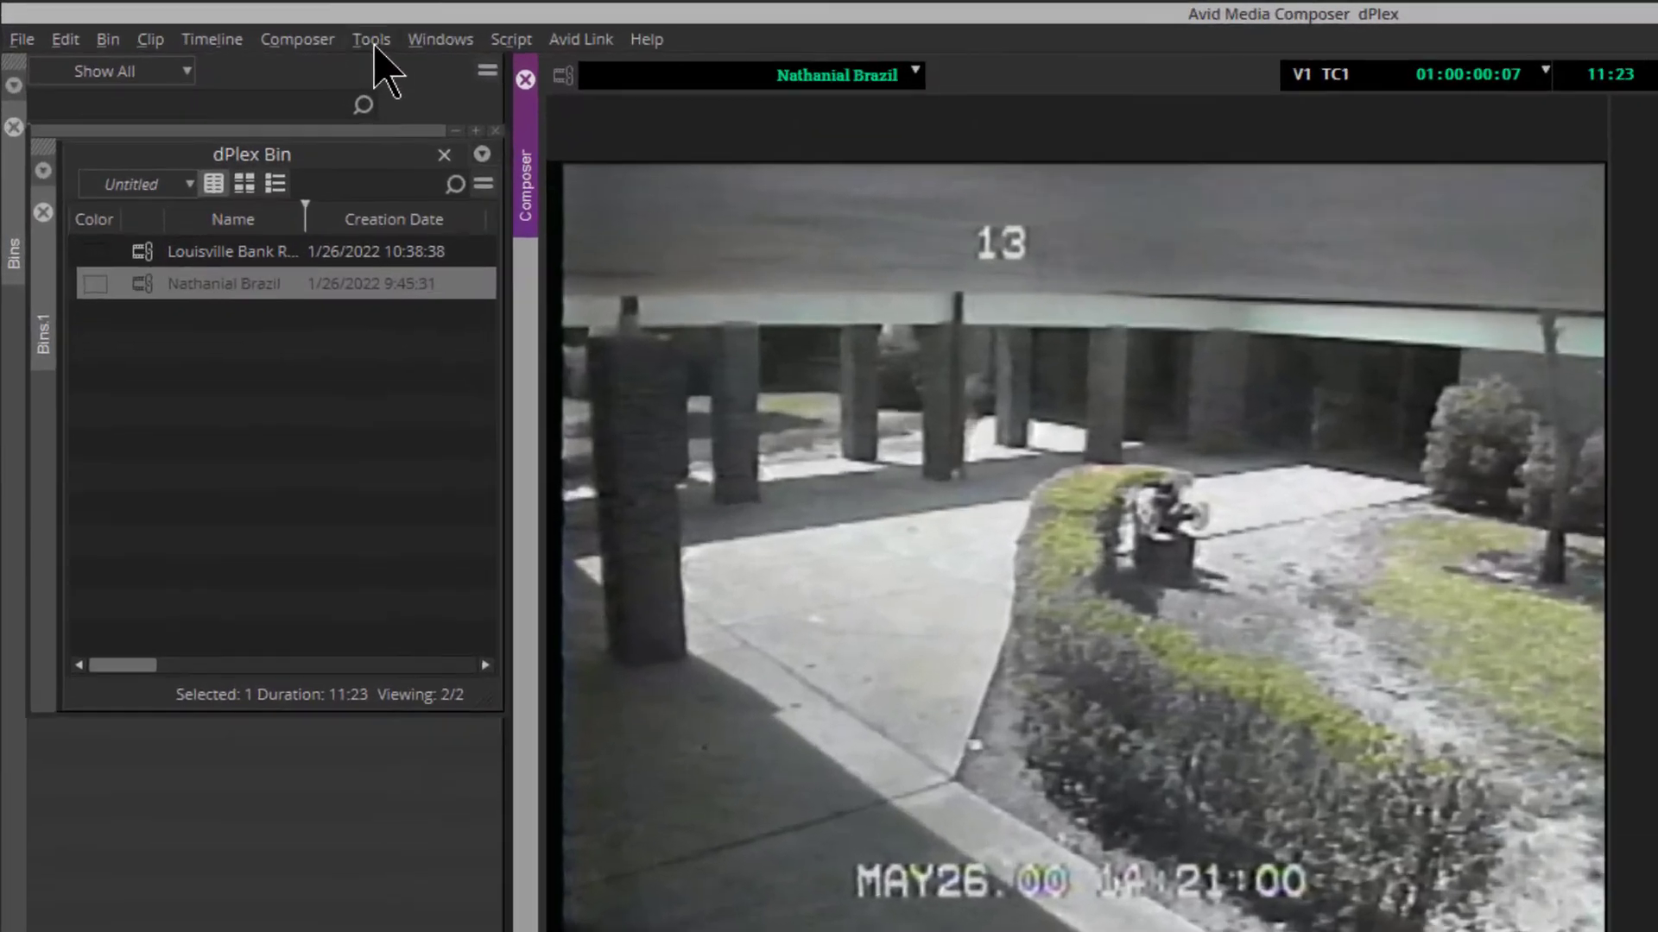
Create a 50% variable-speed motion effect of the source clip with VTR-Style rendering, targeting the G-RAID1 (X:) drive
click(261, 28)
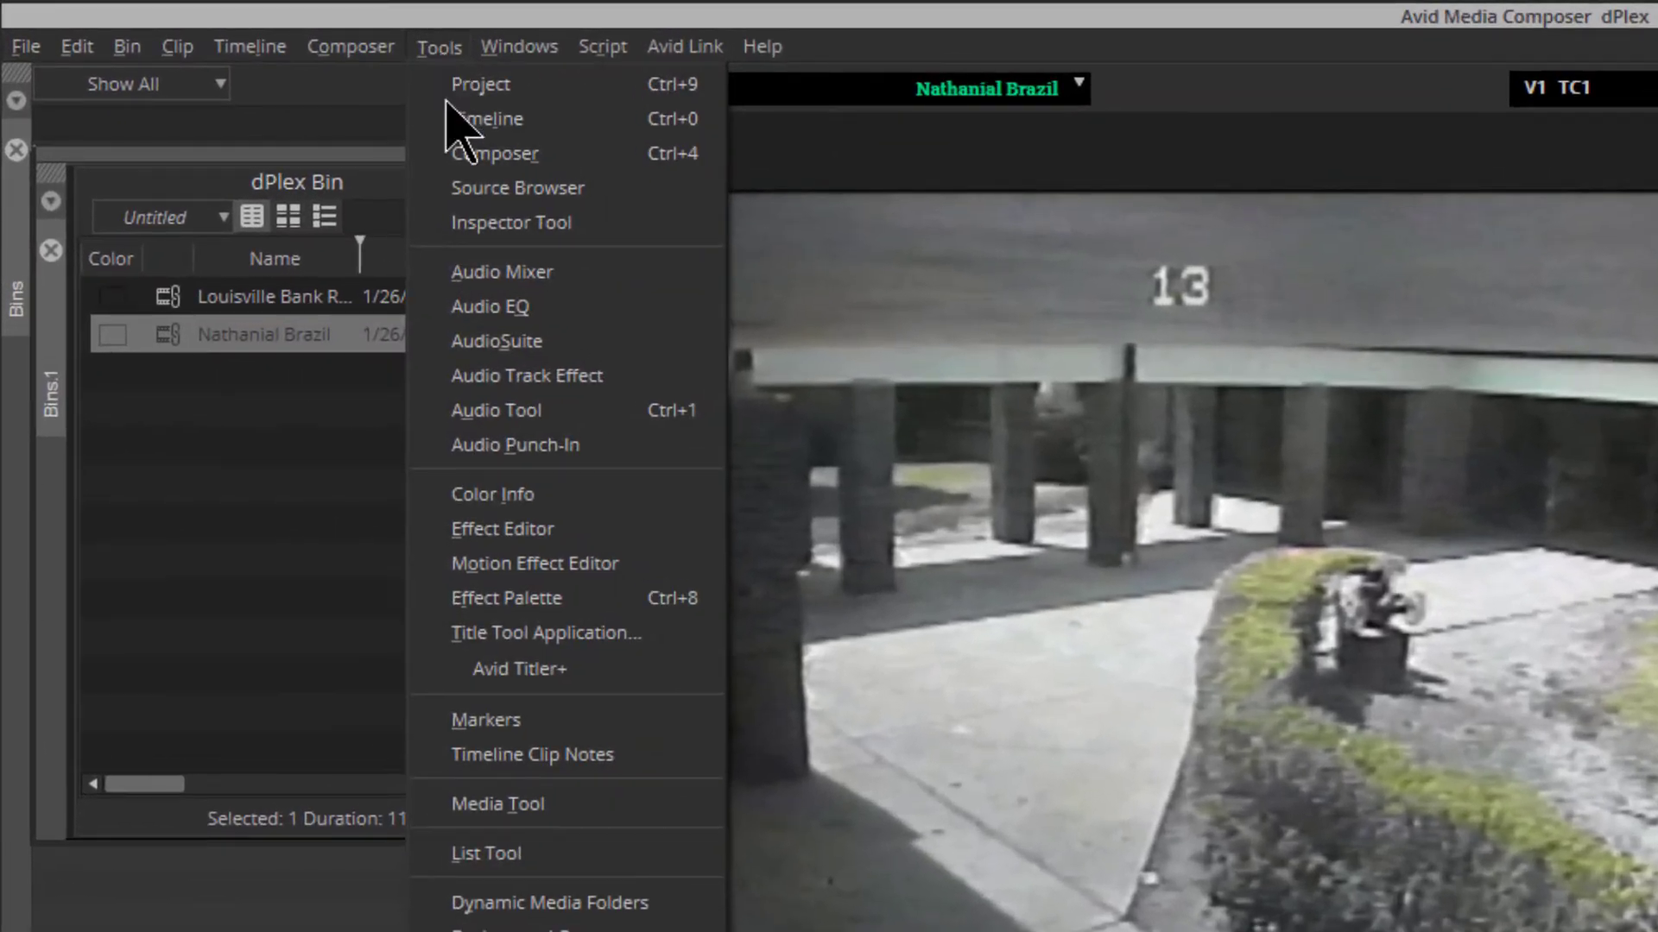
click(675, 570)
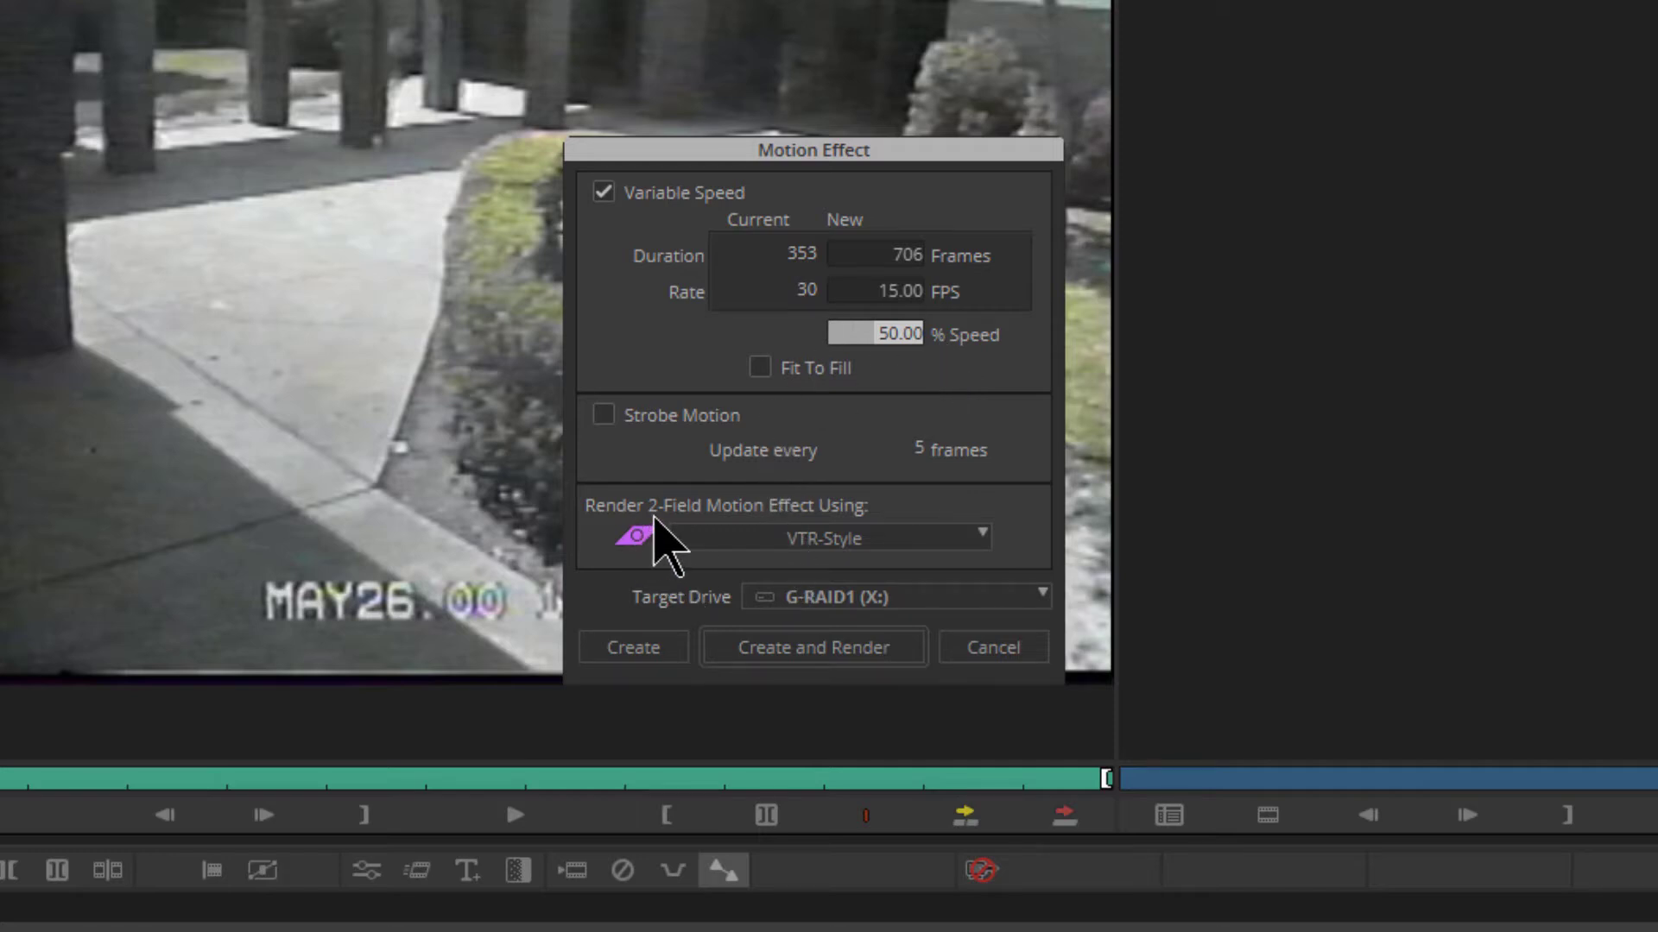
click(818, 538)
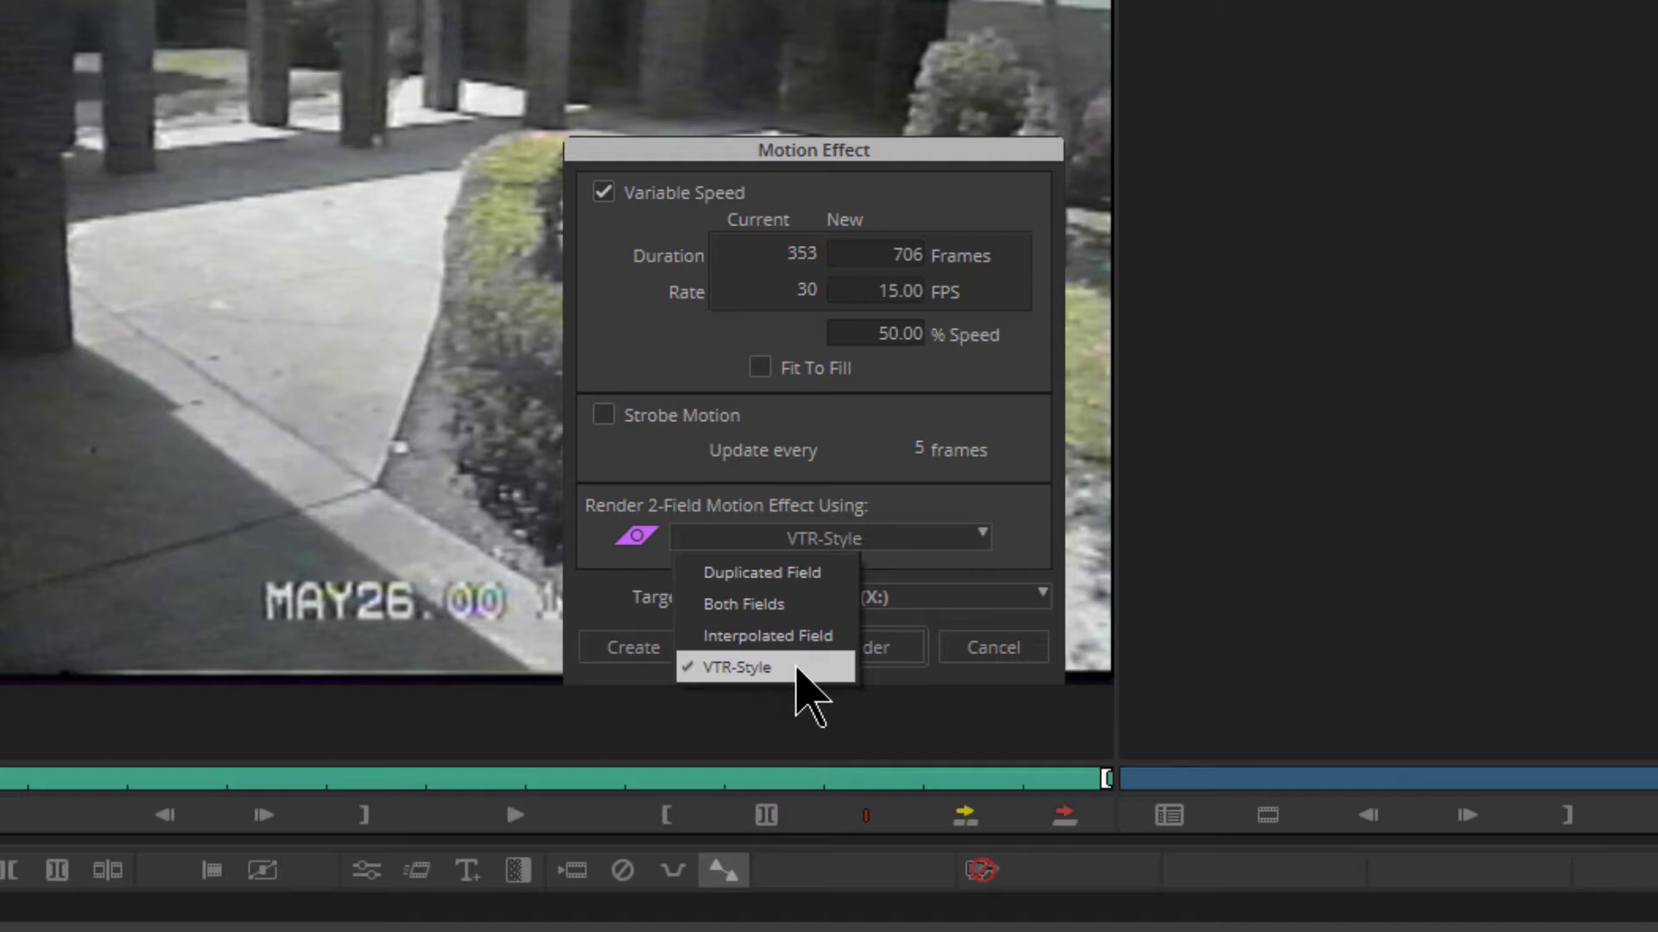
click(796, 668)
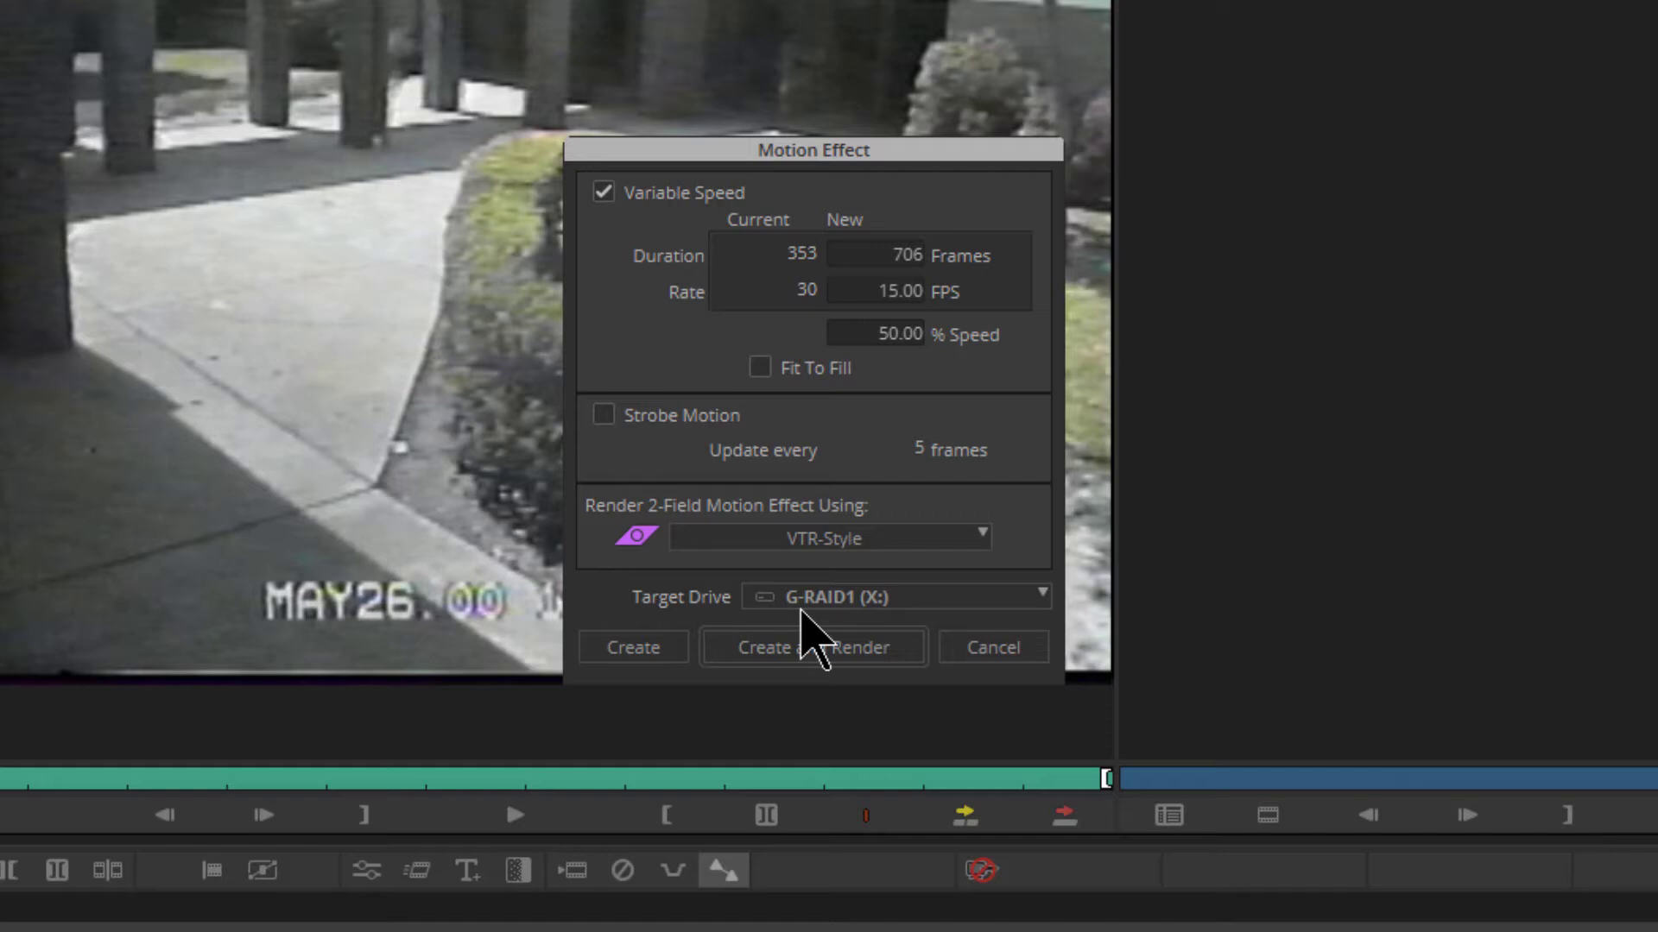
click(646, 658)
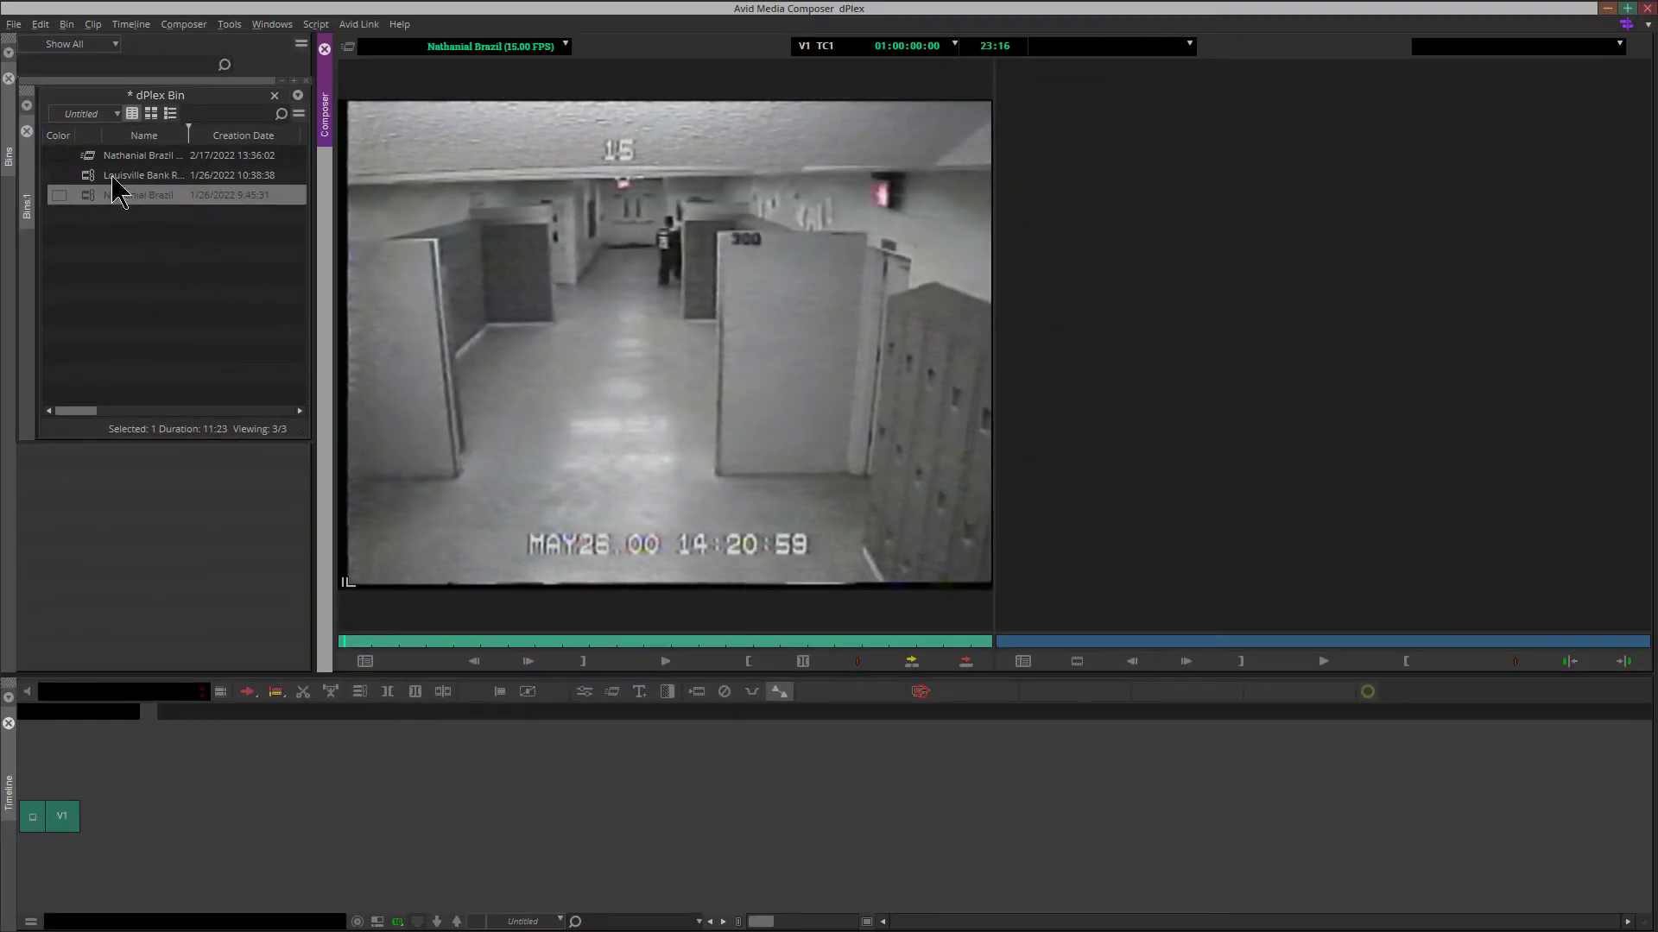
Select the new 15 FPS motion effect clip in the bin and step forward frame by frame to examine its separated camera views
click(89, 158)
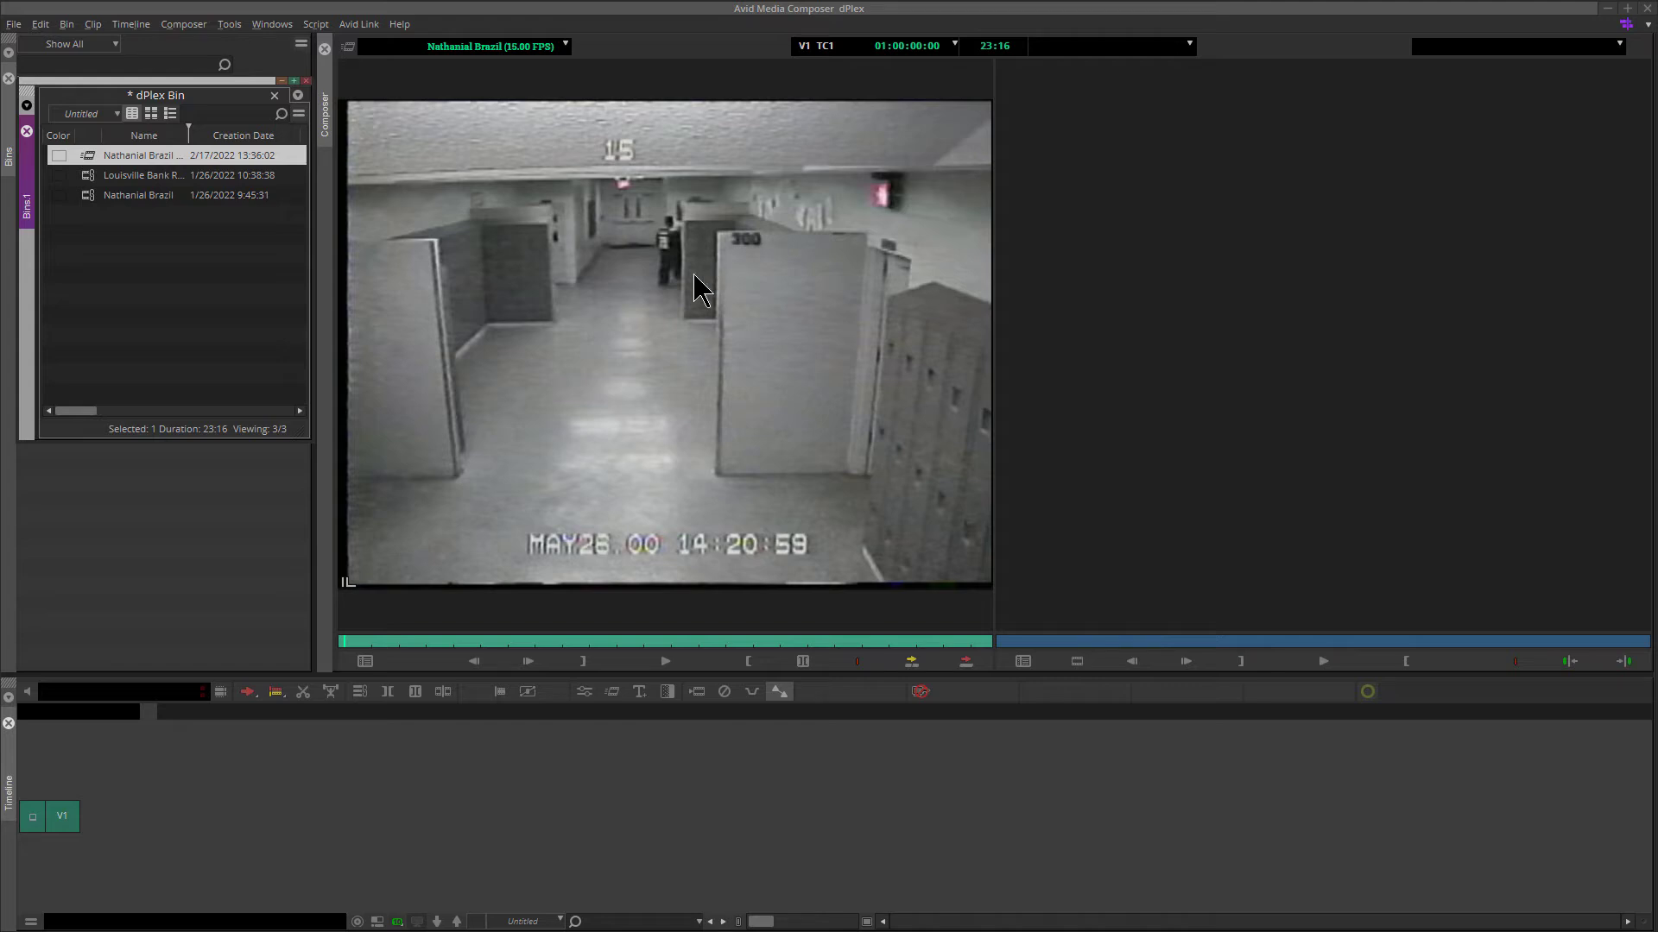
click(337, 658)
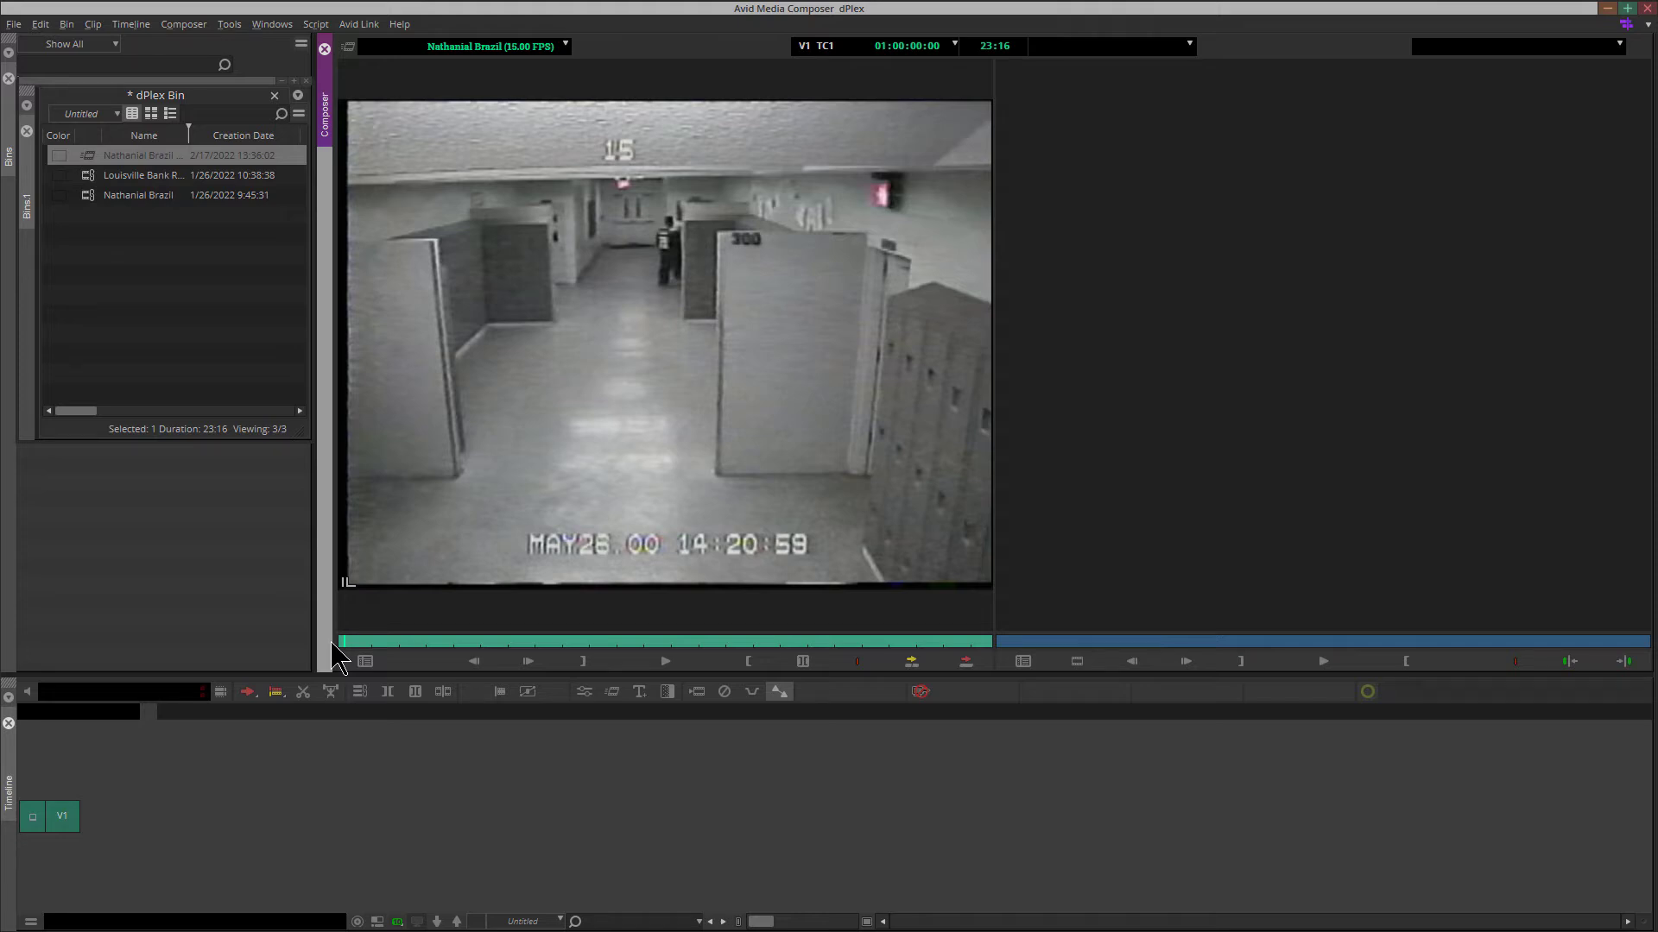
key(Right)
key(Right)
key(Right)
key(Right)
key(Right)
key(Right)
key(Right)
key(Right)
key(Right)
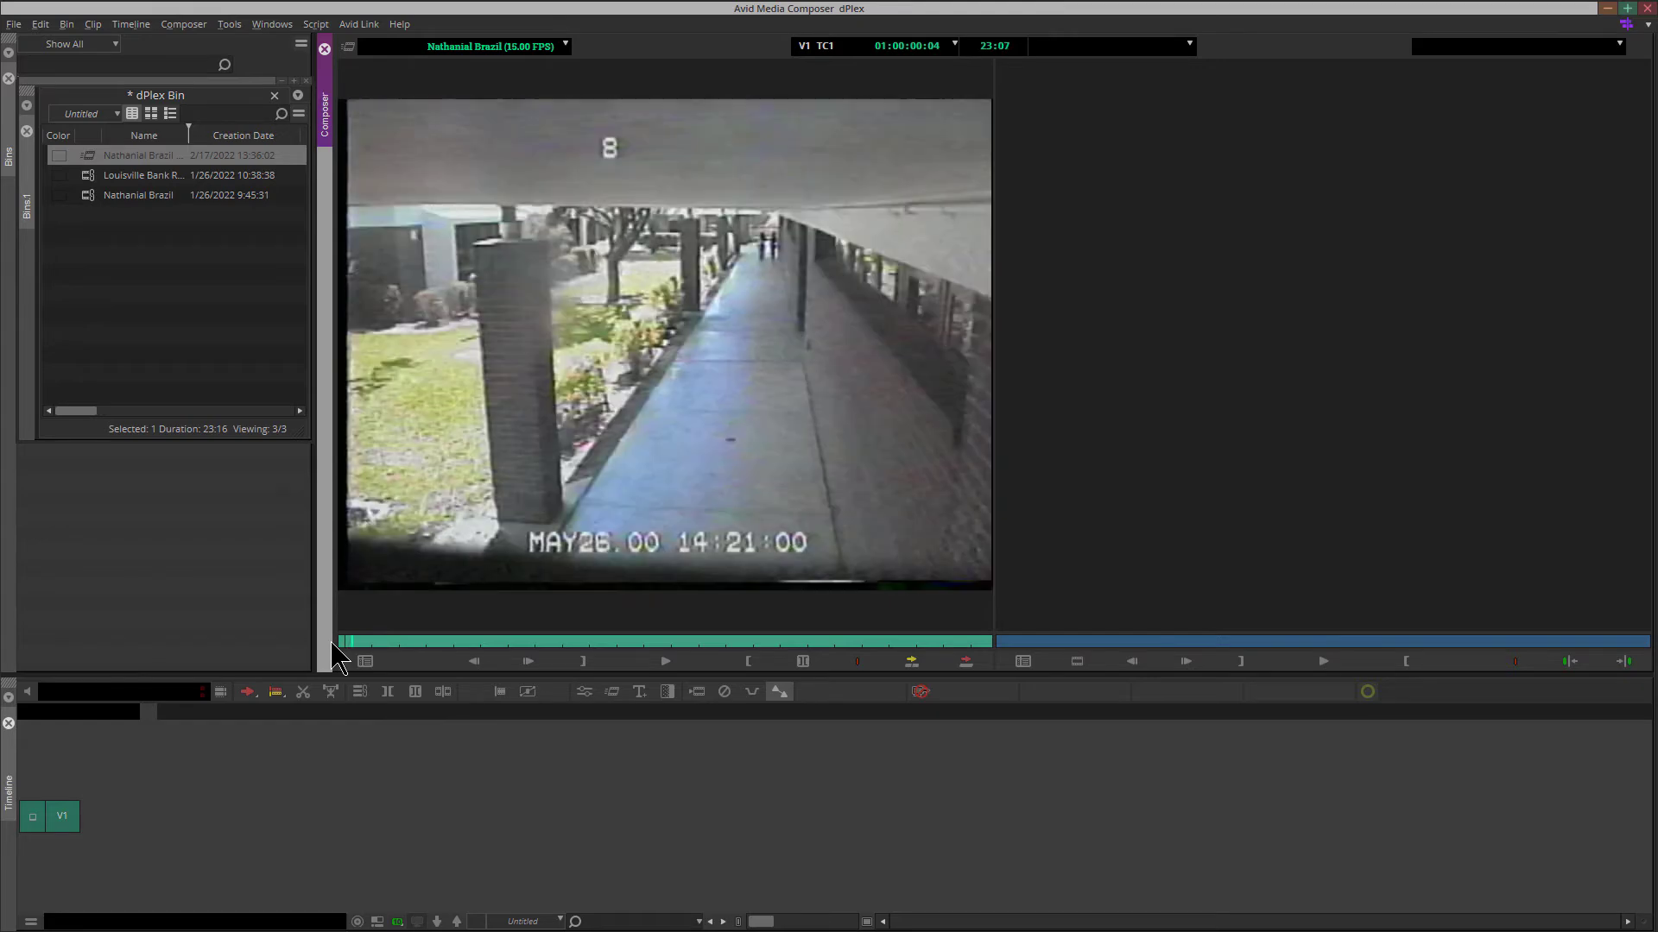
key(Right)
key(Right)
key(Right)
key(Right)
key(Right)
key(Right)
key(Right)
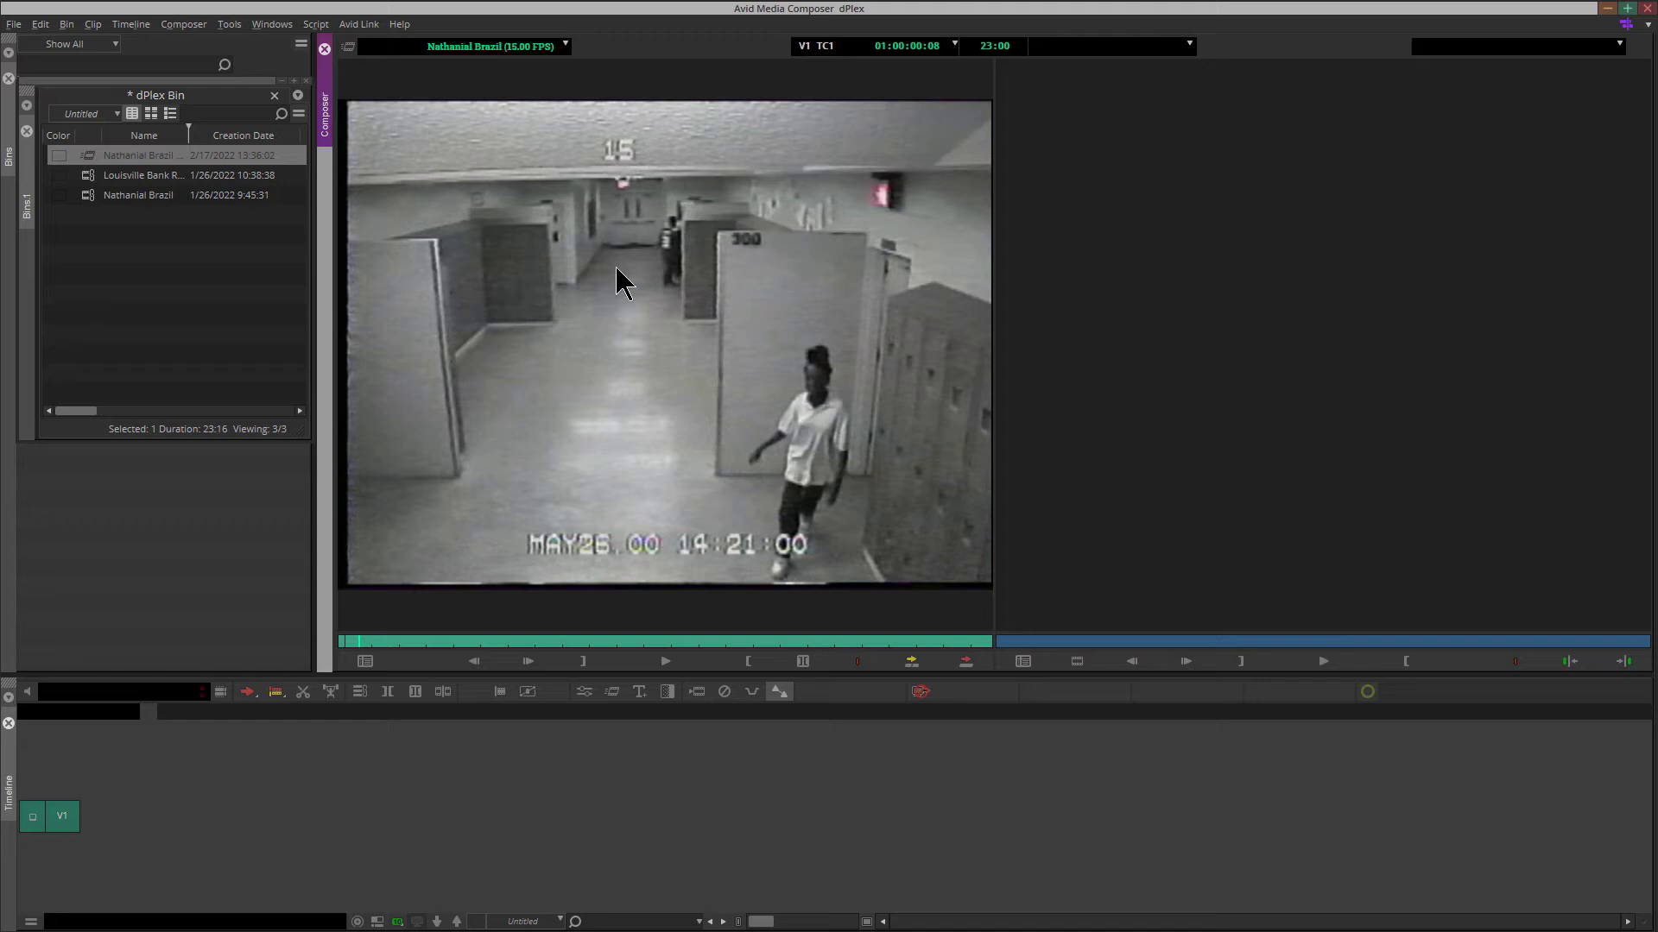
Mark an In point at the camera 15 view in the motion effect clip, edit it into a new sequence, and name the sequence dPlex
click(582, 663)
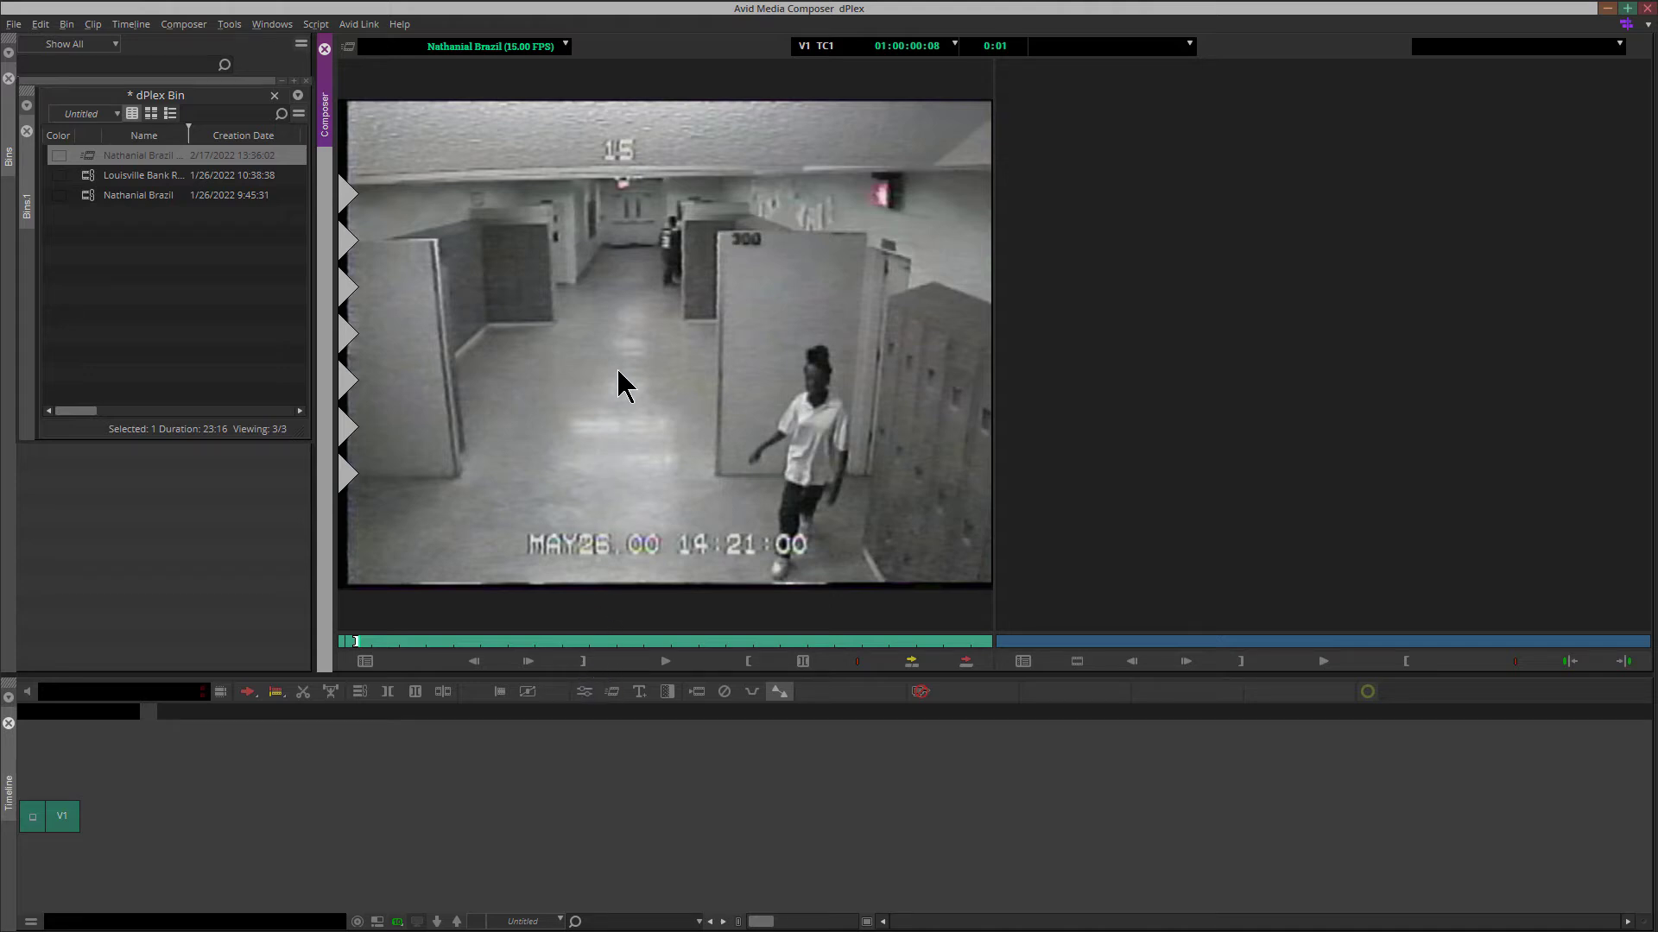
drag(622, 384, 223, 829)
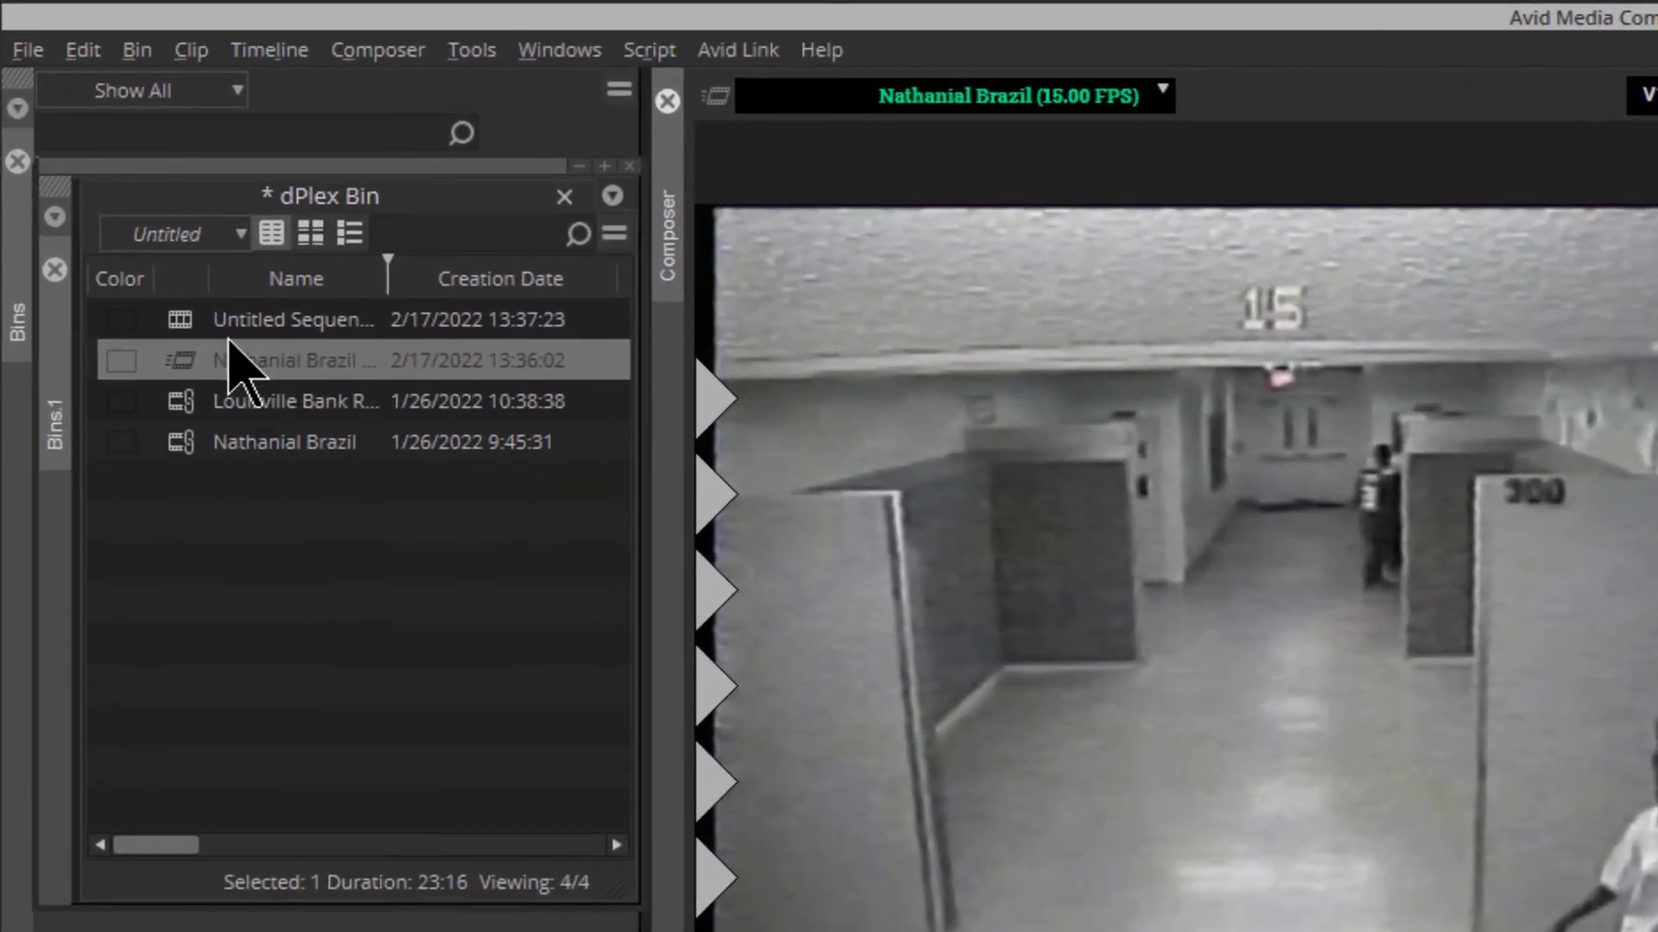
click(228, 322)
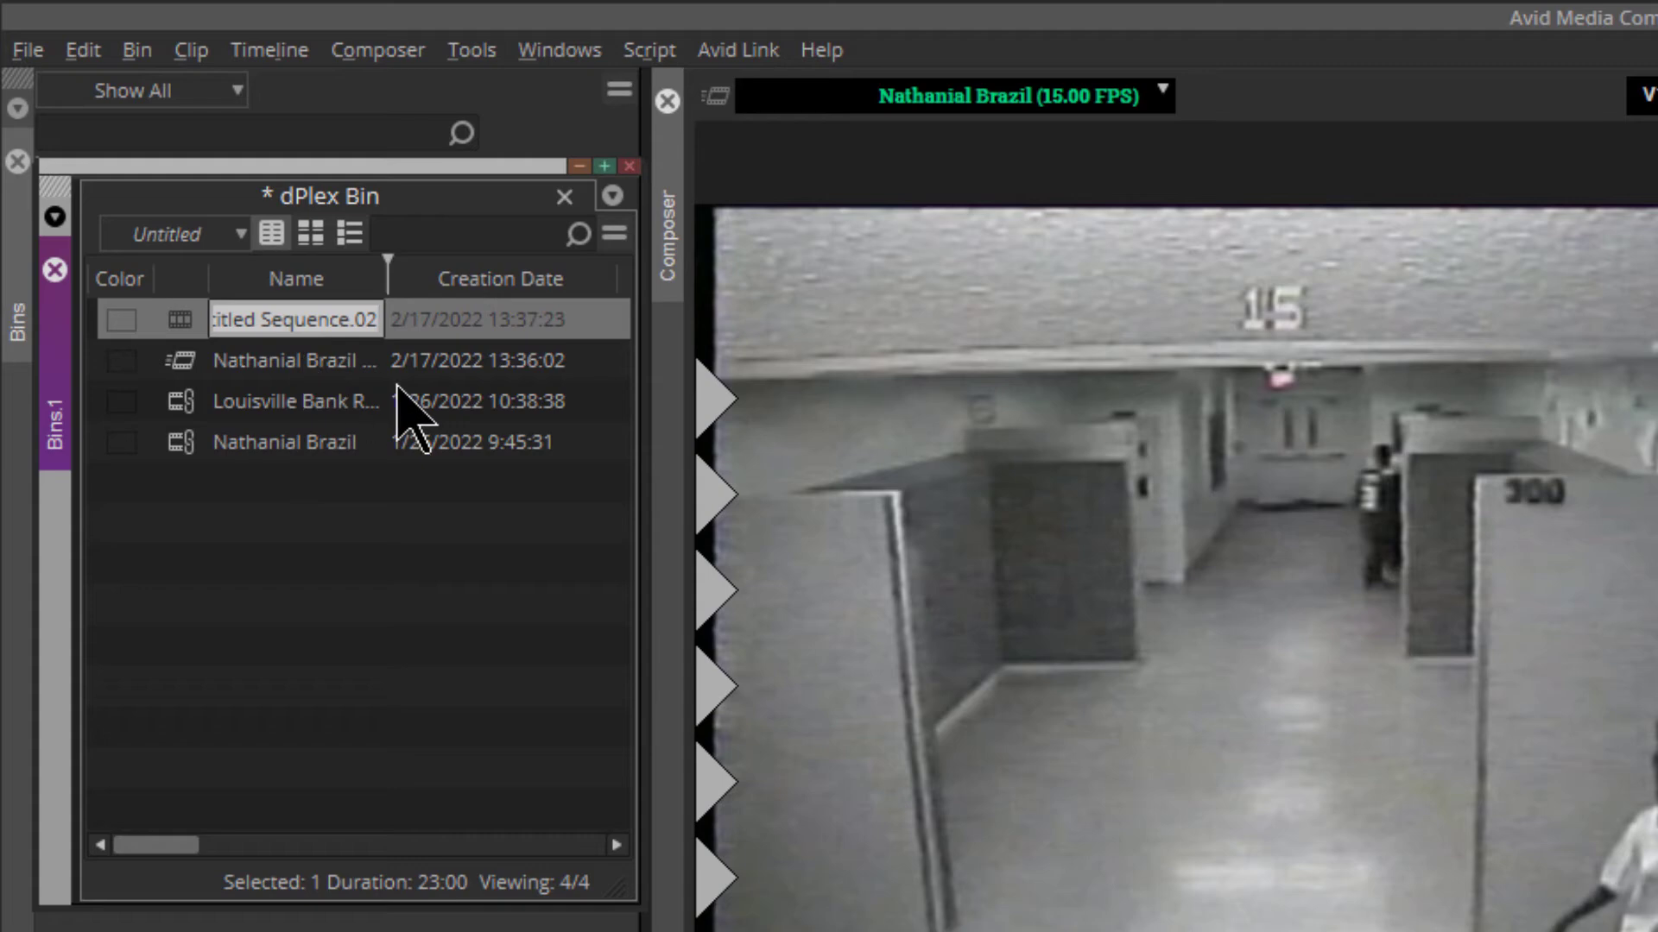
text(dPlex)
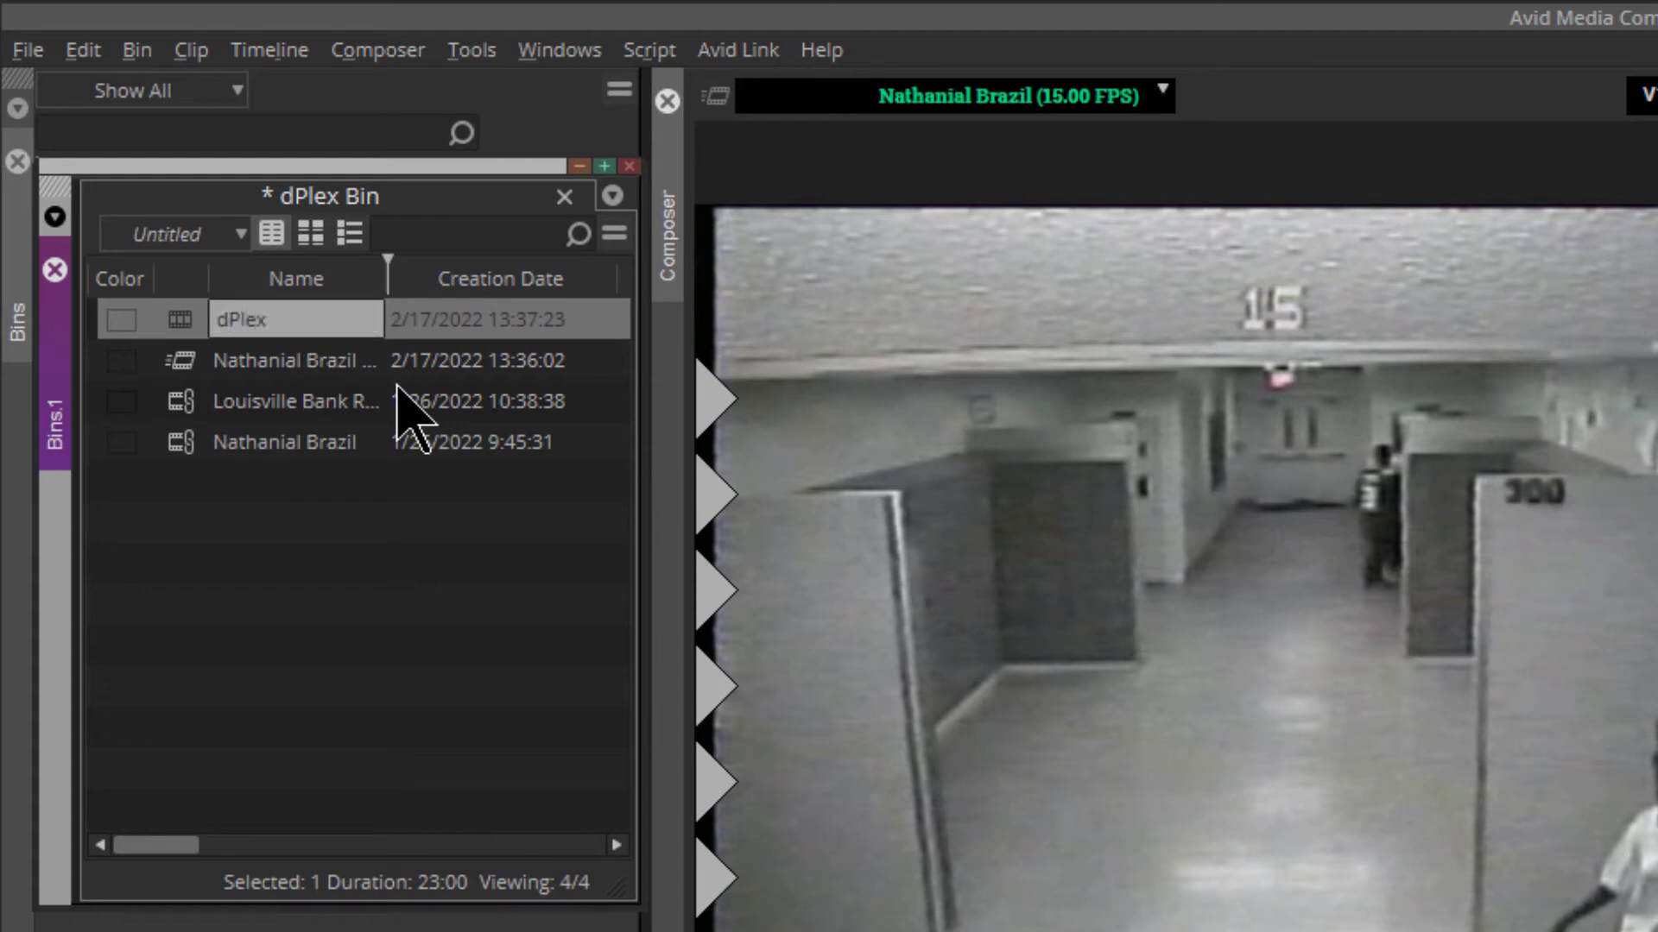
key(Return)
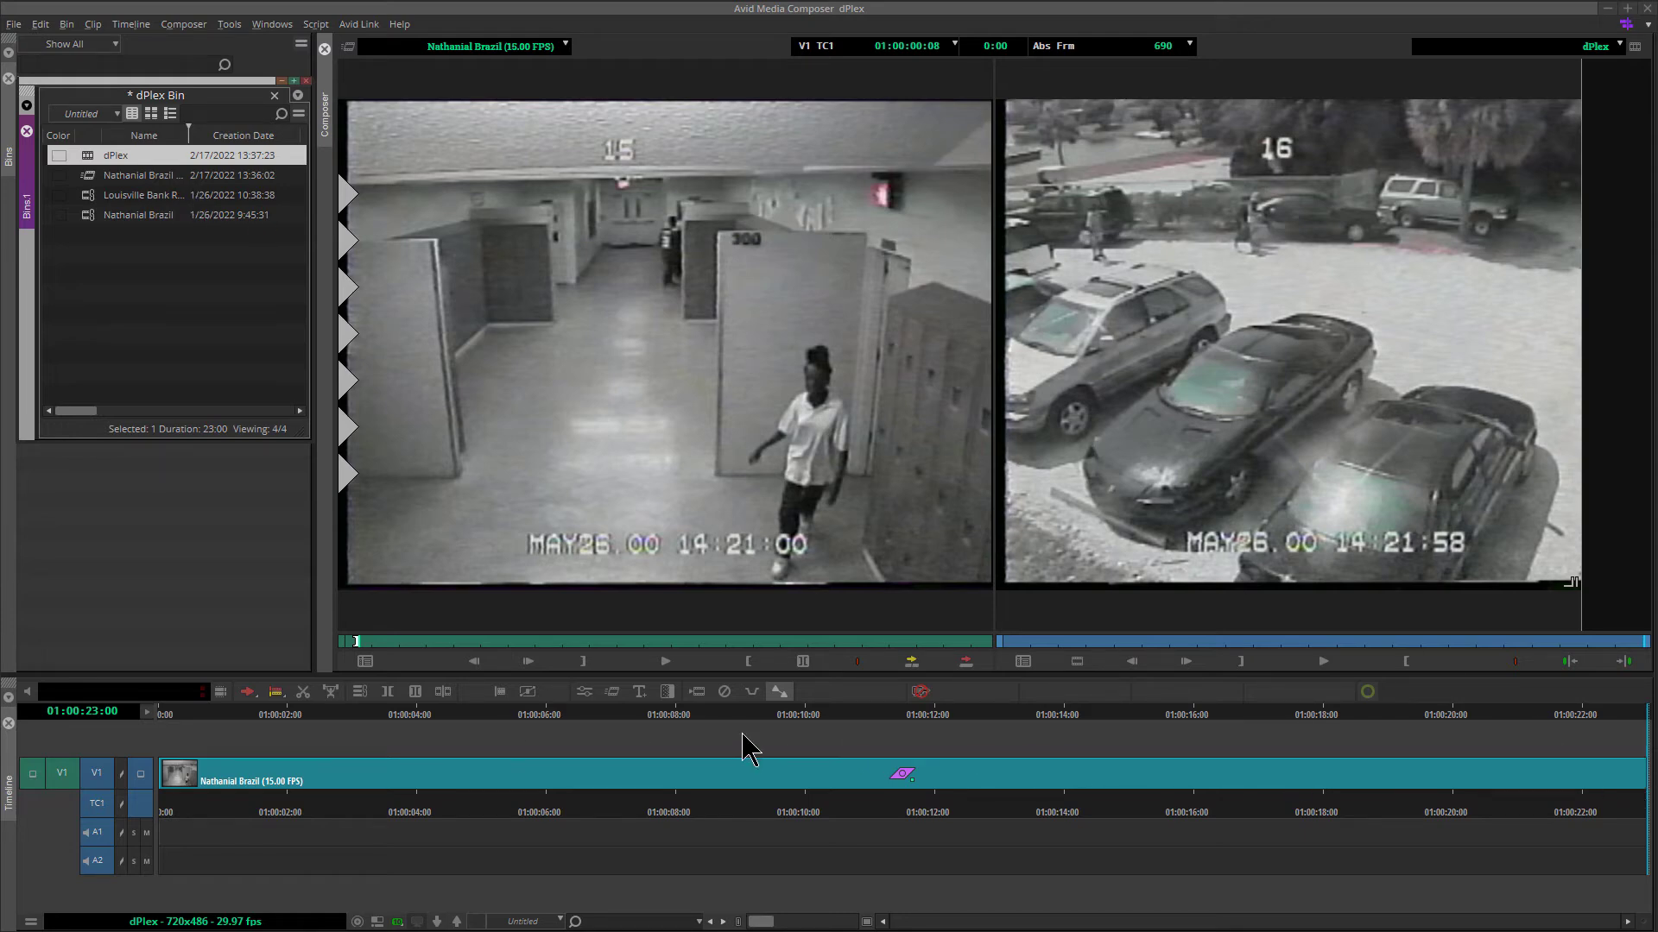
From the start of the dPlex sequence, apply the DTective dPlex effect to the clip on V1 and close the Effect Palette
click(1596, 732)
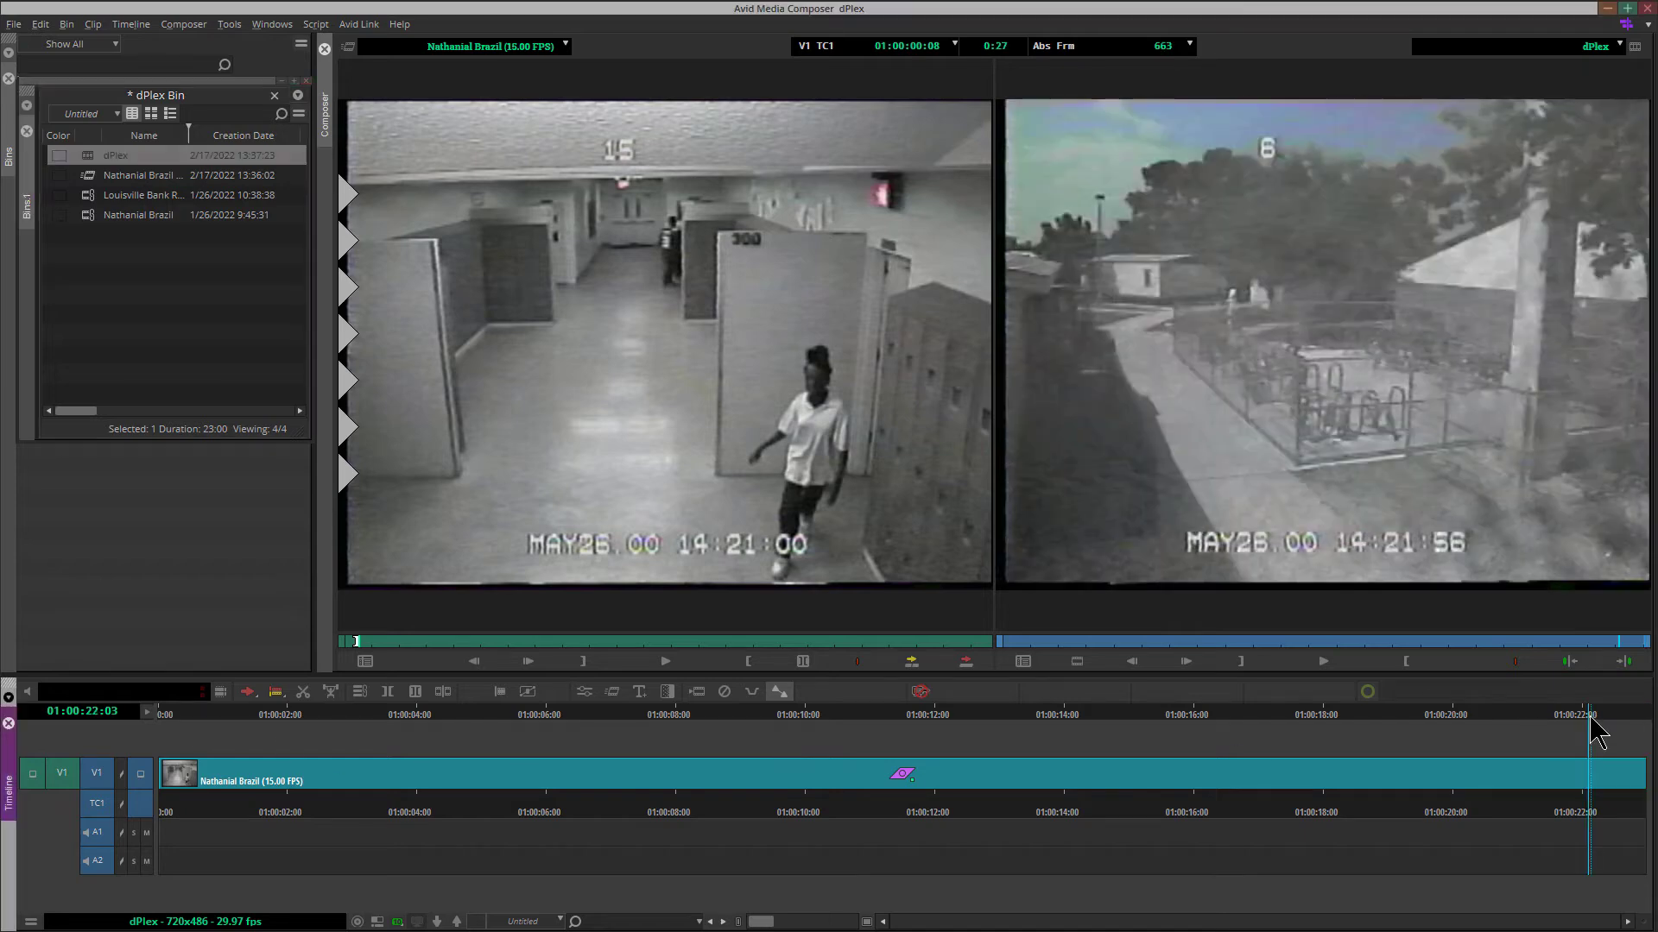
key(Home)
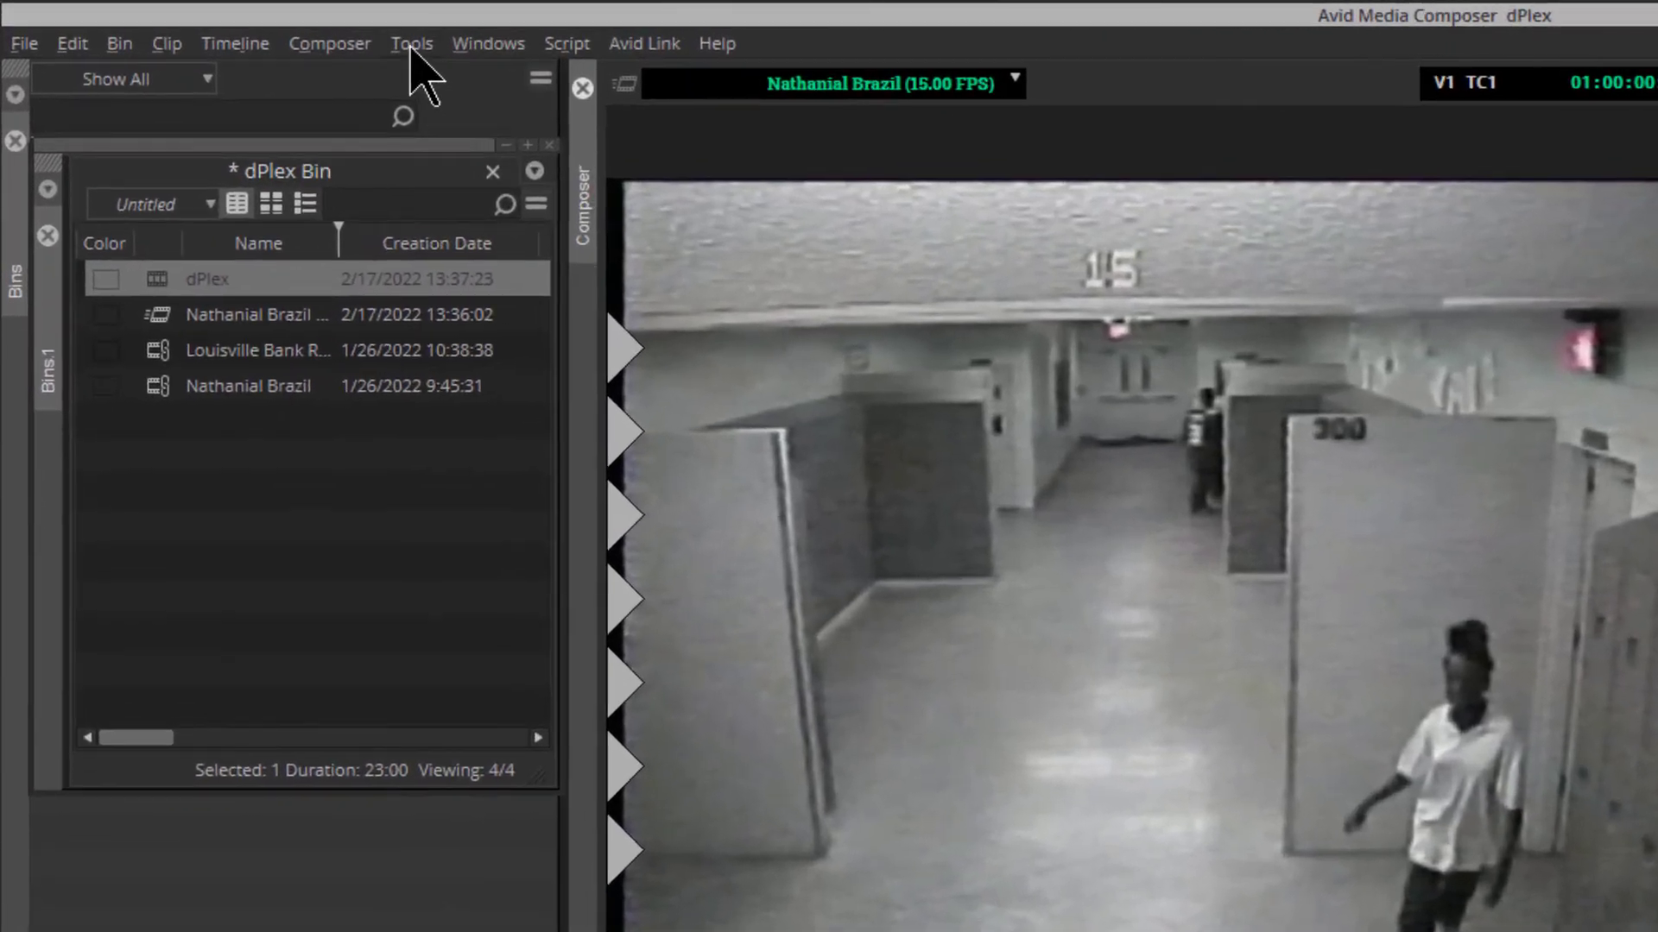
click(228, 25)
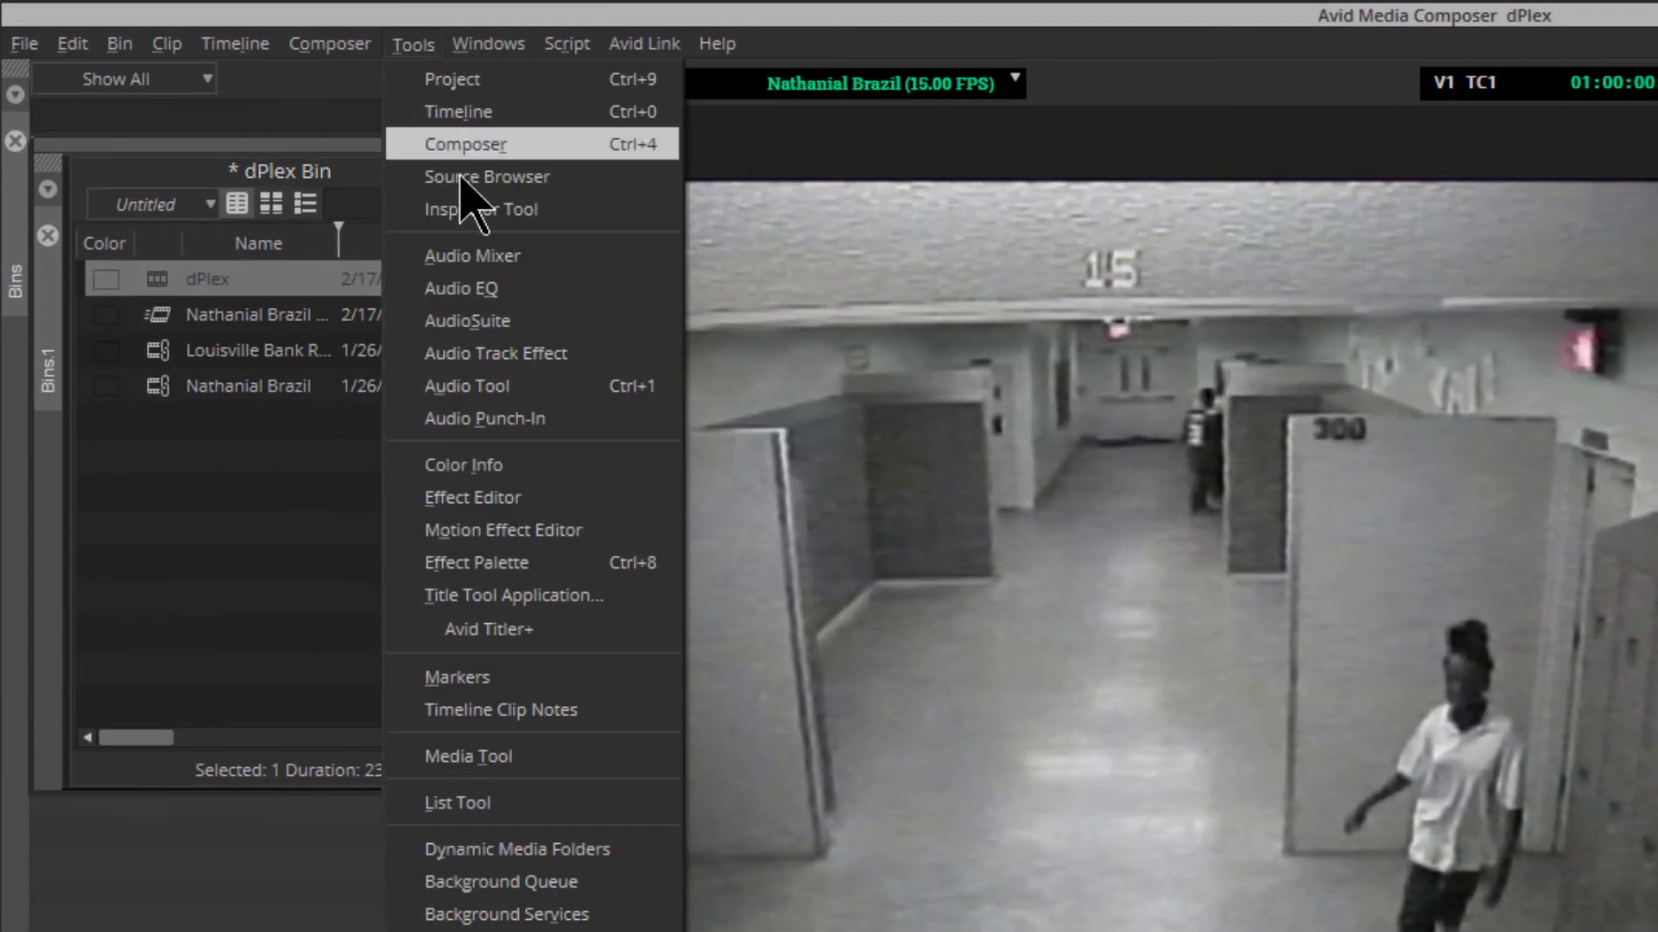
click(613, 563)
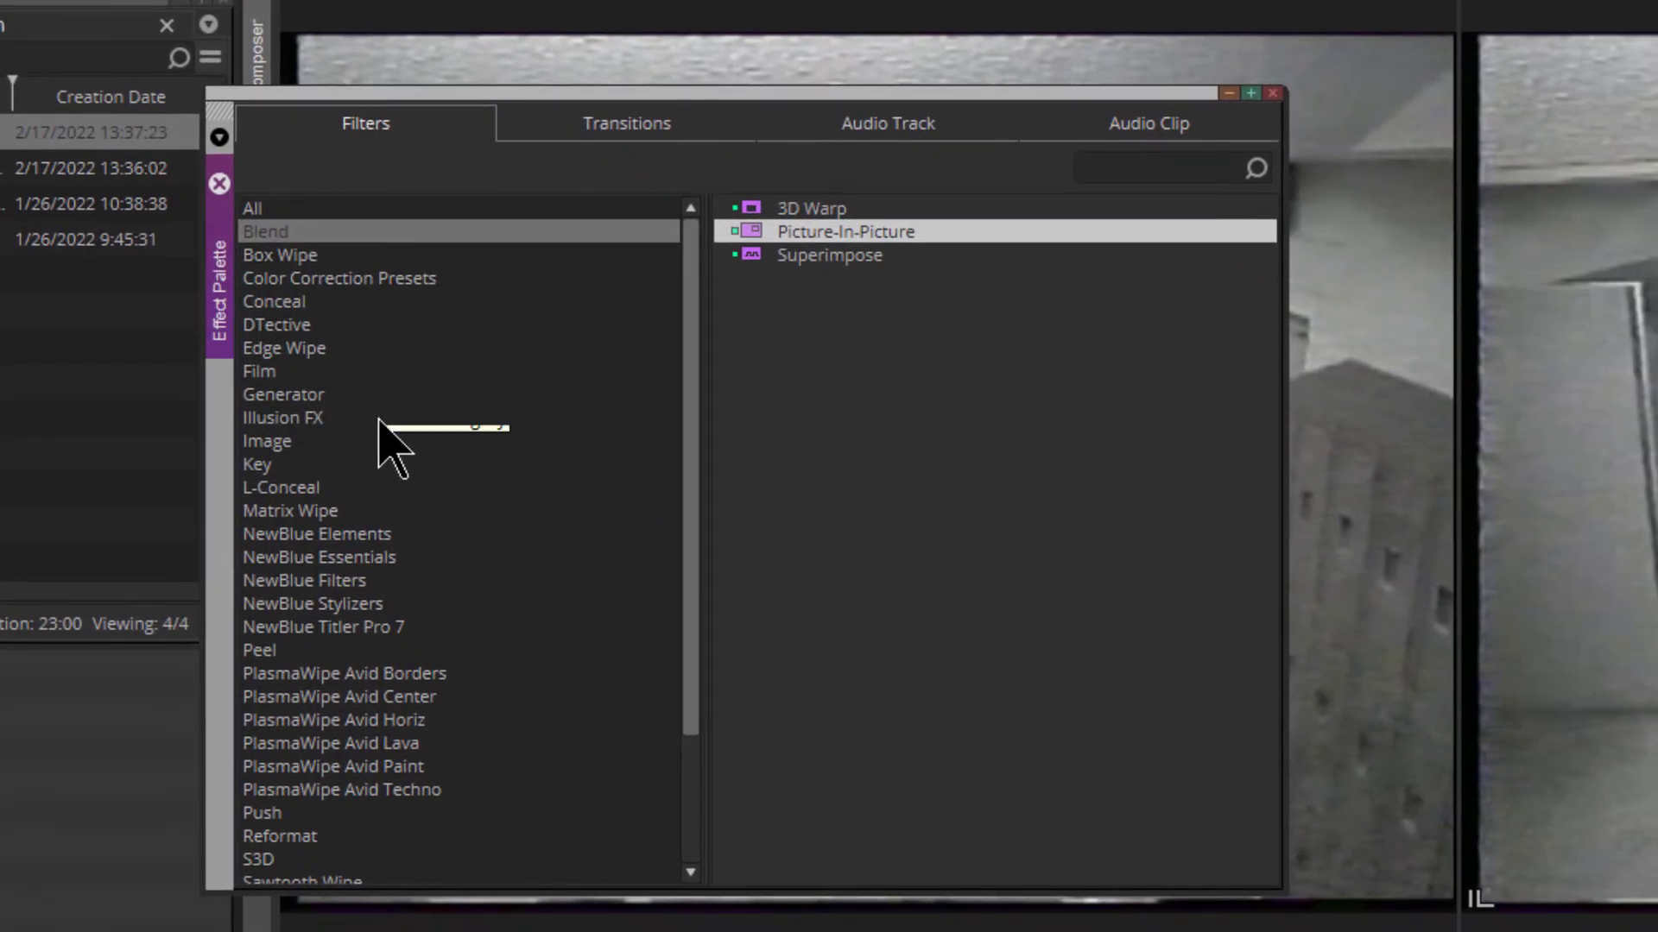
click(288, 327)
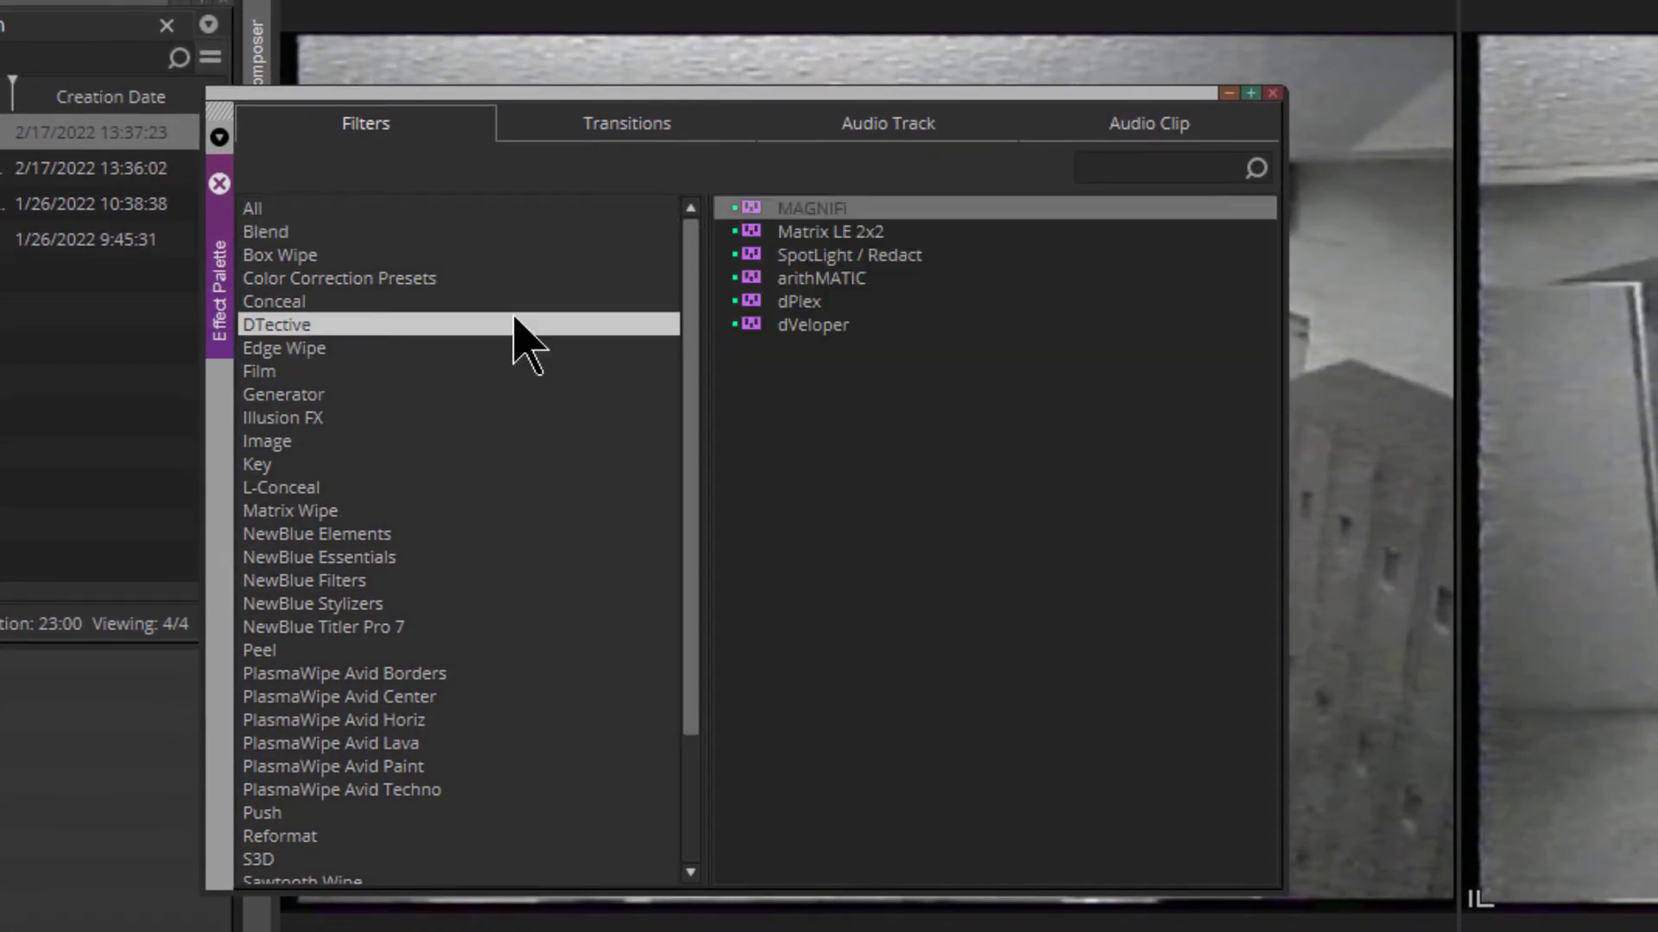
click(756, 304)
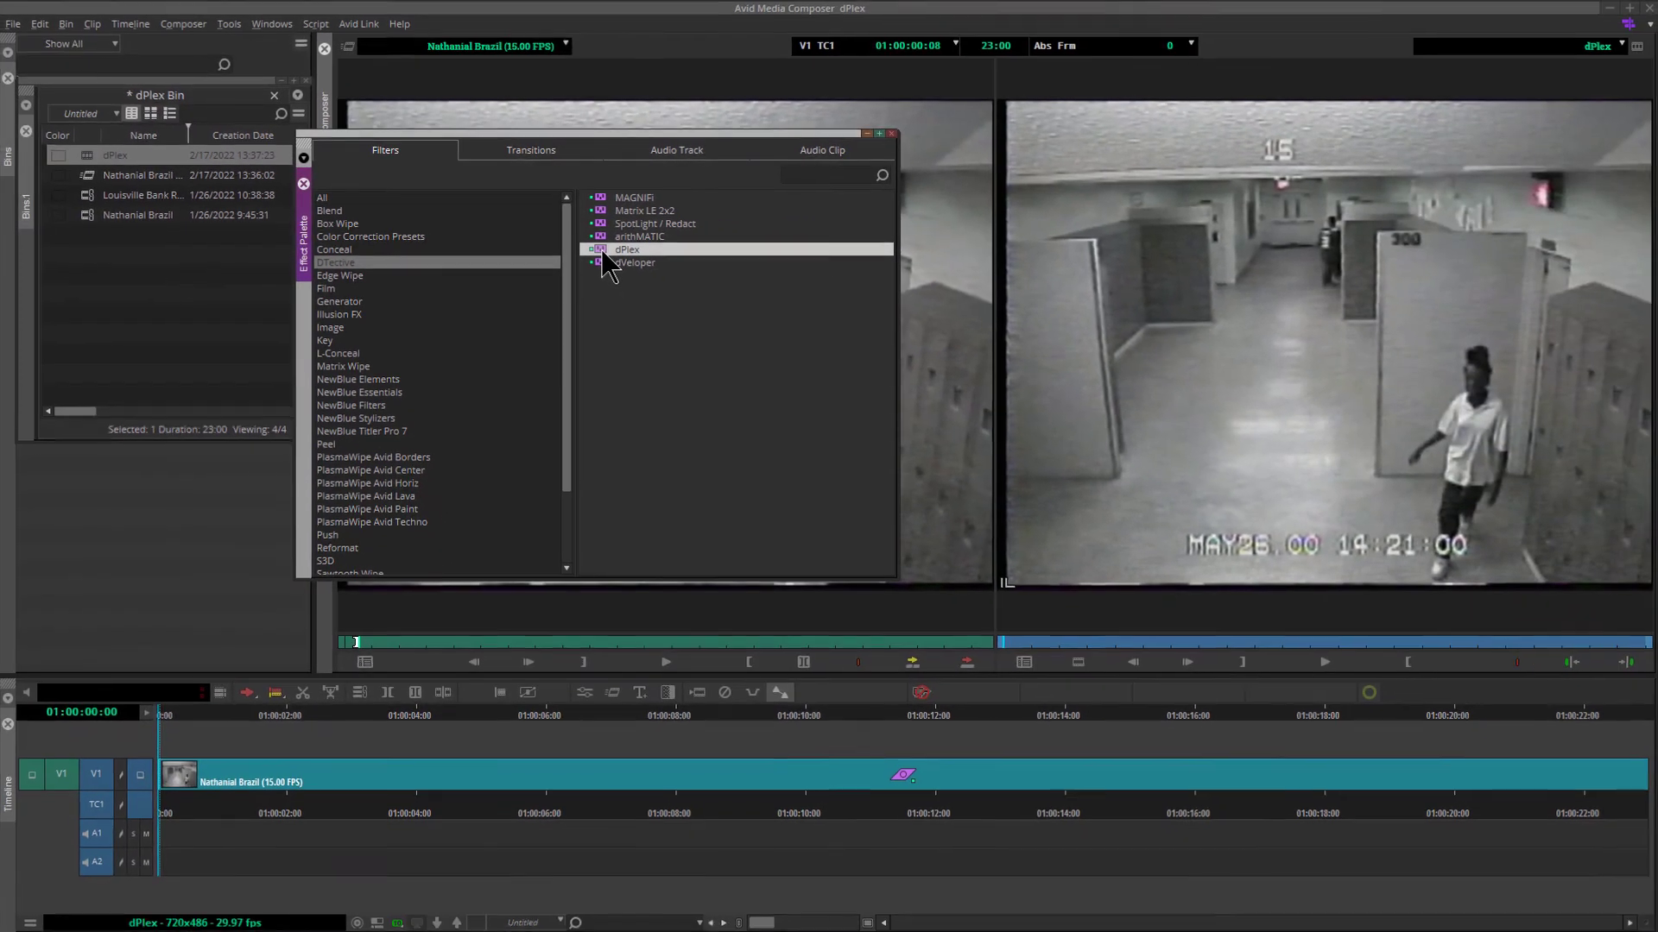
drag(604, 253, 332, 777)
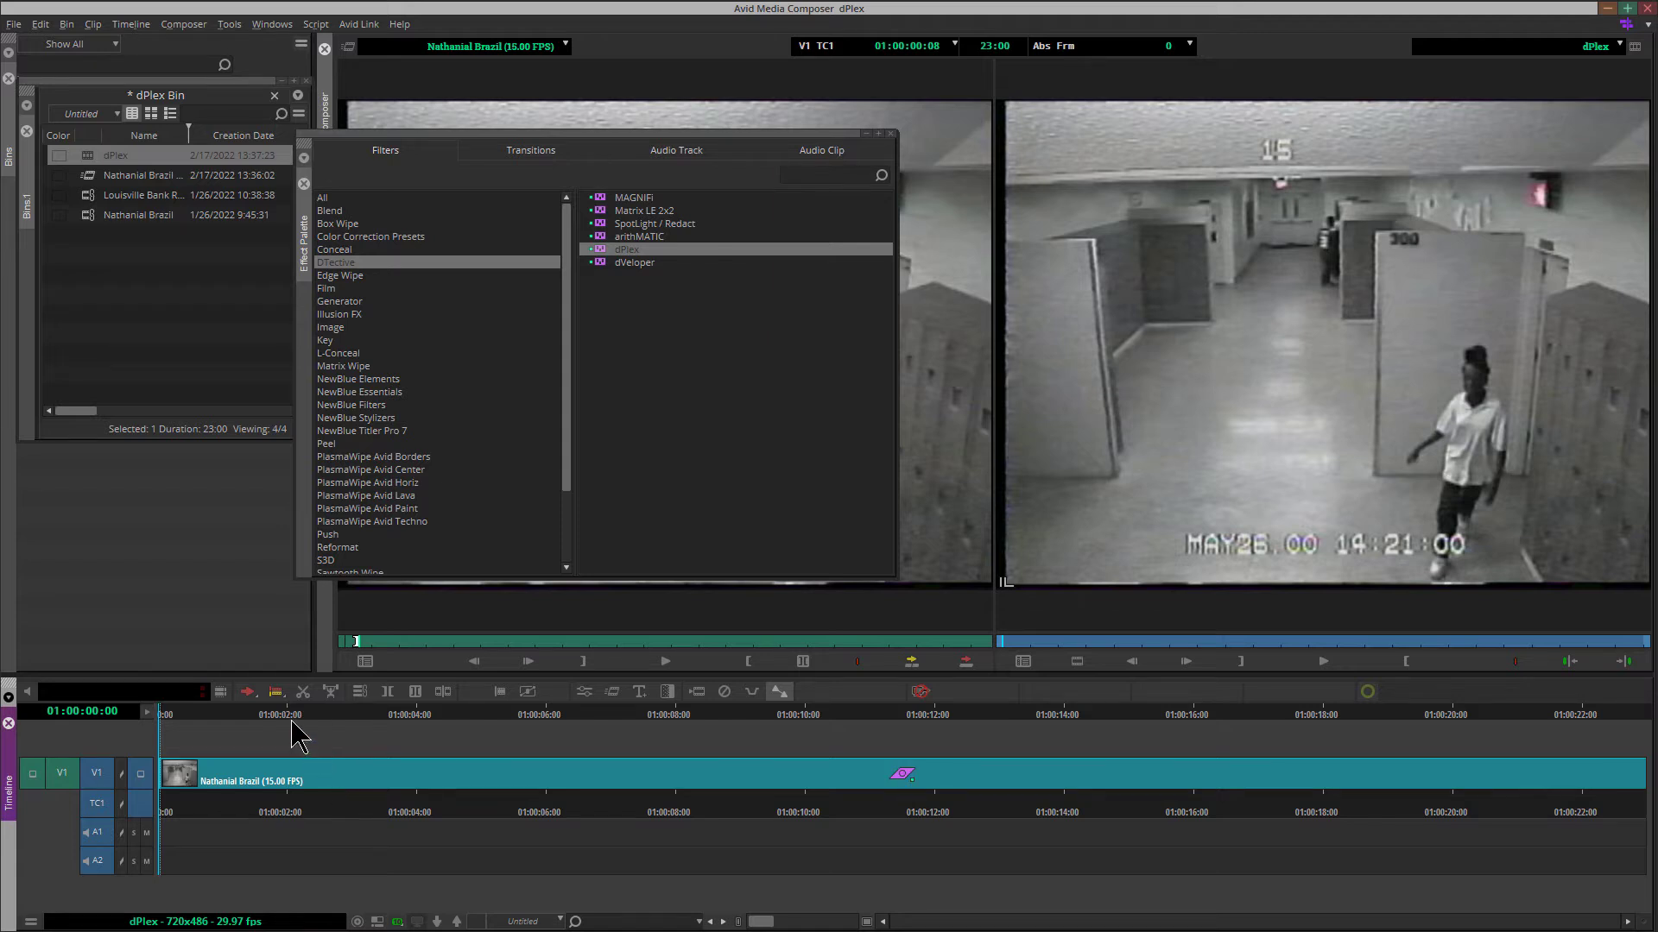
click(263, 774)
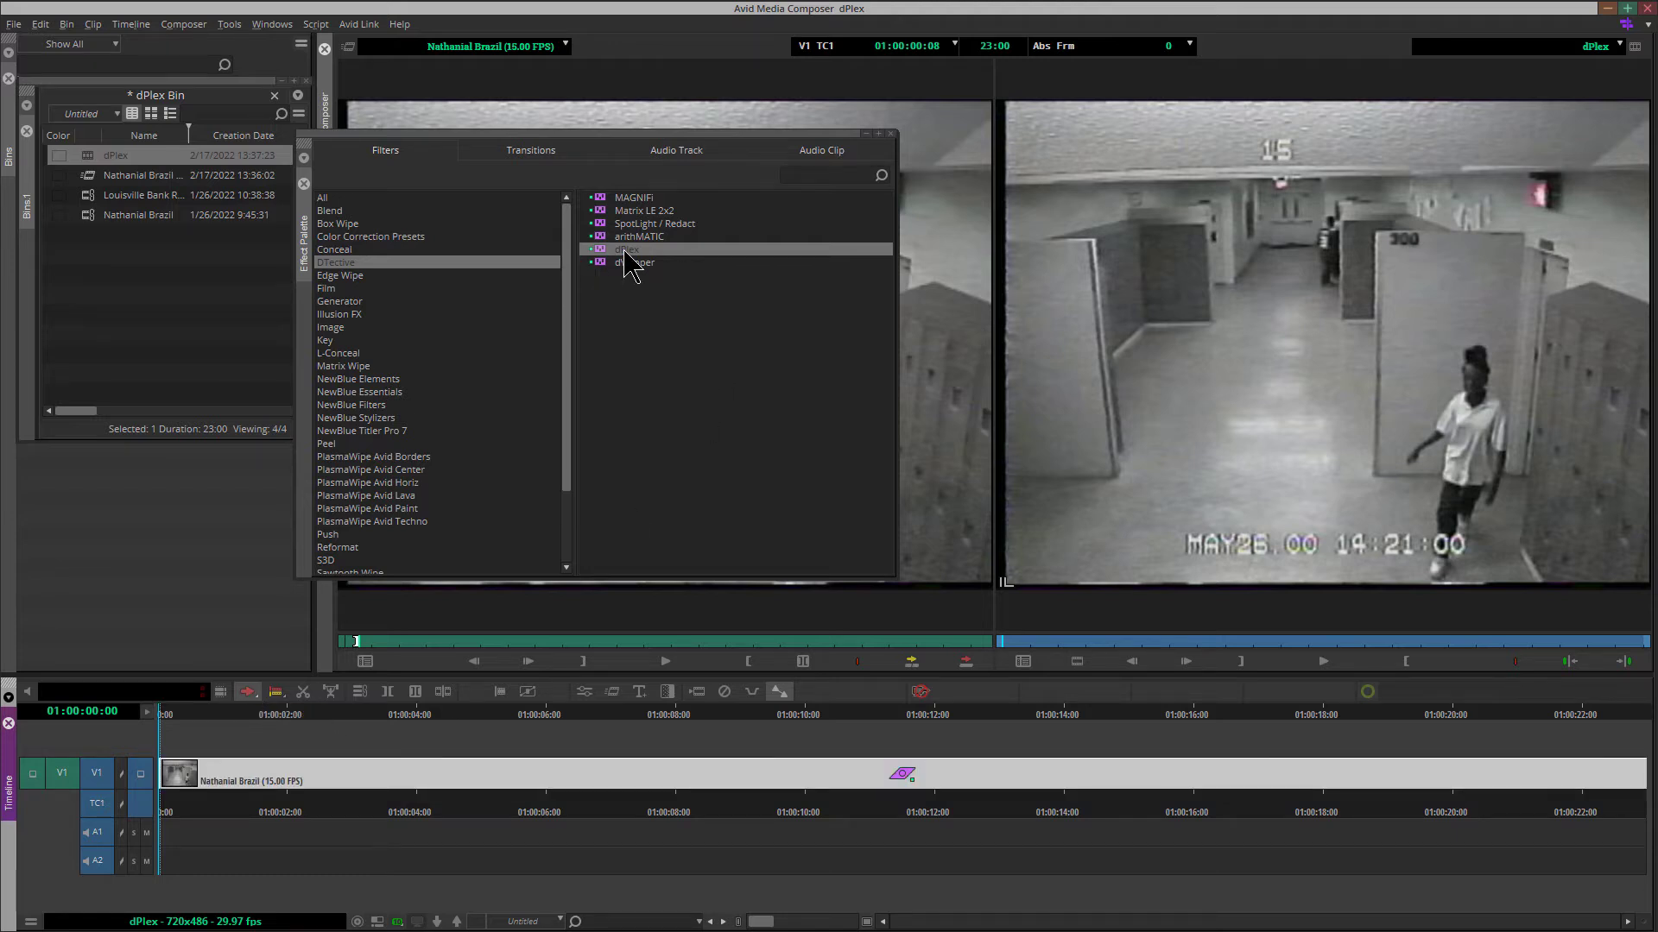
double_click(598, 252)
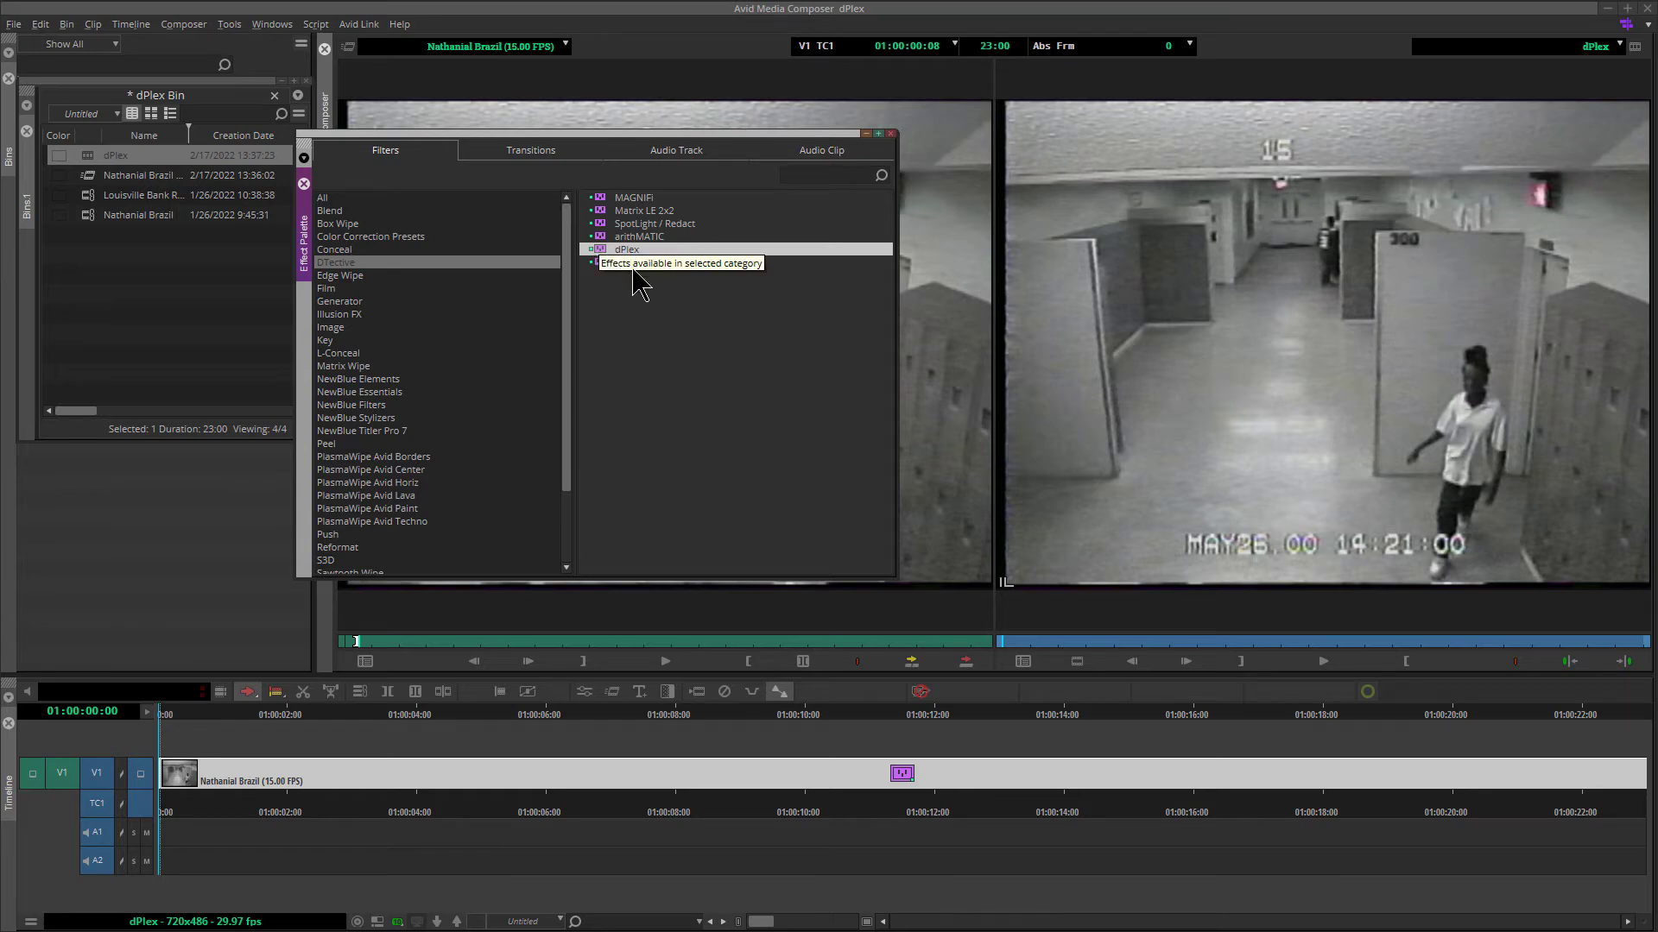
click(247, 693)
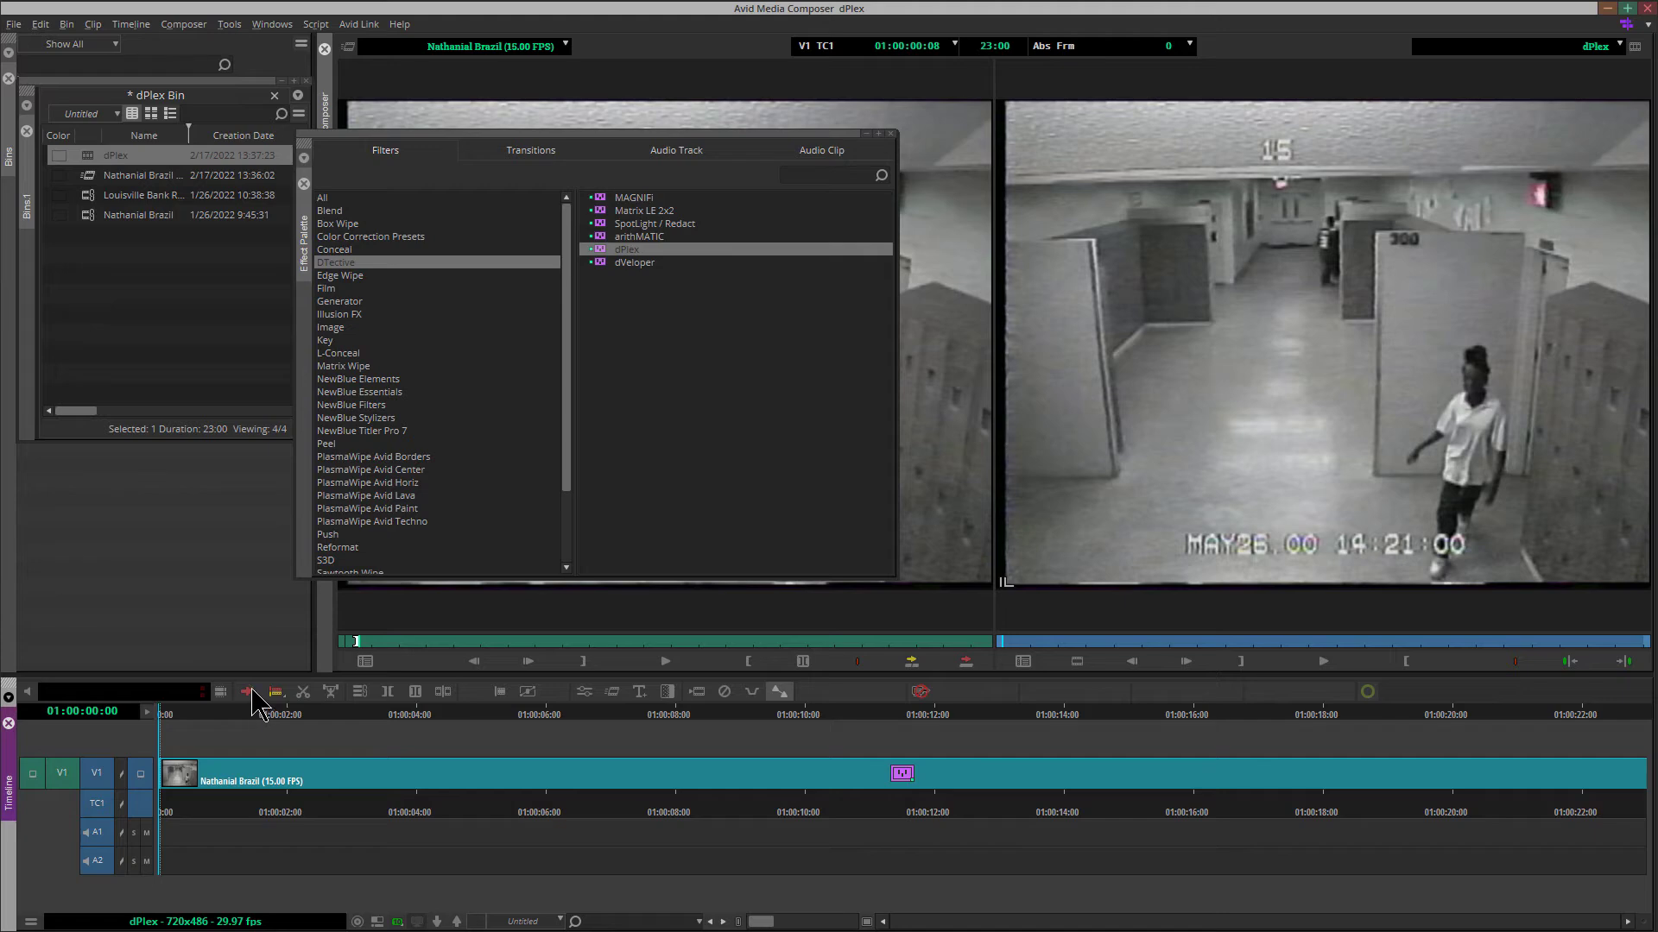
click(891, 136)
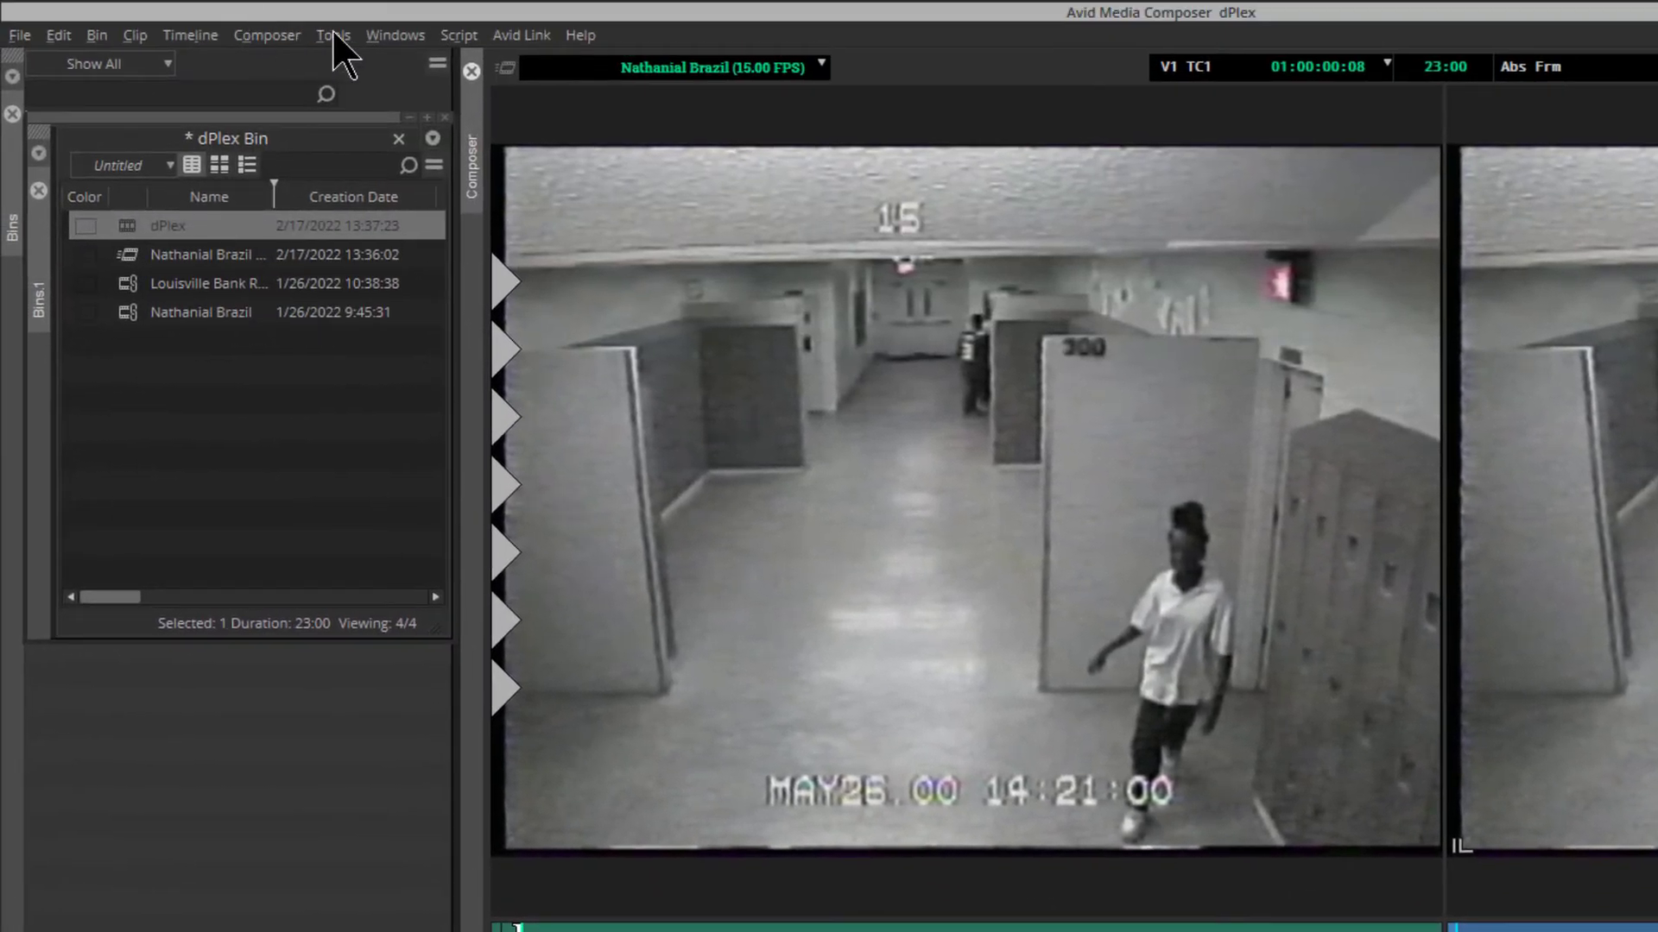
Show the dPlex effect's parameters in the Effect Editor and choose Auto Detect as its mode
click(335, 35)
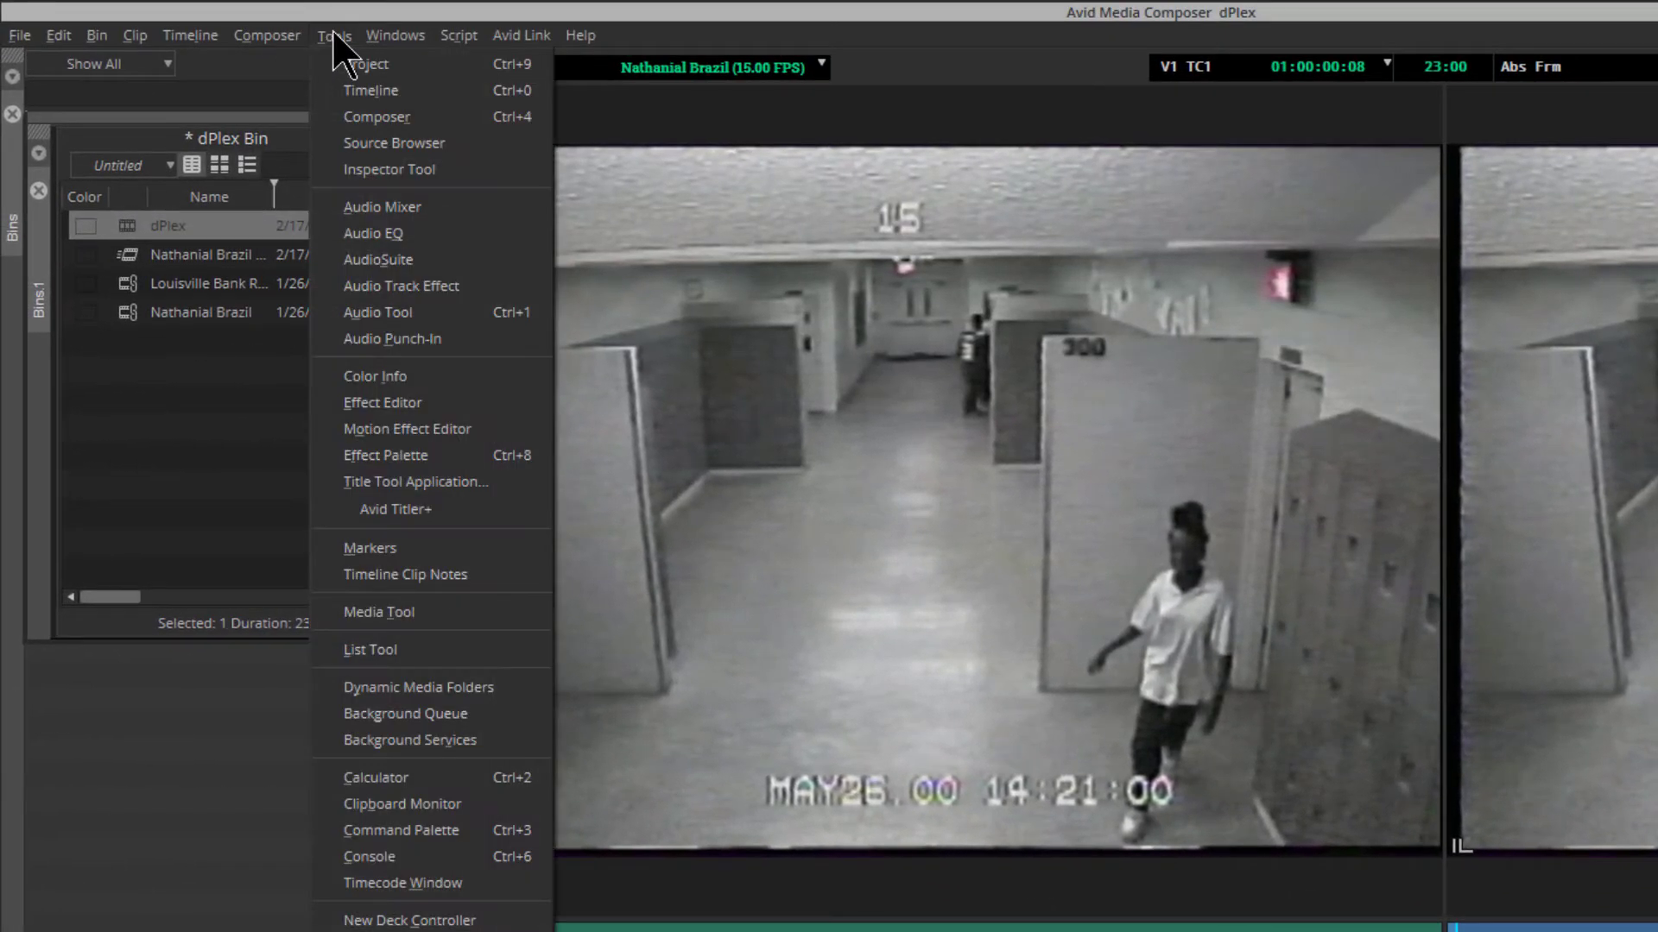
click(500, 402)
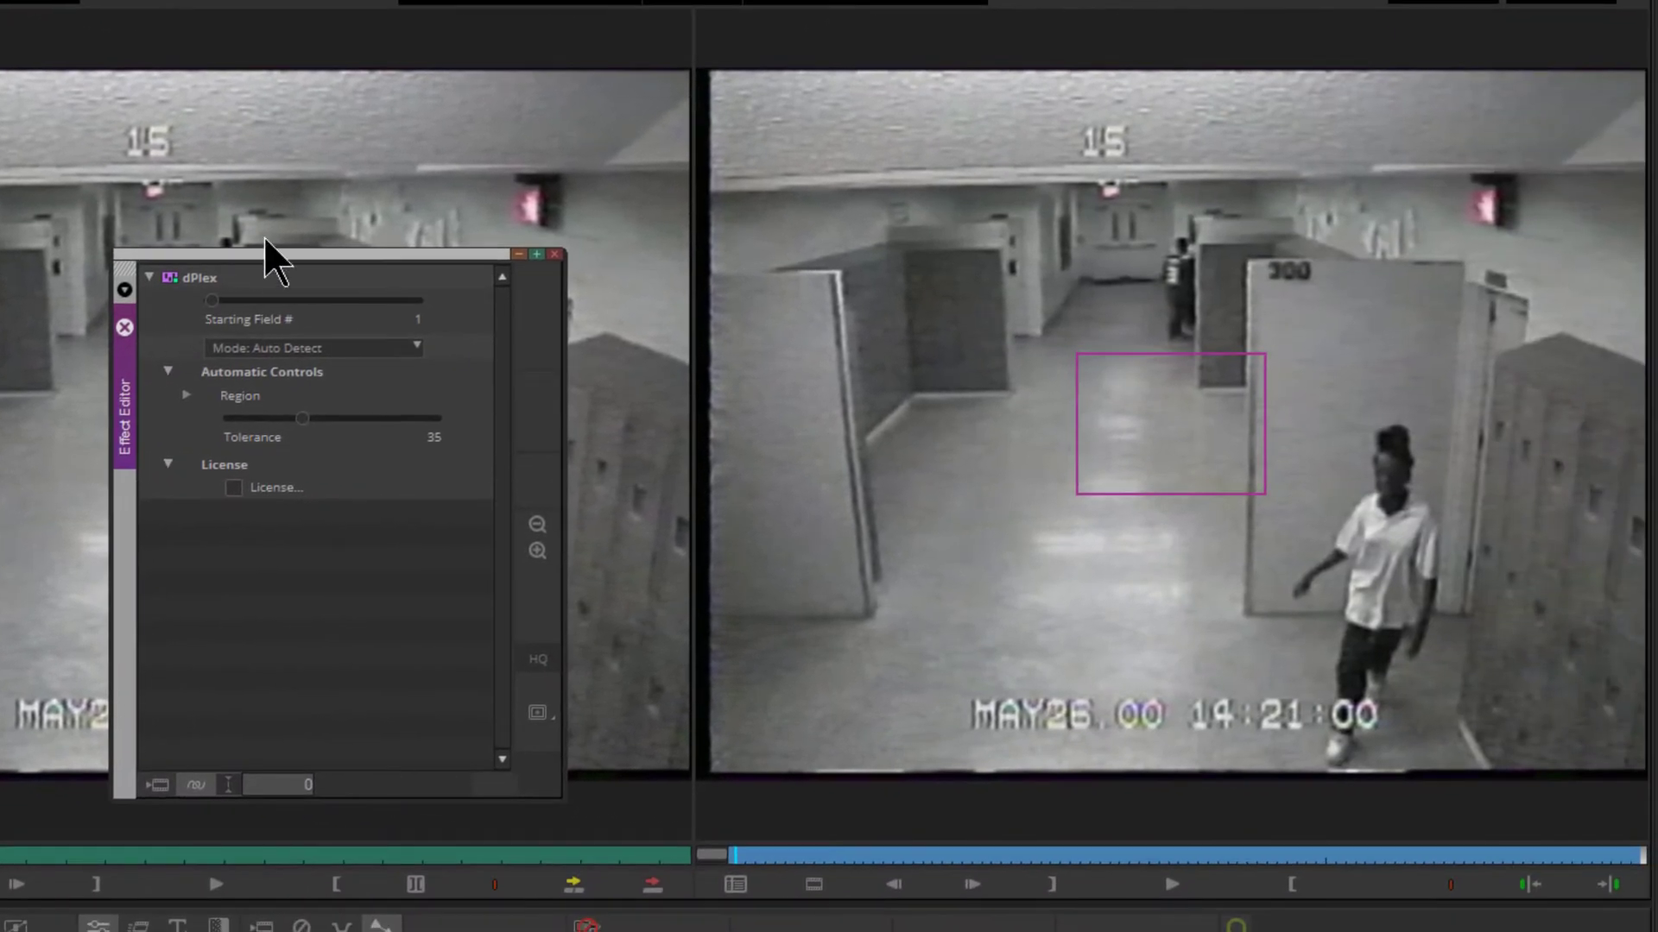
drag(274, 258, 299, 280)
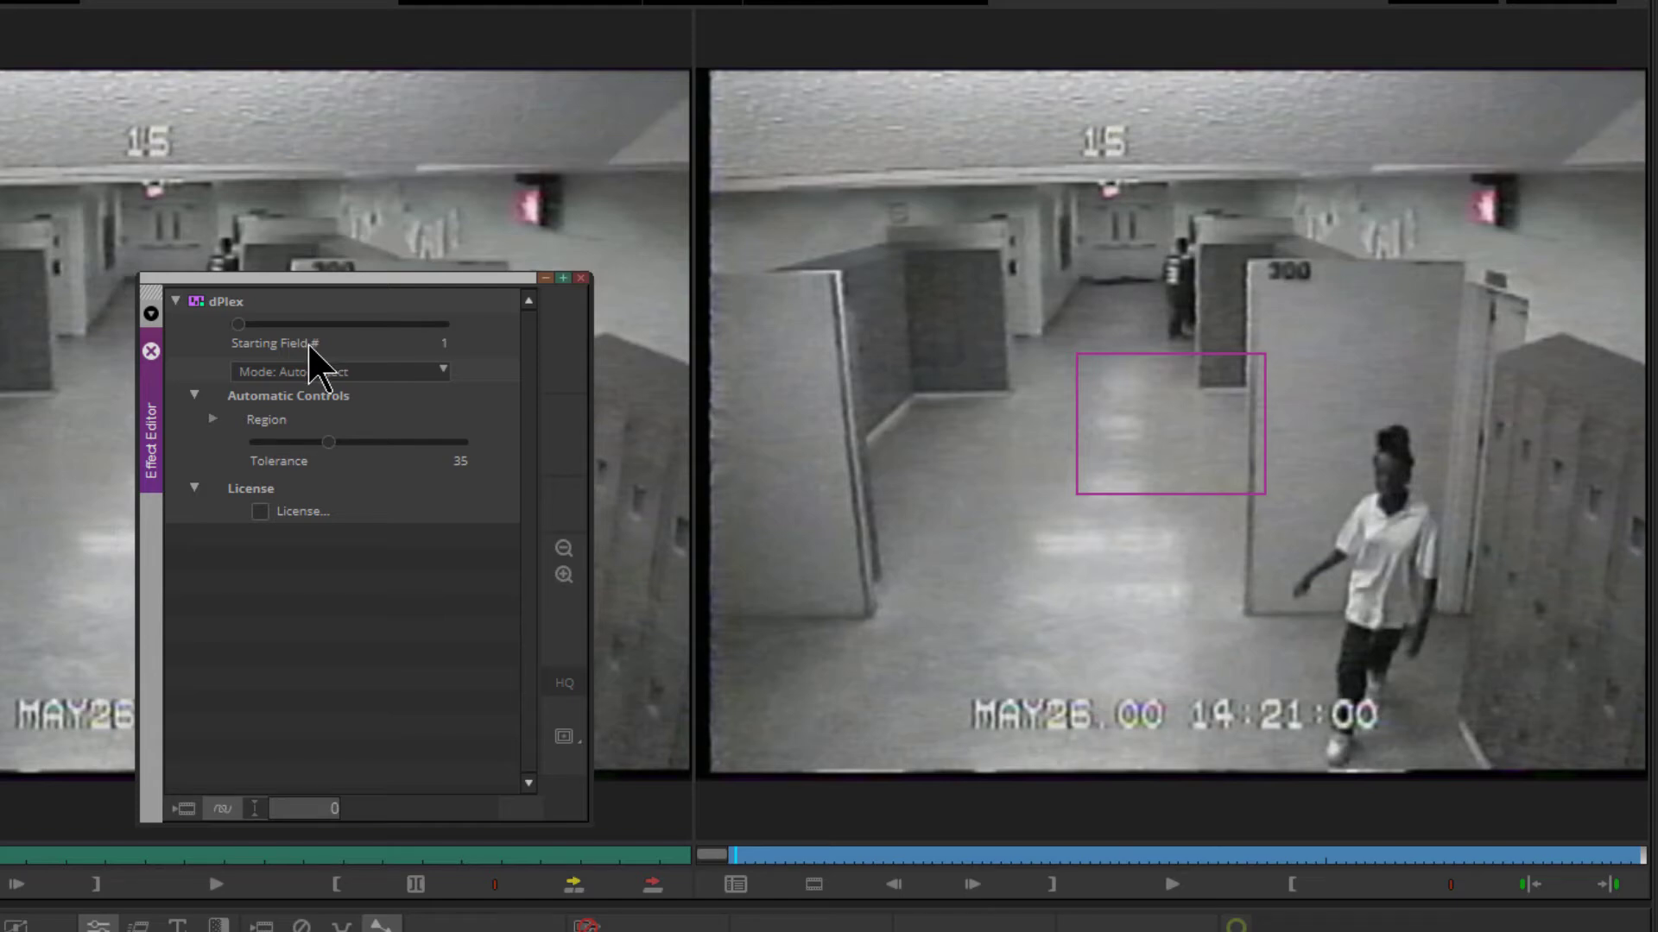
click(389, 377)
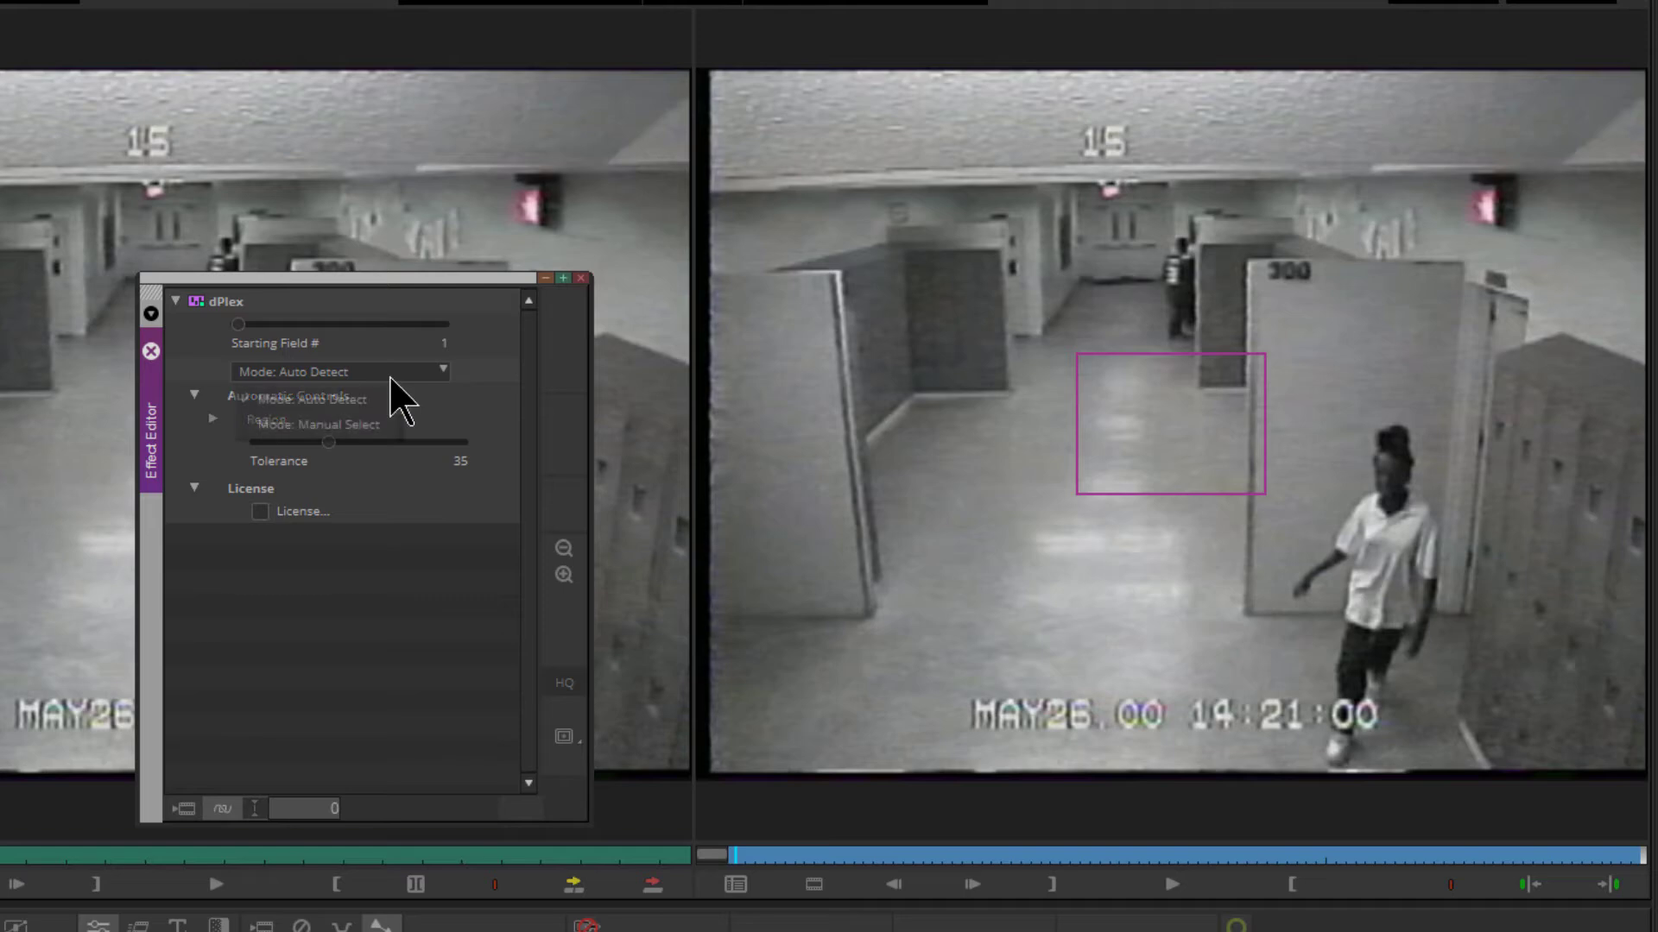
click(341, 403)
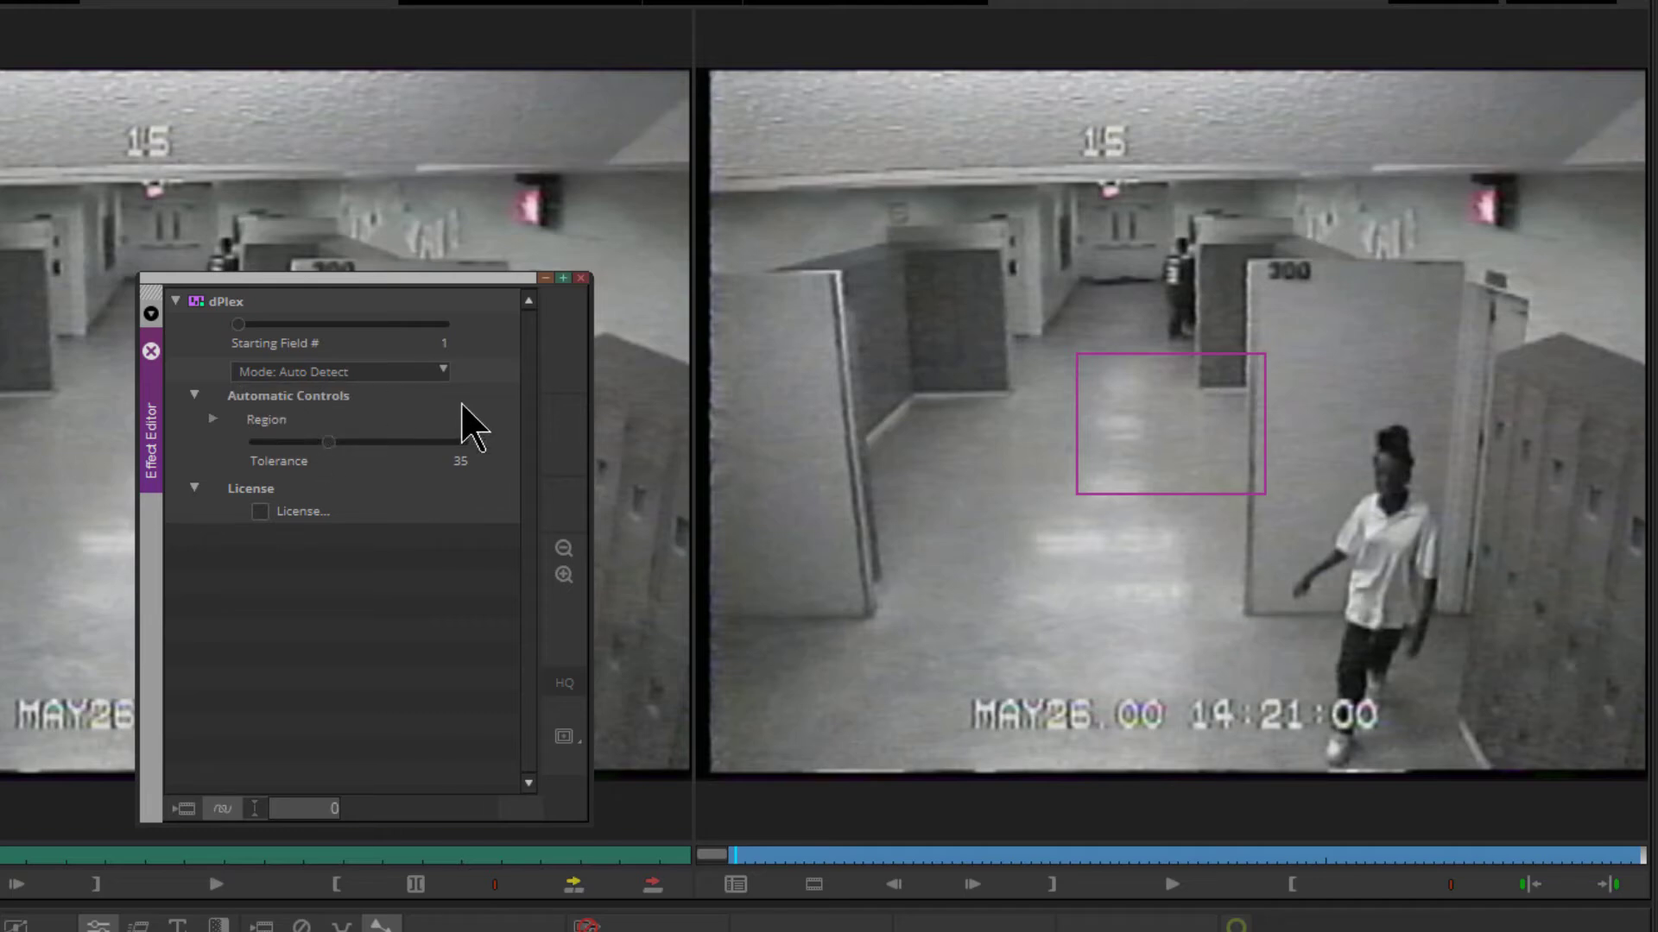
Move the detection region onto the camera number 15 and shrink it to tightly enclose the digits
click(1118, 433)
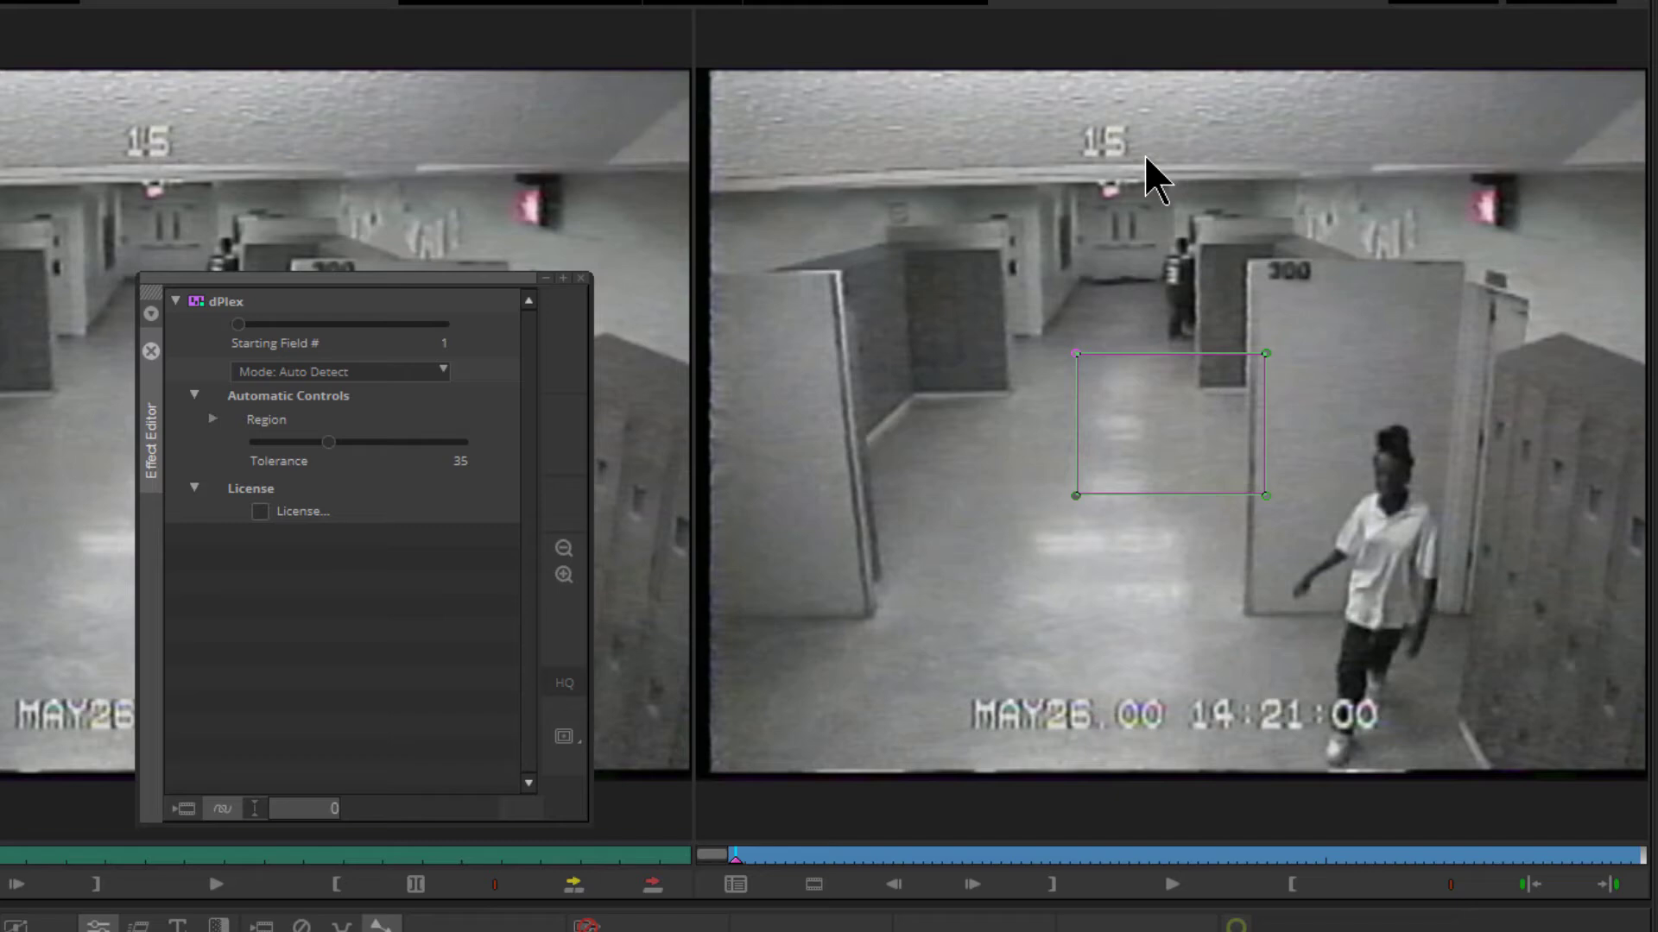
drag(1160, 413, 1145, 156)
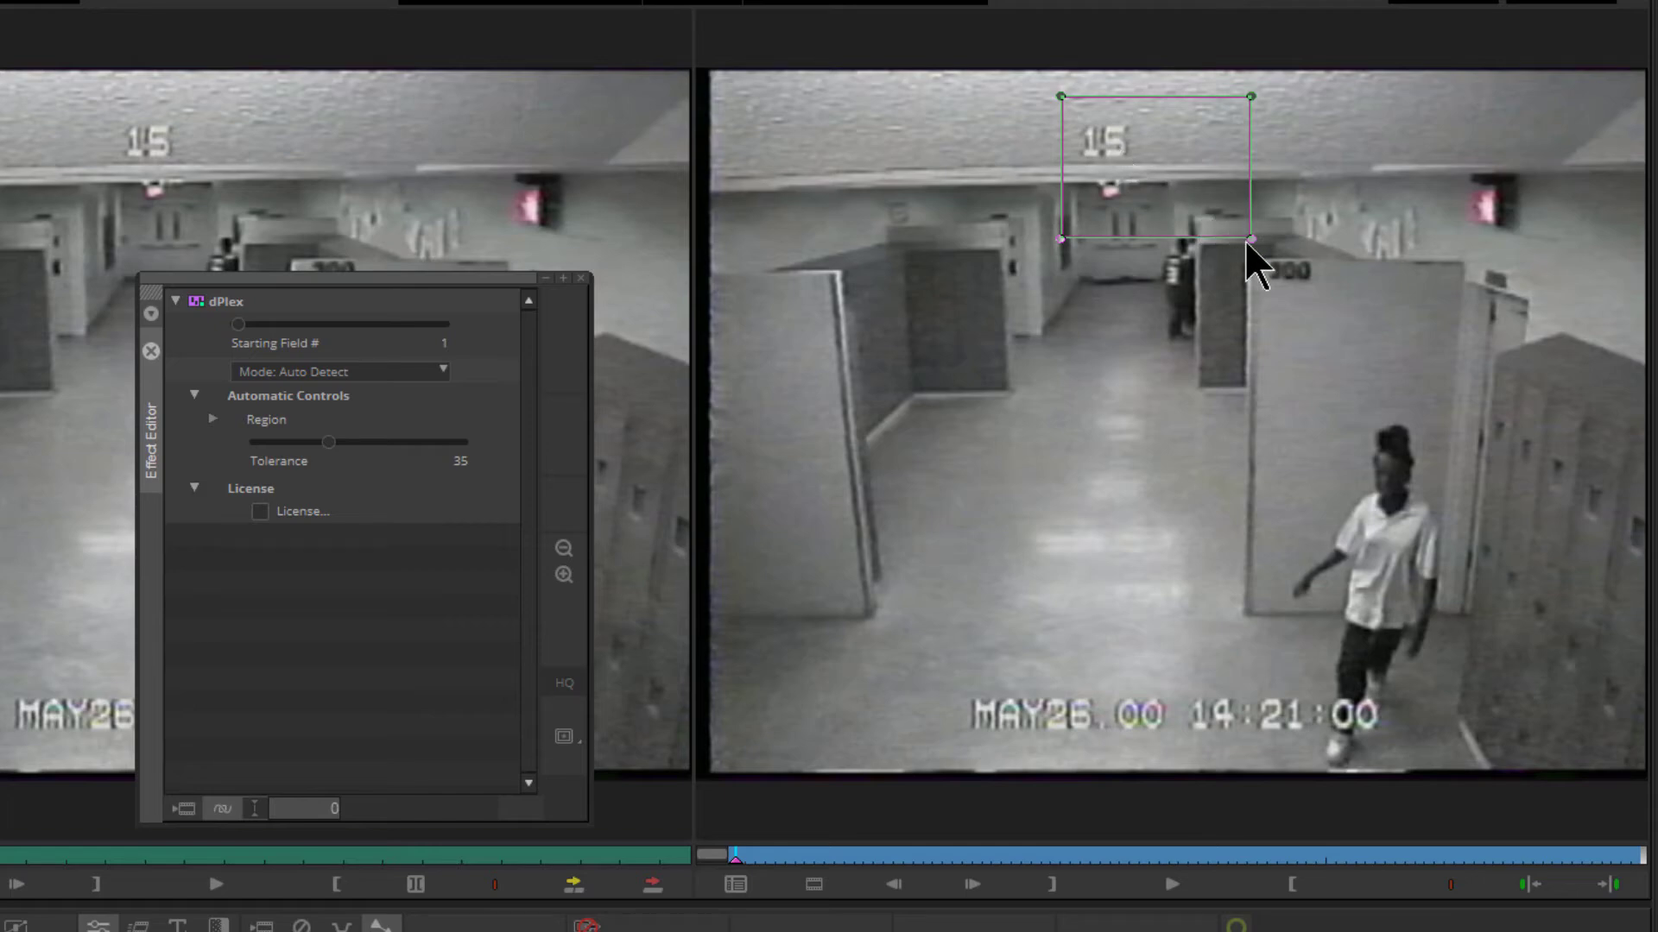
drag(1251, 238, 1141, 167)
drag(1063, 105, 1080, 122)
drag(1140, 167, 1132, 162)
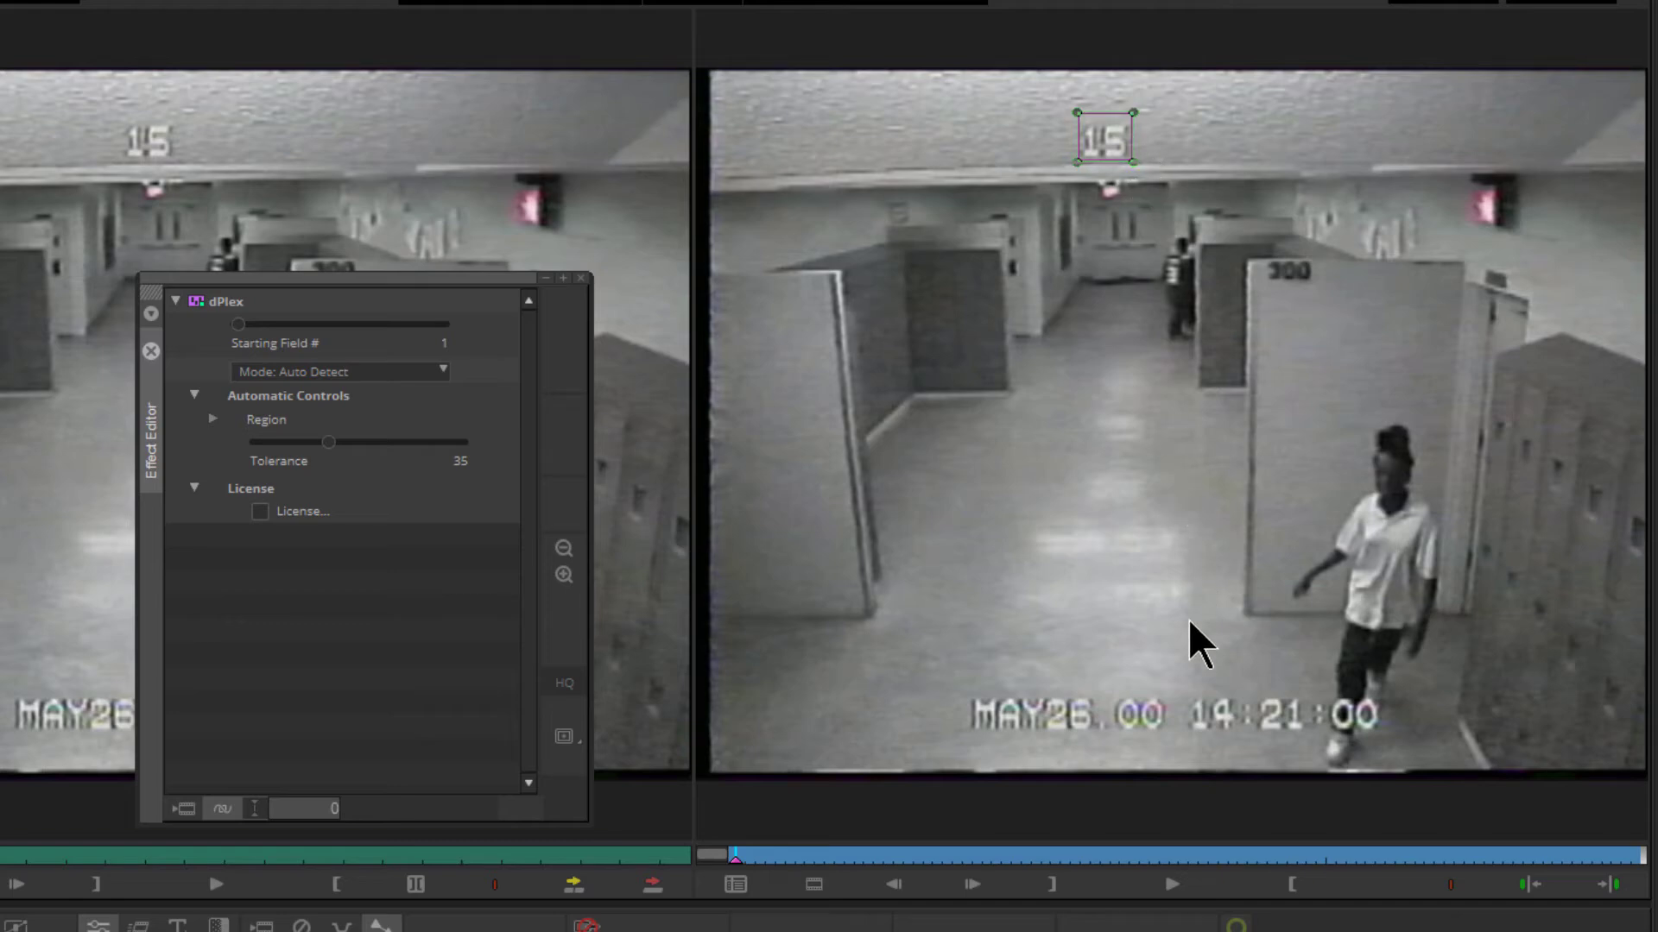
Play the sequence to check which camera views the automatic detection keeps, and return to its start
click(1159, 886)
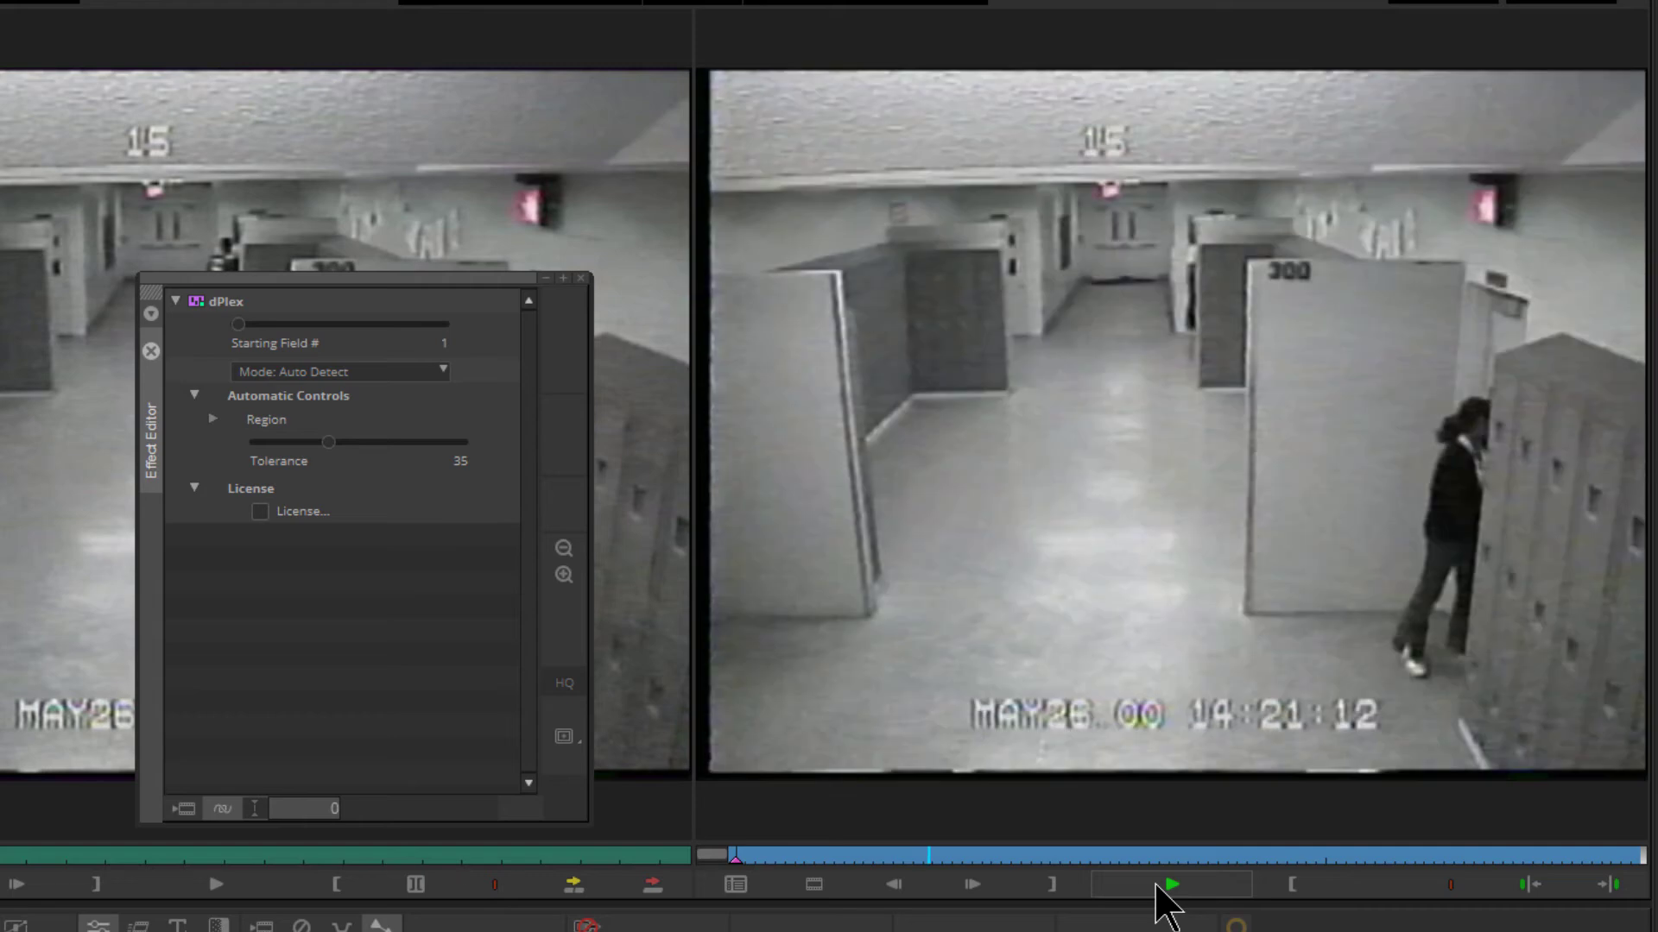
click(1159, 886)
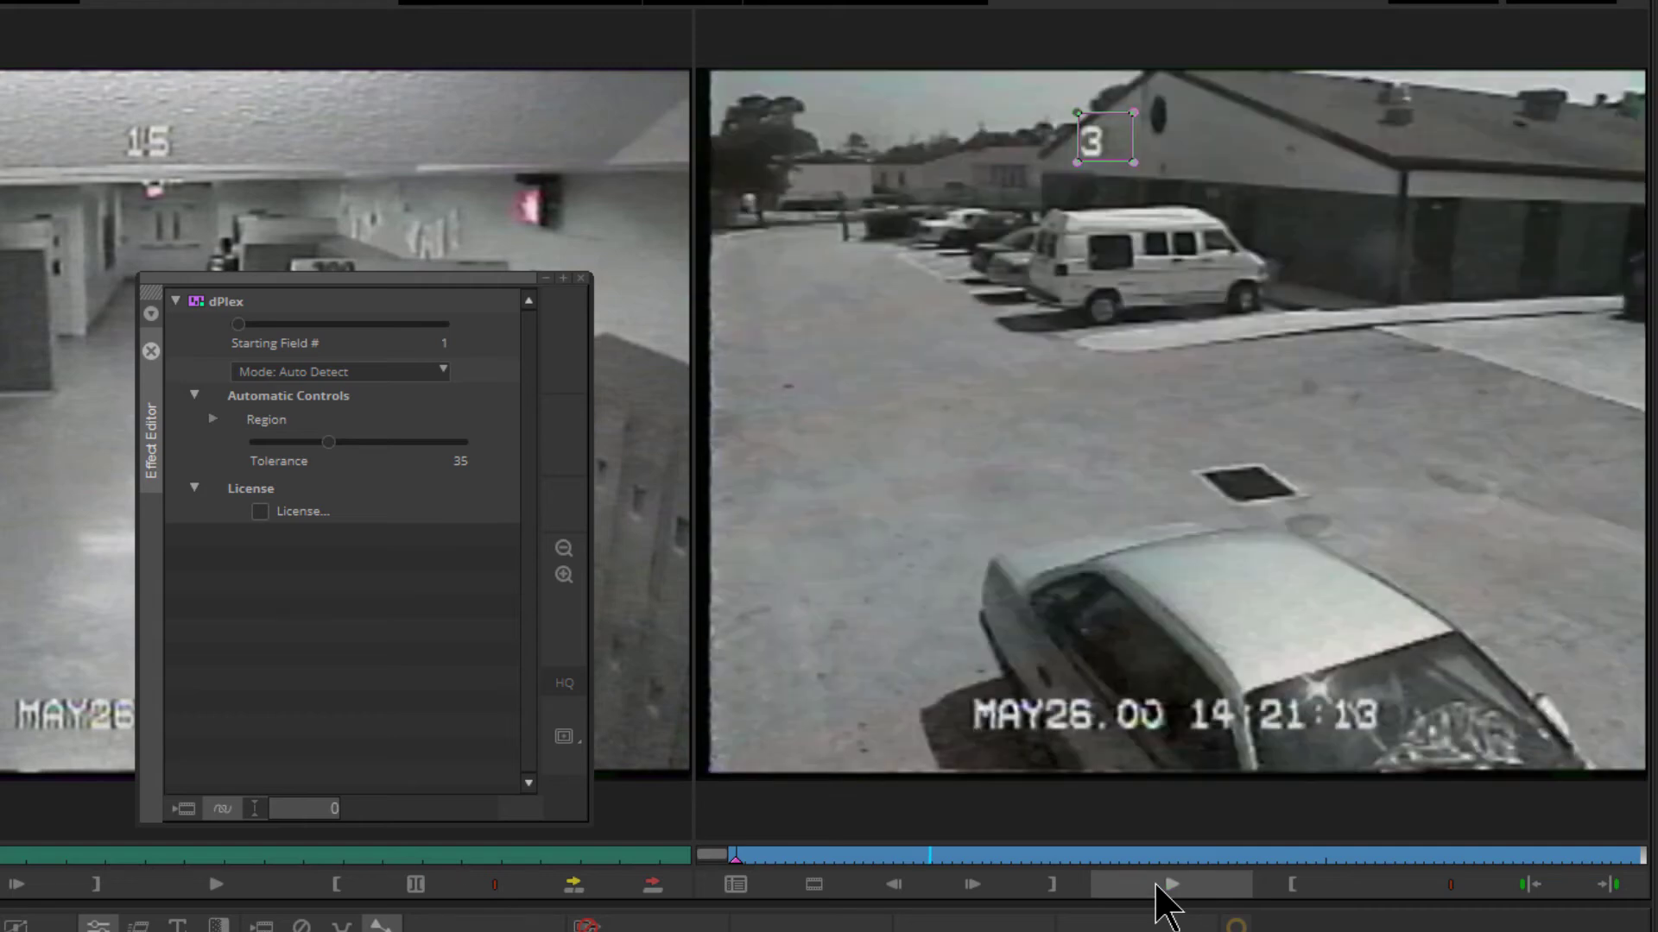
key(Home)
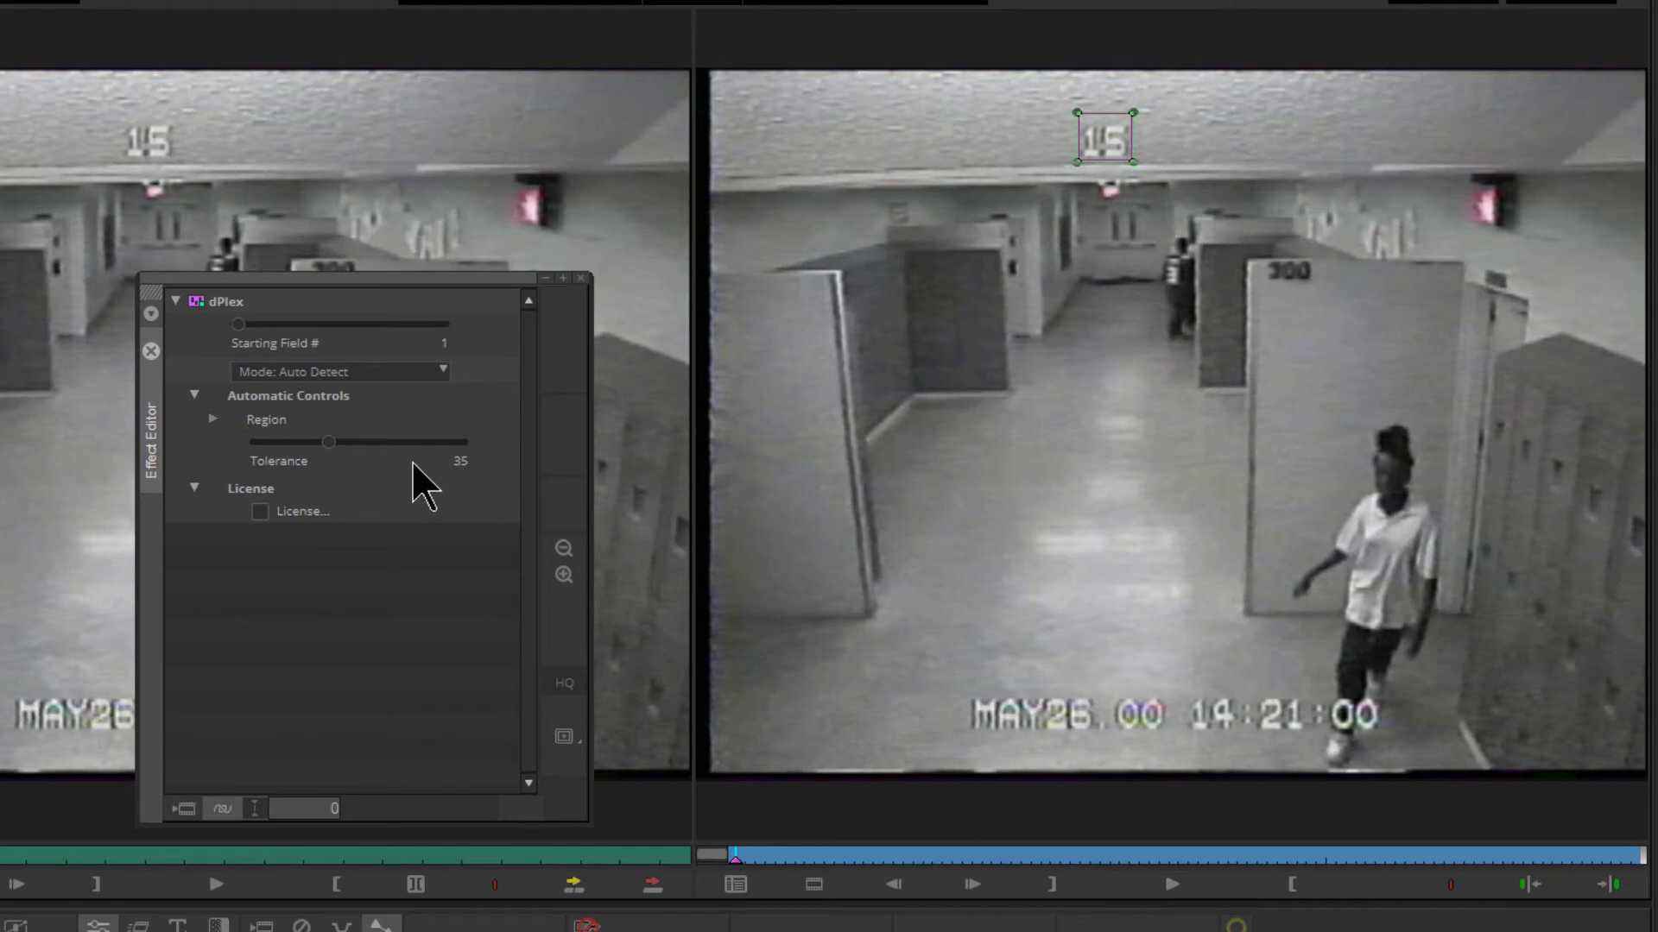
Set the dPlex Tolerance to 15 and check the camera 15 playback before closing the Effect Editor
click(332, 444)
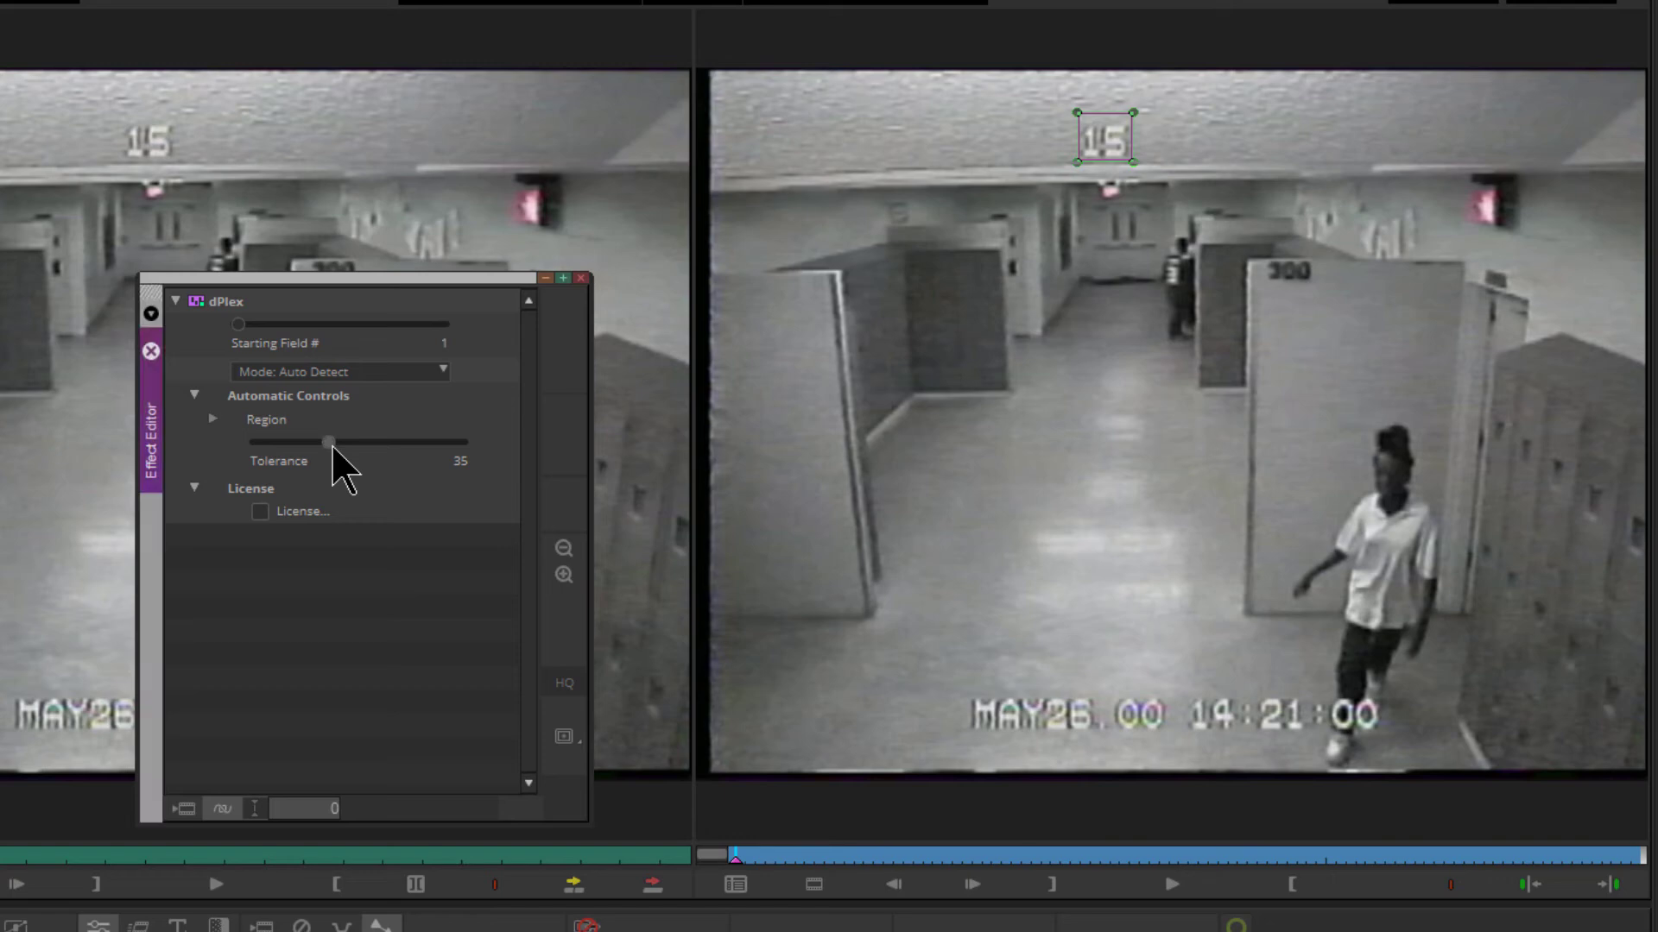
mouse_move(333, 445)
mouse_down()
mouse_move(297, 444)
mouse_move(316, 445)
mouse_up()
drag(316, 445, 305, 449)
click(1143, 885)
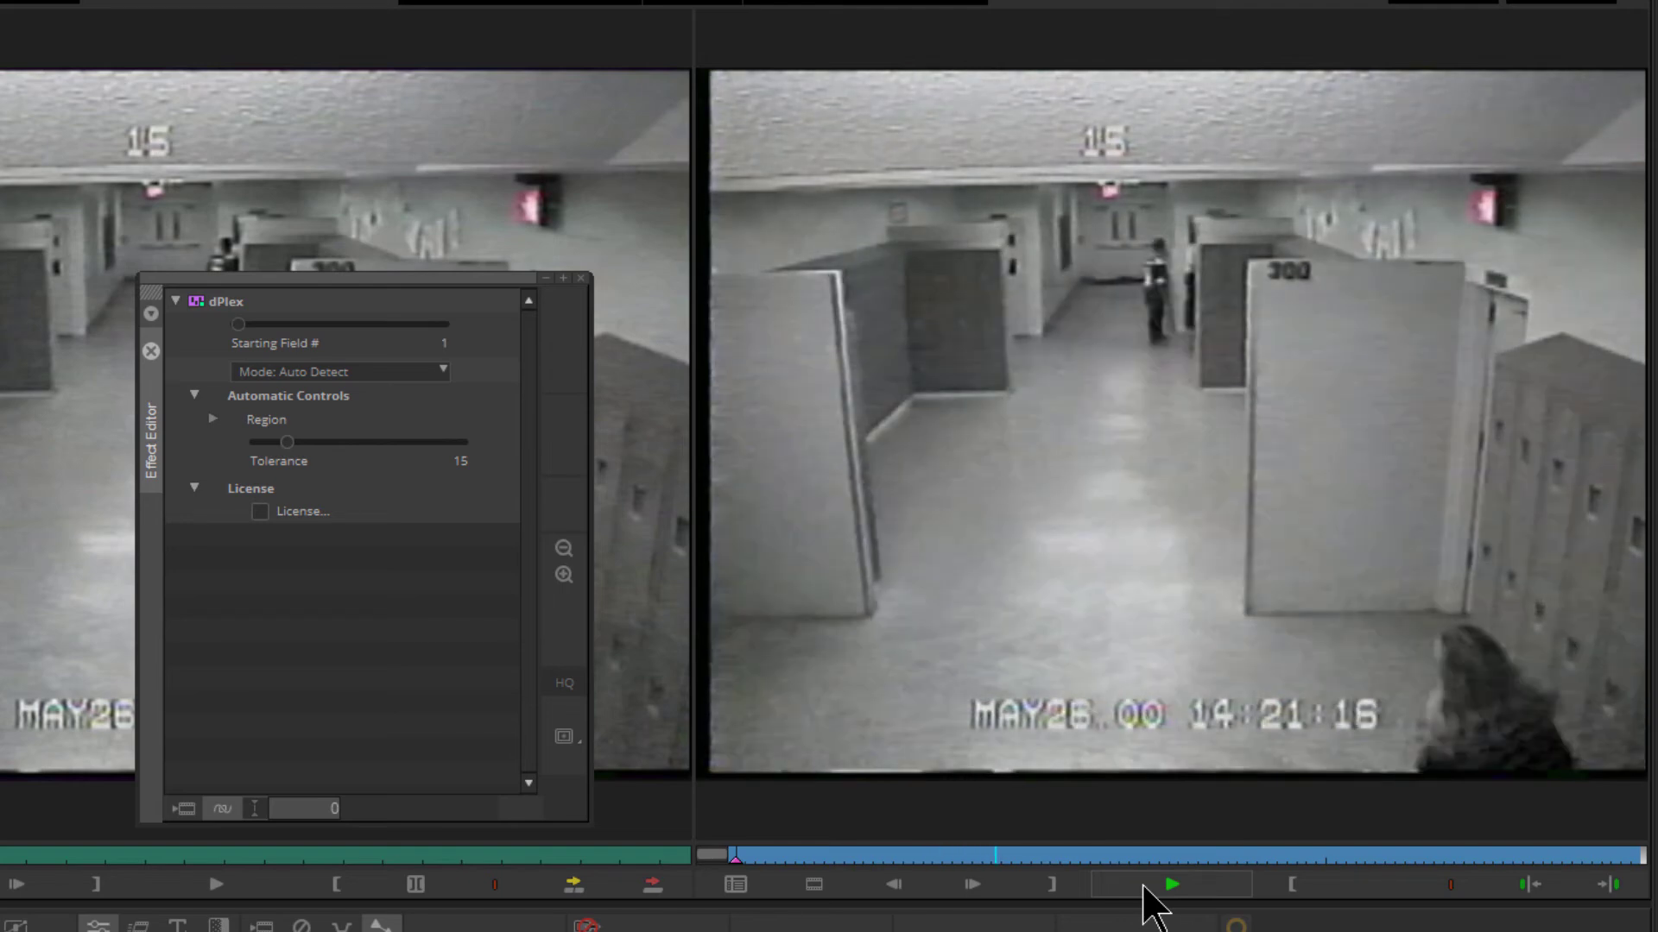
click(1145, 886)
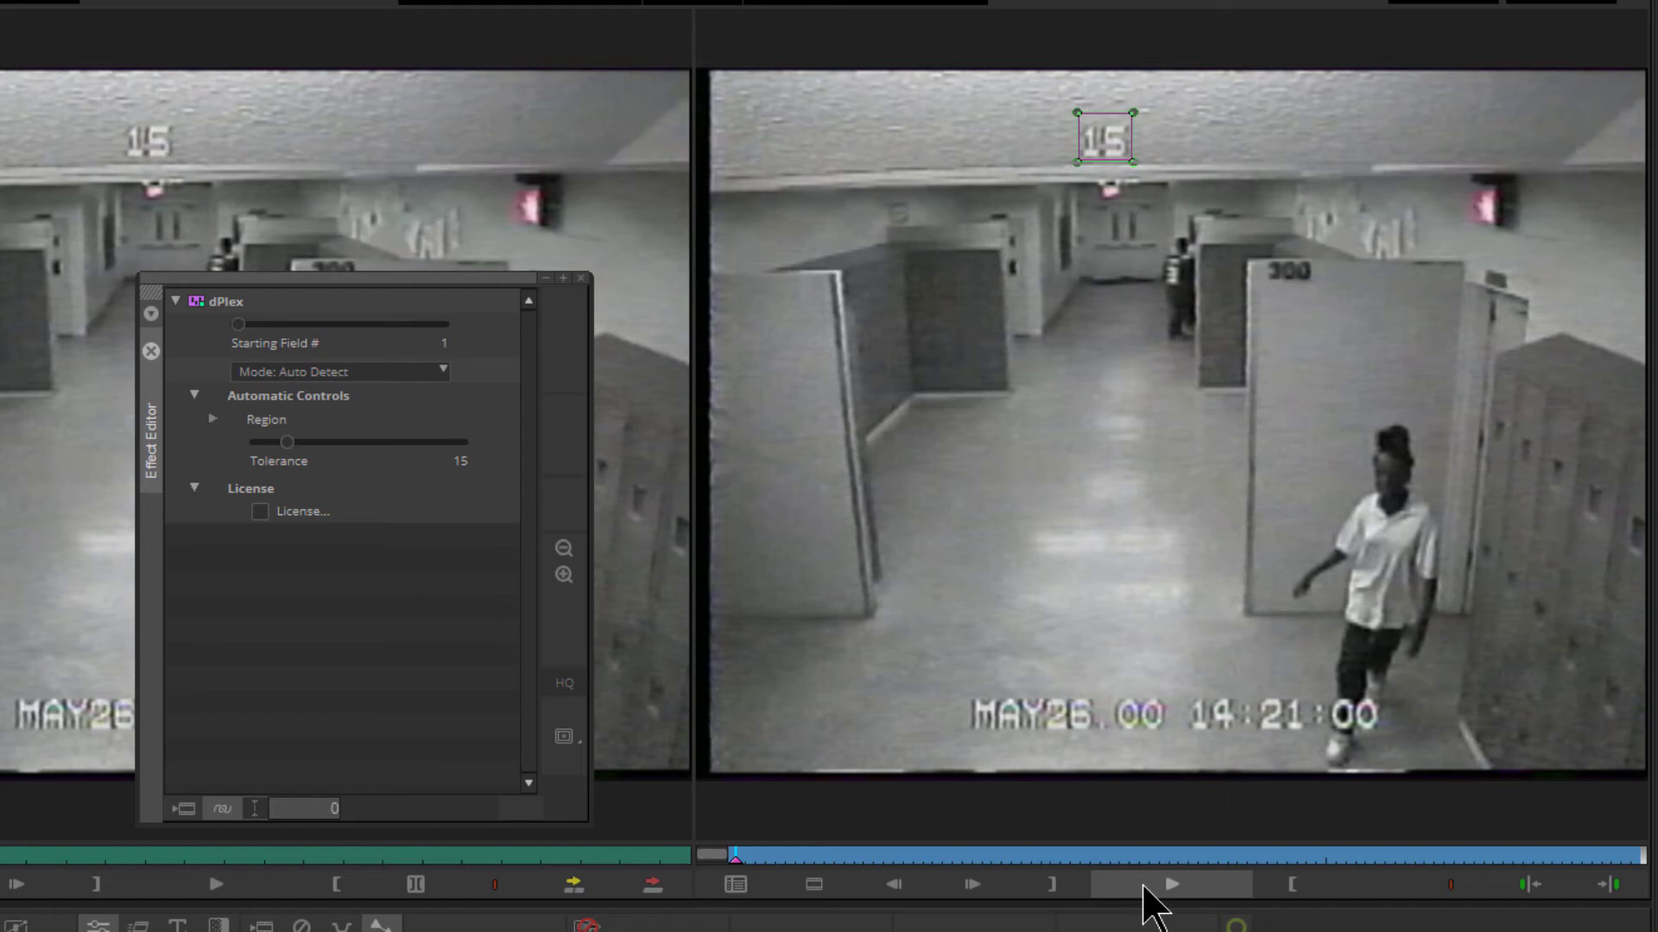
click(581, 279)
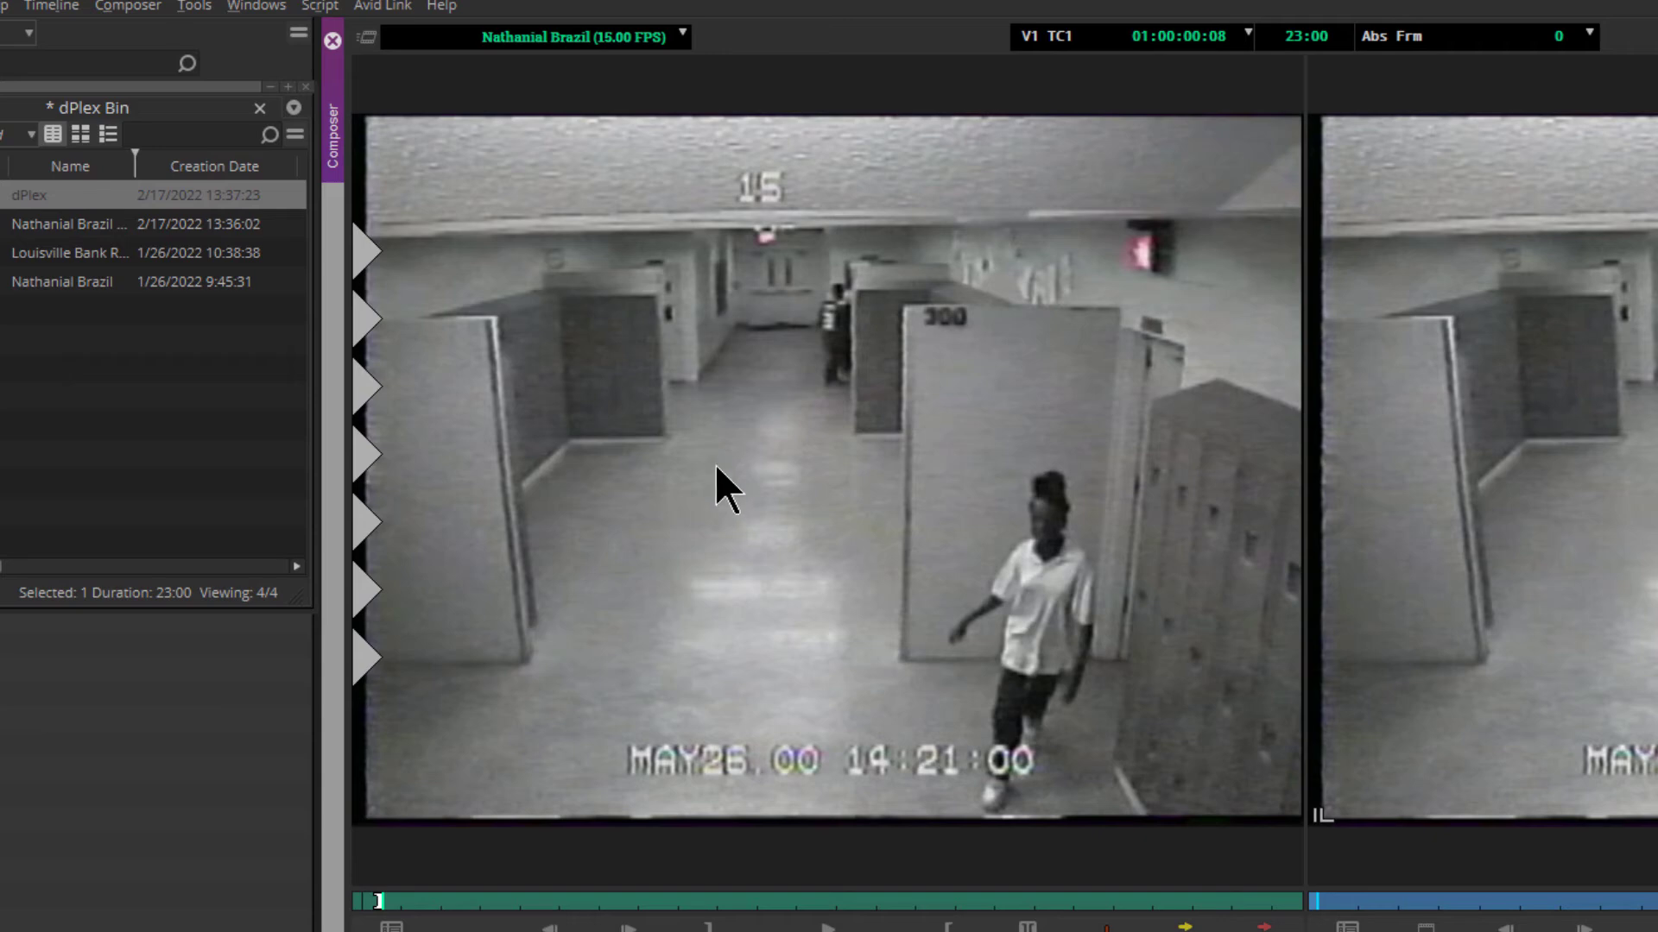
Advance frame by frame through the 15.00 FPS source clip to examine the order and timing in which the camera views repeat
click(715, 475)
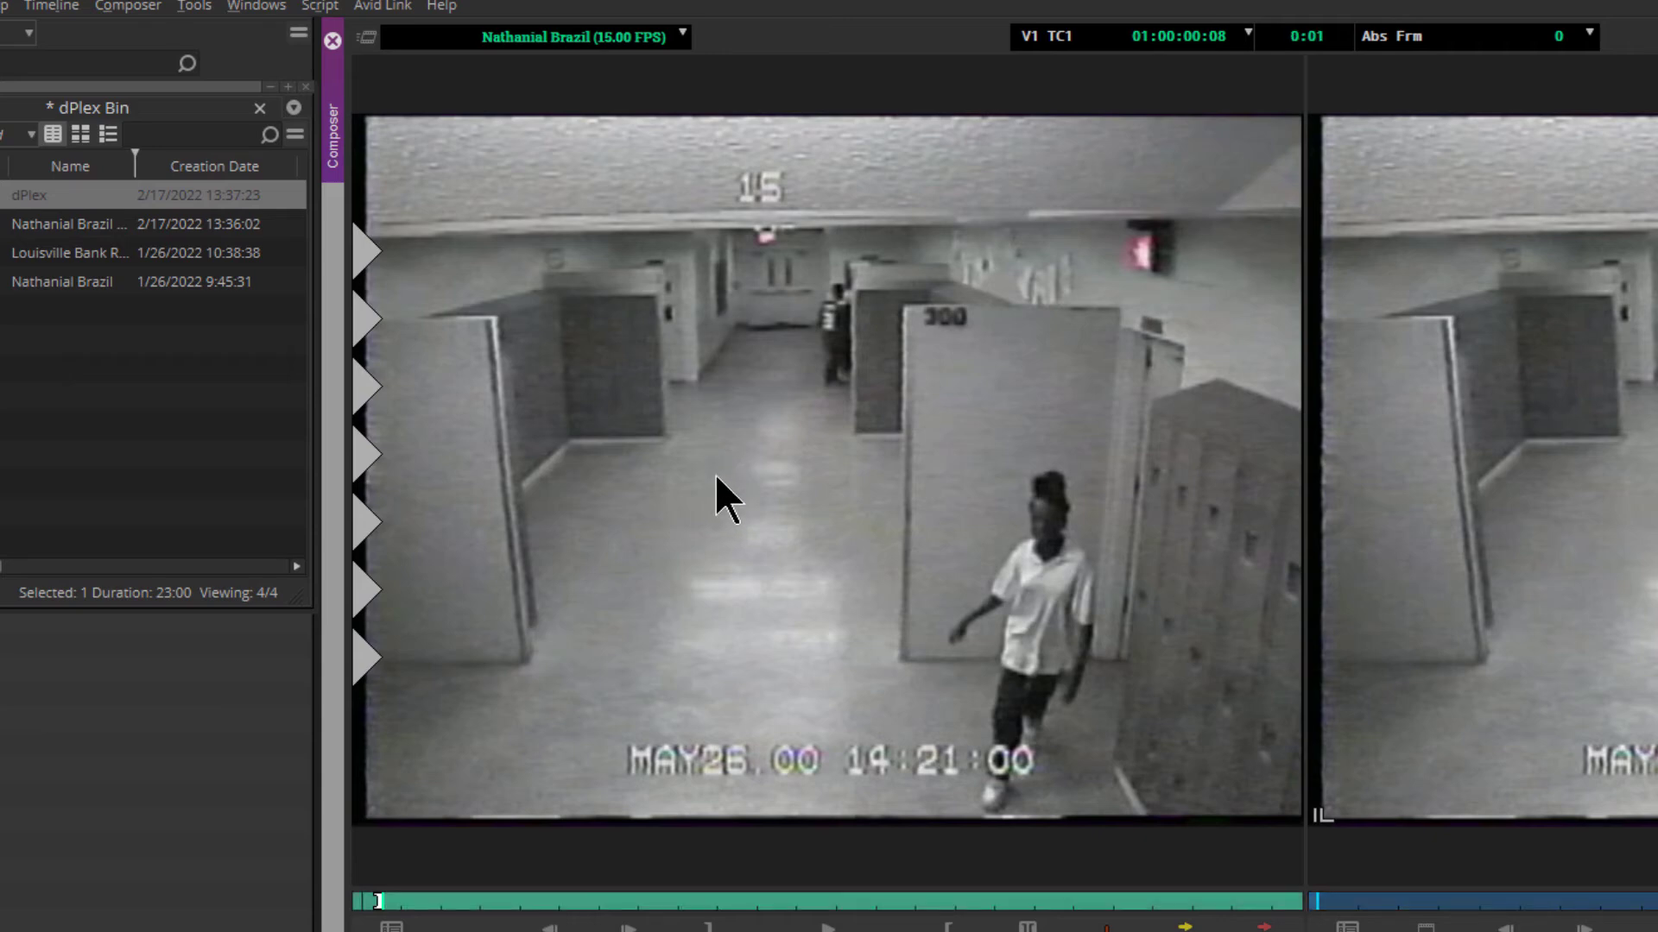
key(Right)
key(Right)
key(Right)
key(Right)
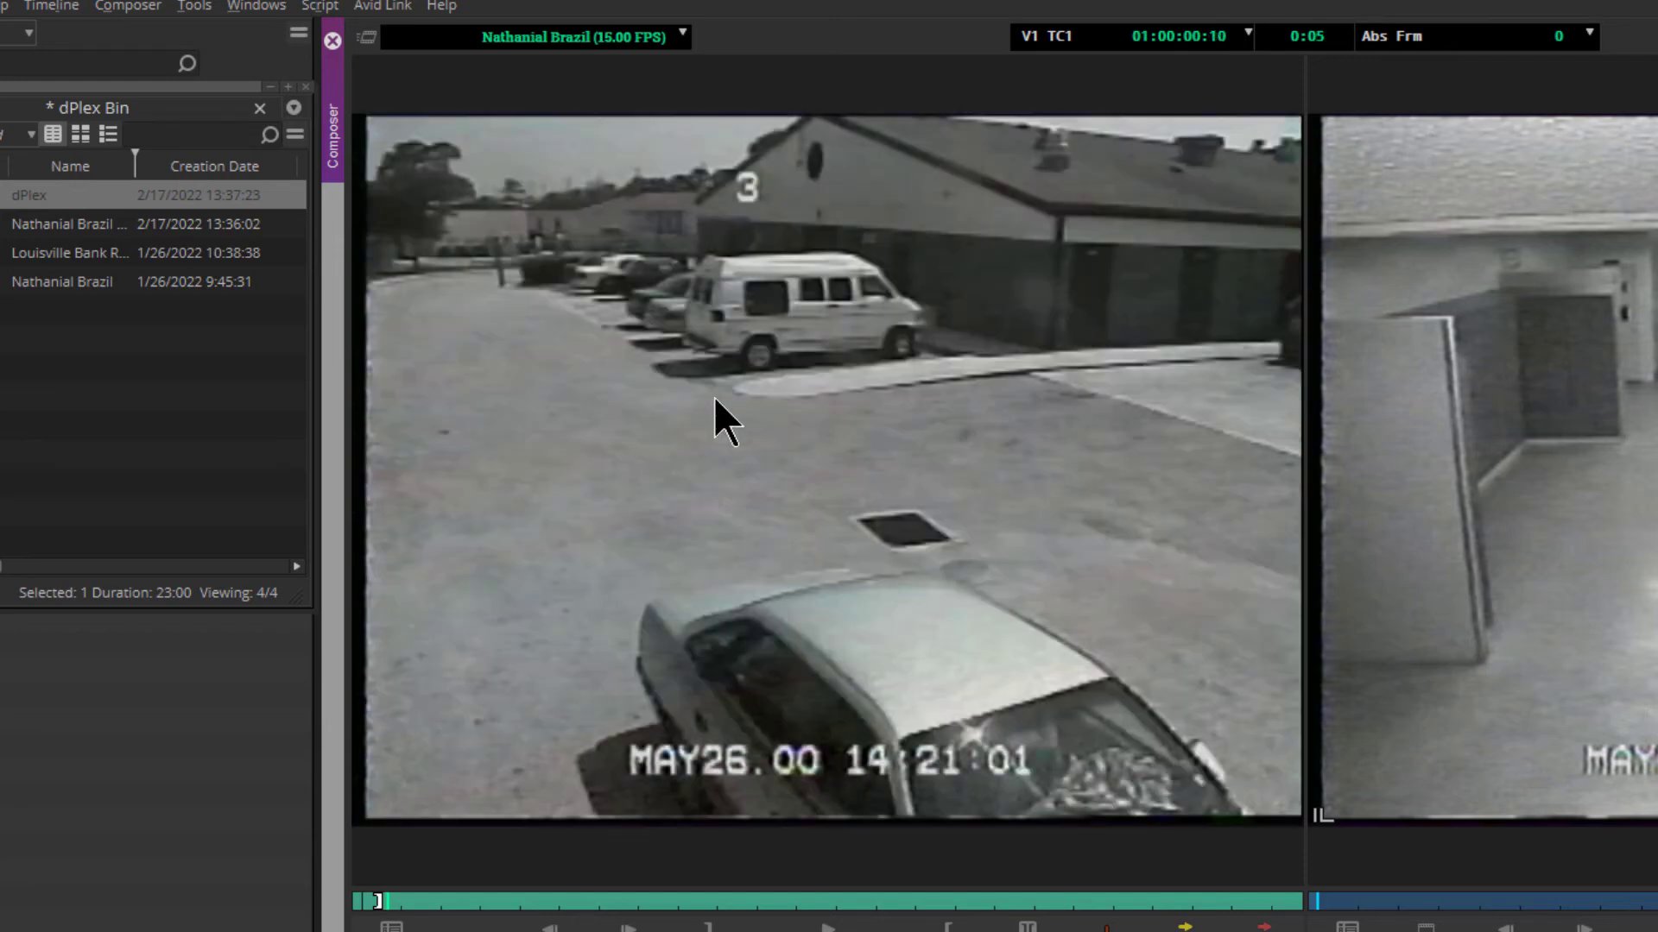
key(Right)
key(Right)
key(Right)
key(Right)
key(Right)
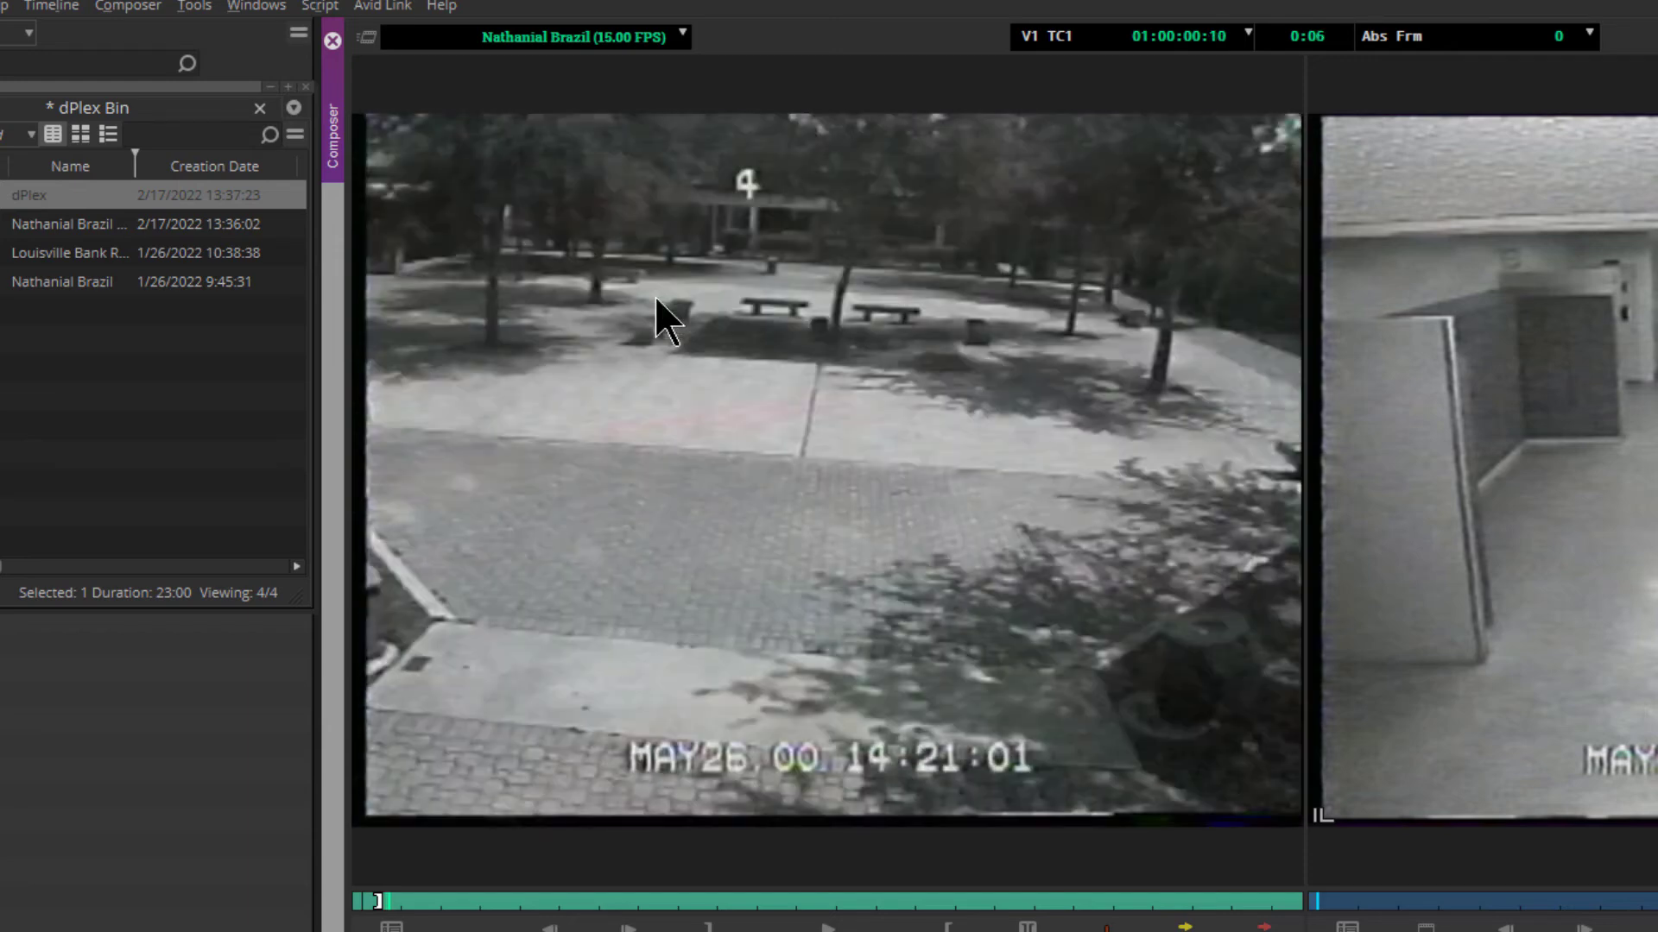
key(Right)
key(Right)
key(Right)
key(Right)
key(Right)
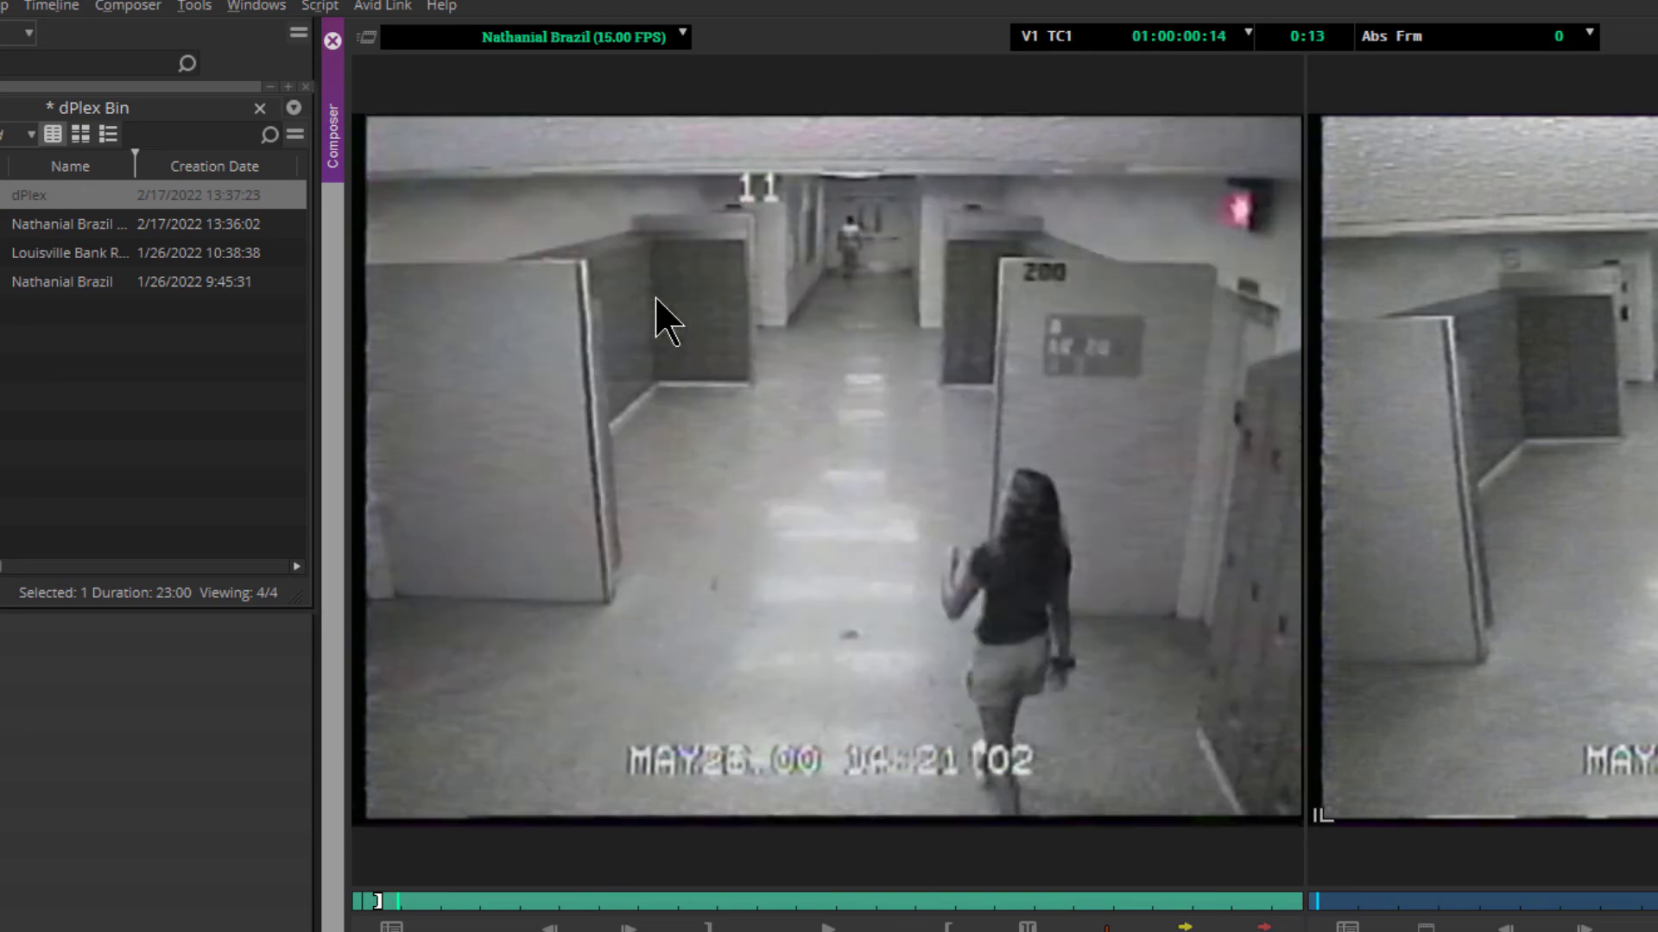
key(Right)
key(Right)
key(Right)
key(Right)
key(Right)
key(Right)
key(Right)
key(Right)
key(Right)
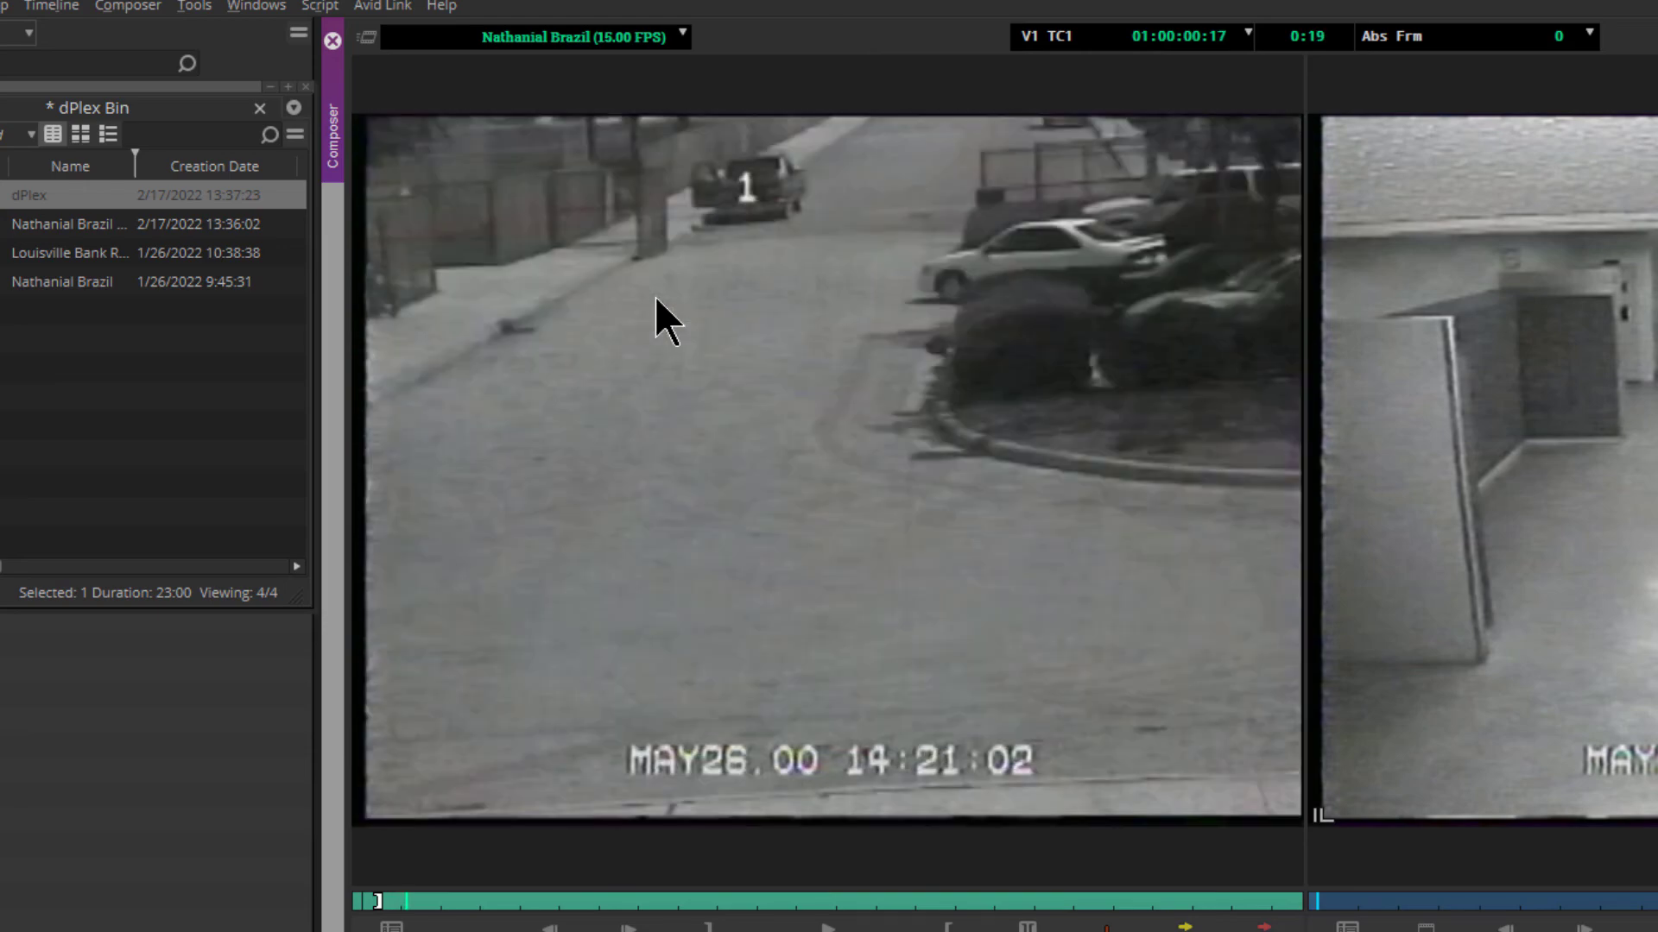
key(Right)
key(Right)
key(Right)
key(Right)
key(Right)
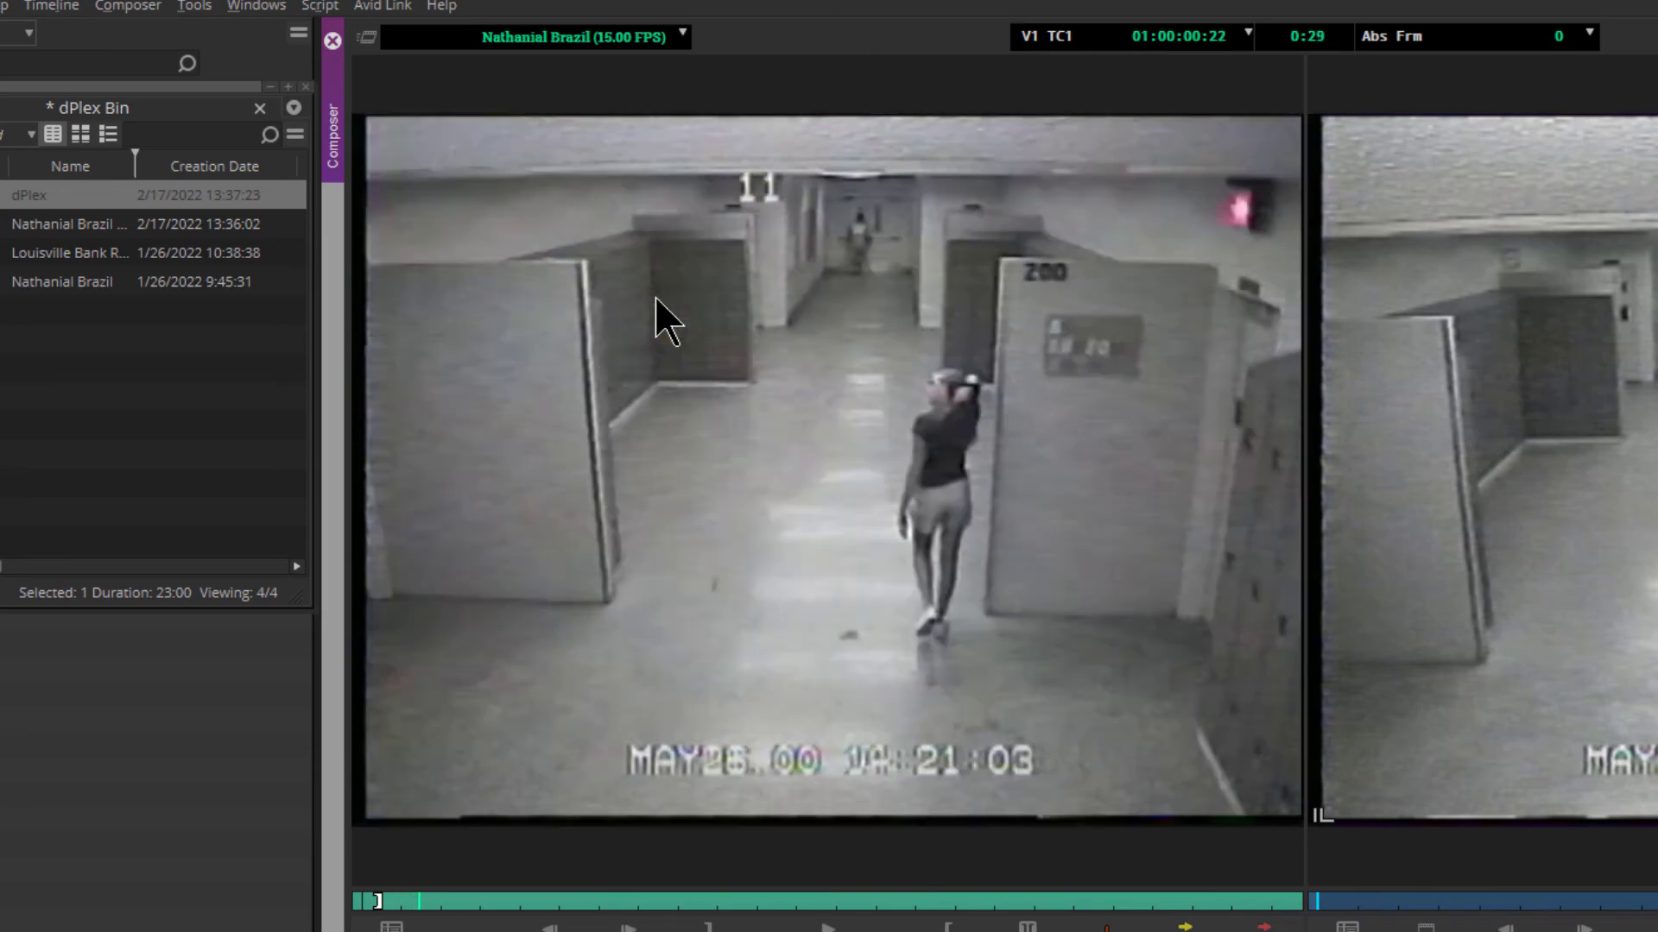
key(Right)
key(Right)
key(Right)
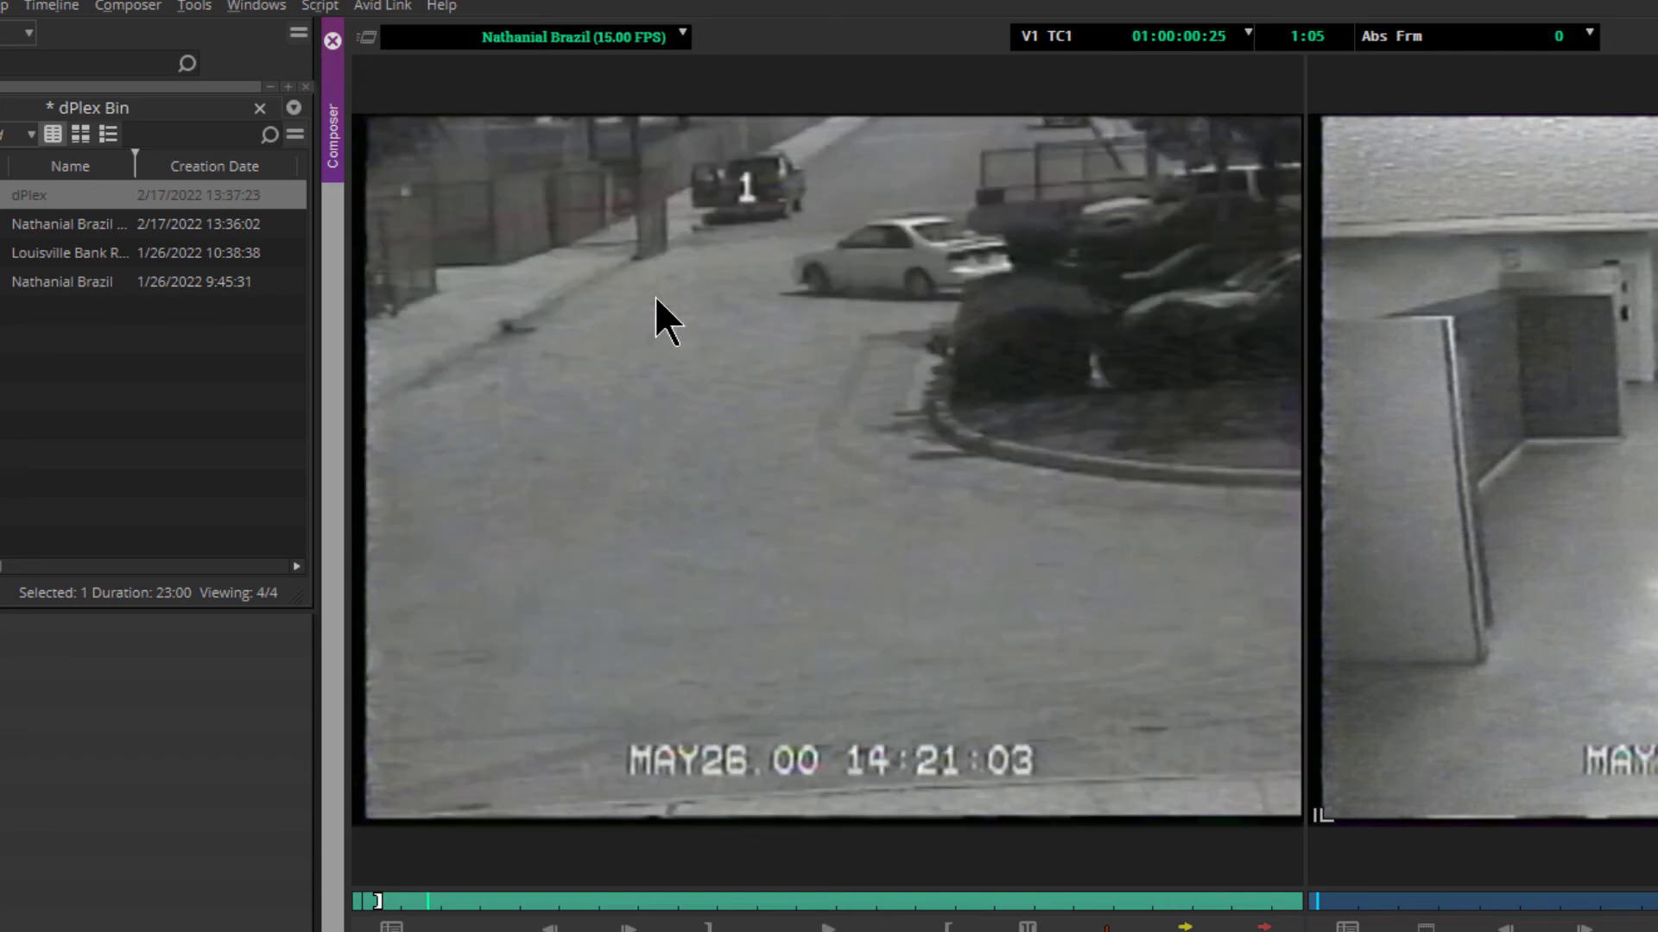
key(Right)
key(Right)
key(Right)
key(Right)
key(Right)
key(Right)
key(Right)
key(Right)
key(Right)
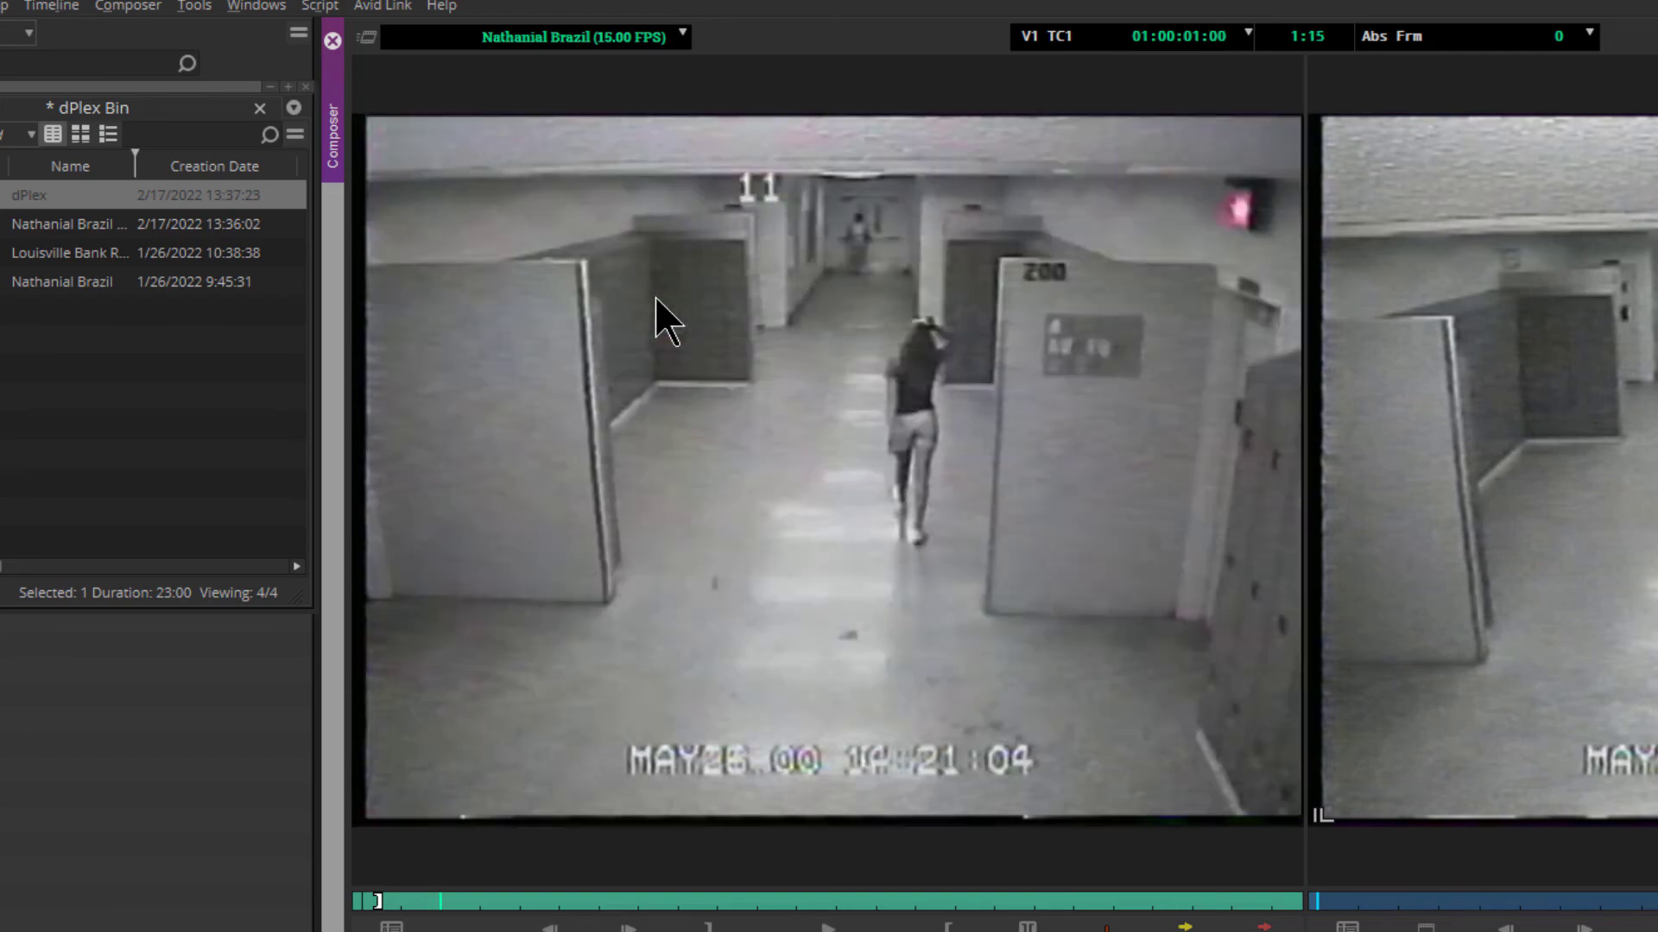
key(Right)
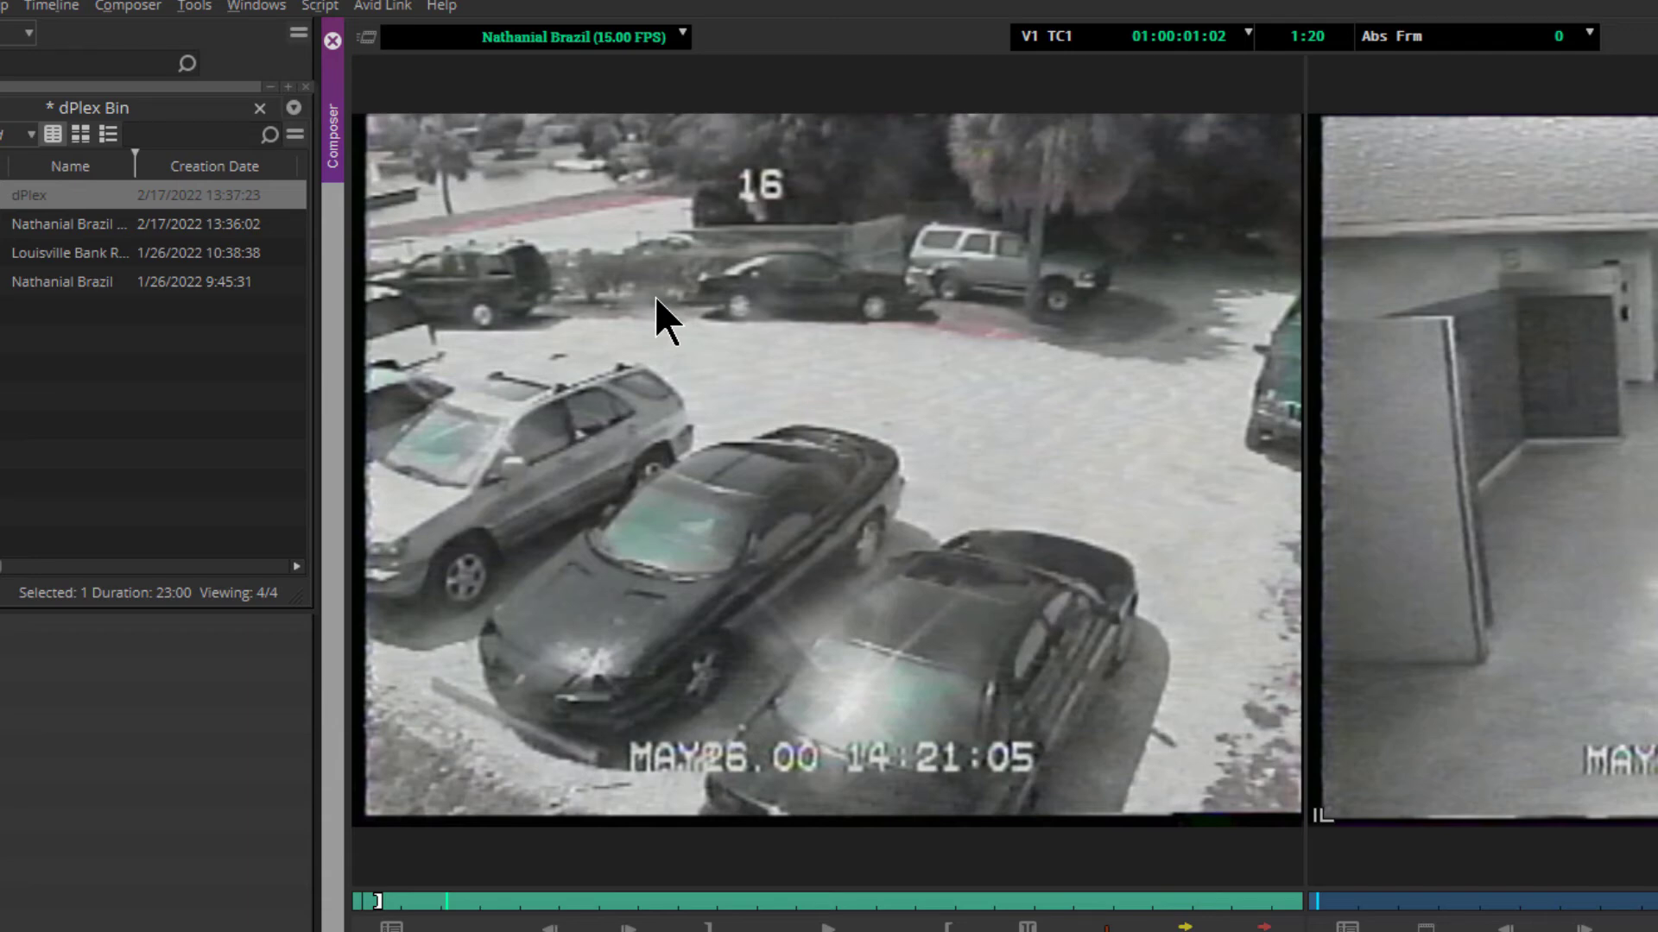
key(Right)
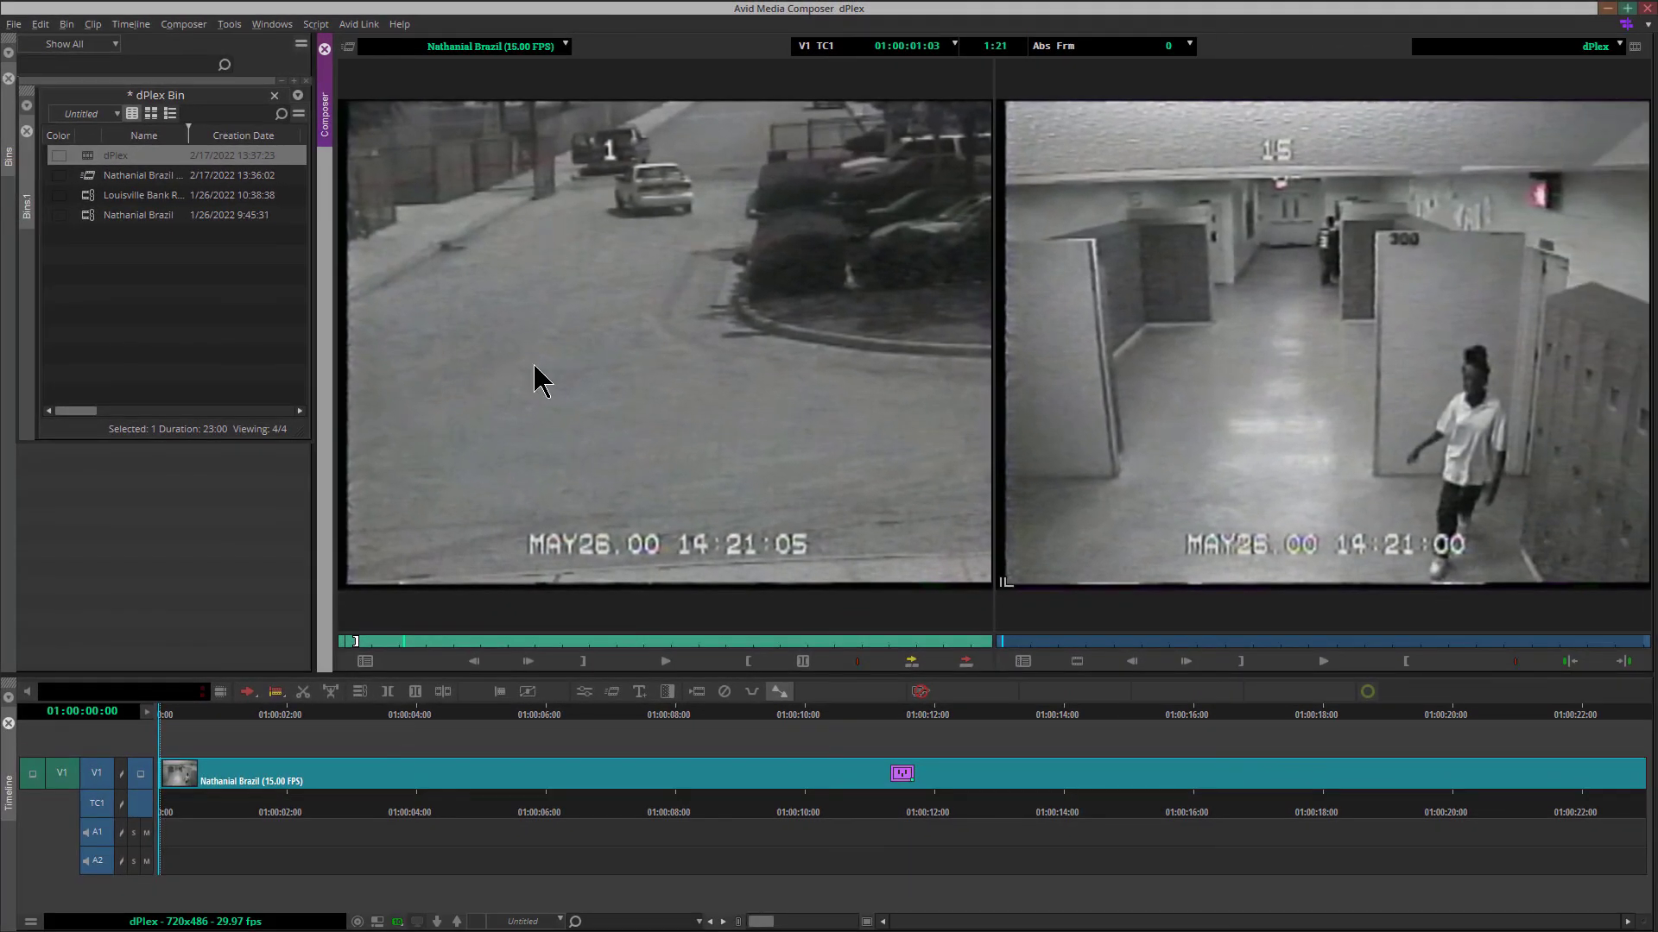
Reopen the dPlex effect's parameters and set its mode to Manual Select
click(585, 692)
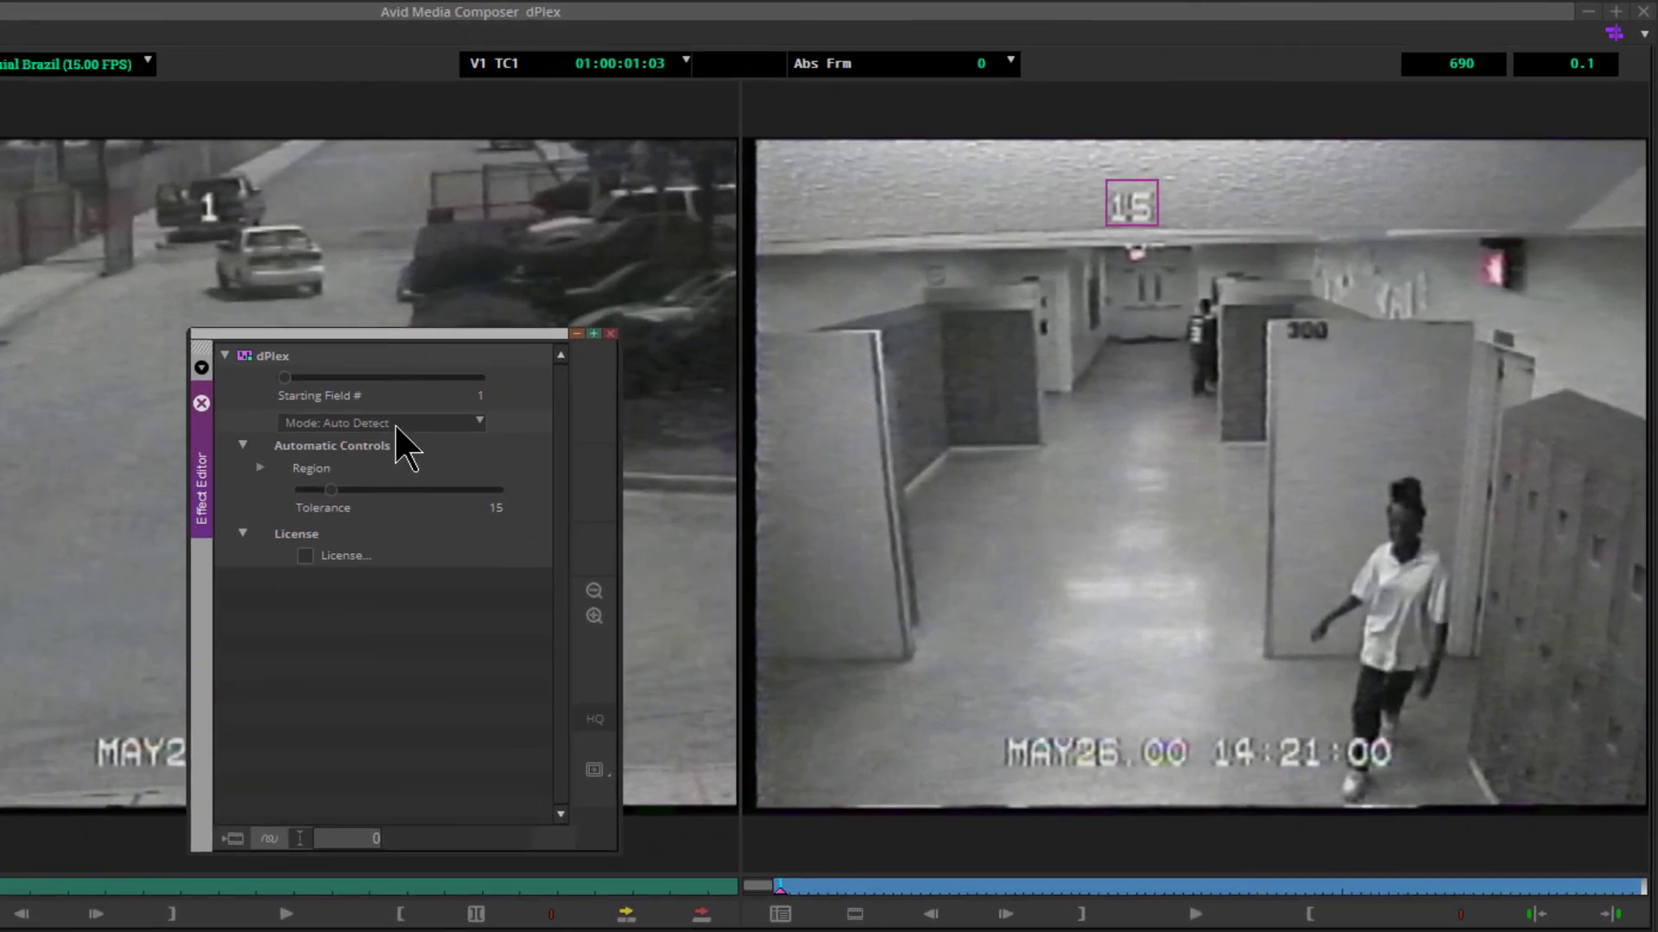
click(395, 423)
click(375, 465)
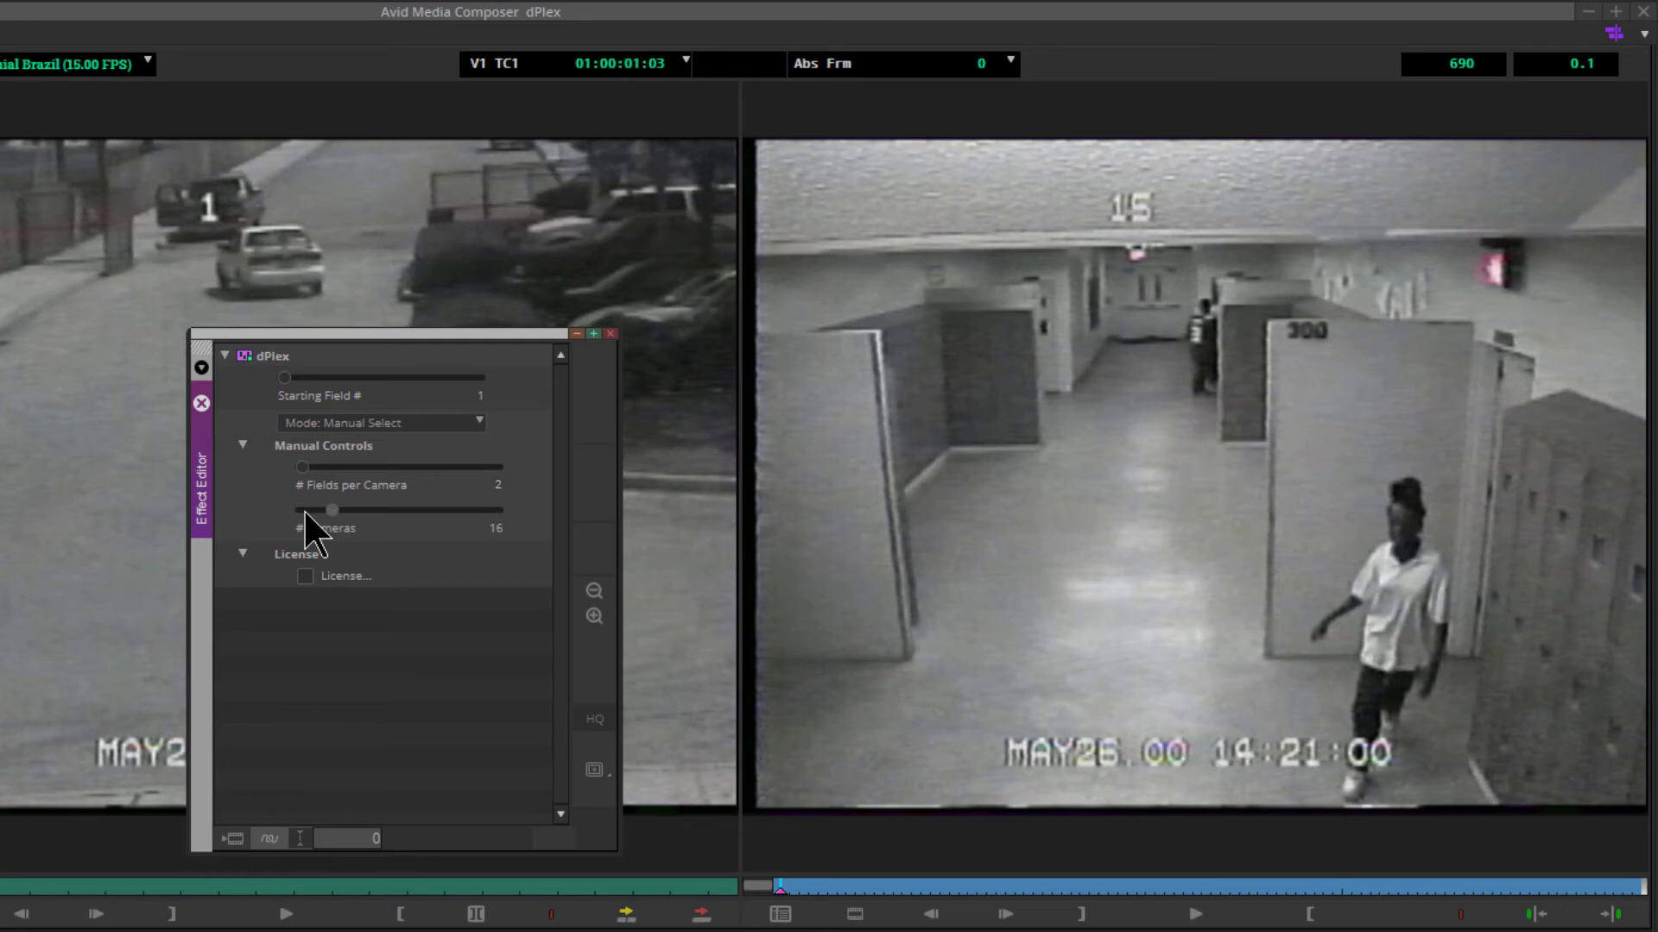
Play the sequence to check the manual camera separation, and render the dPlex effect to drive G-RAID1 (X:) as a background process
click(1200, 917)
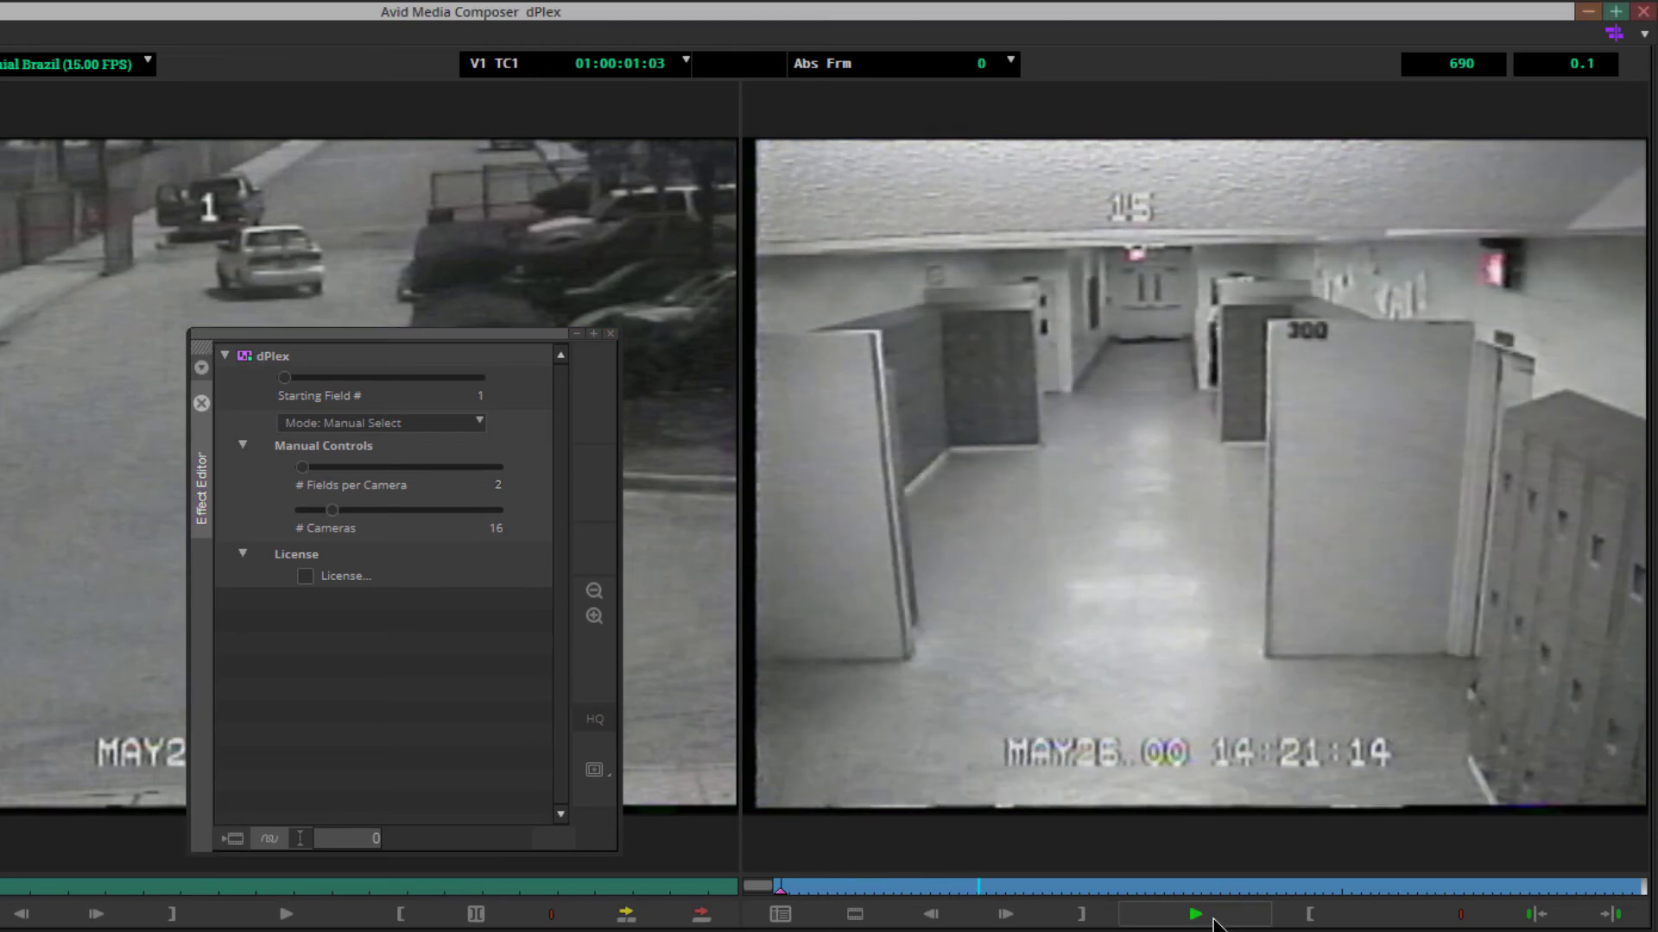
click(1213, 922)
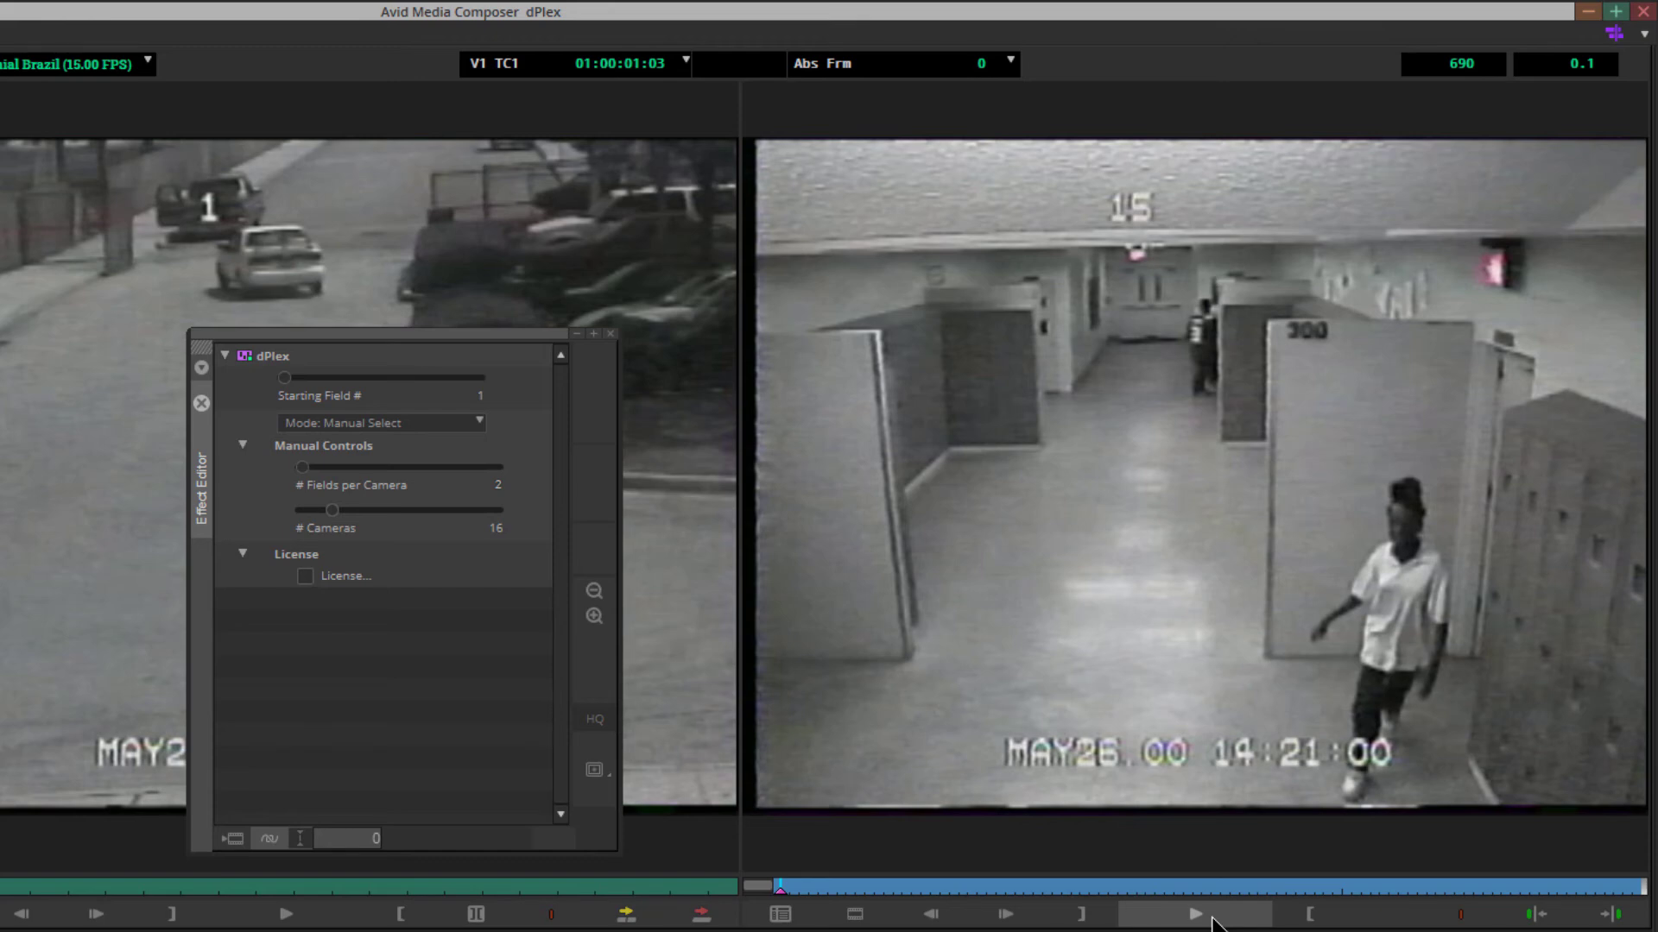
click(234, 840)
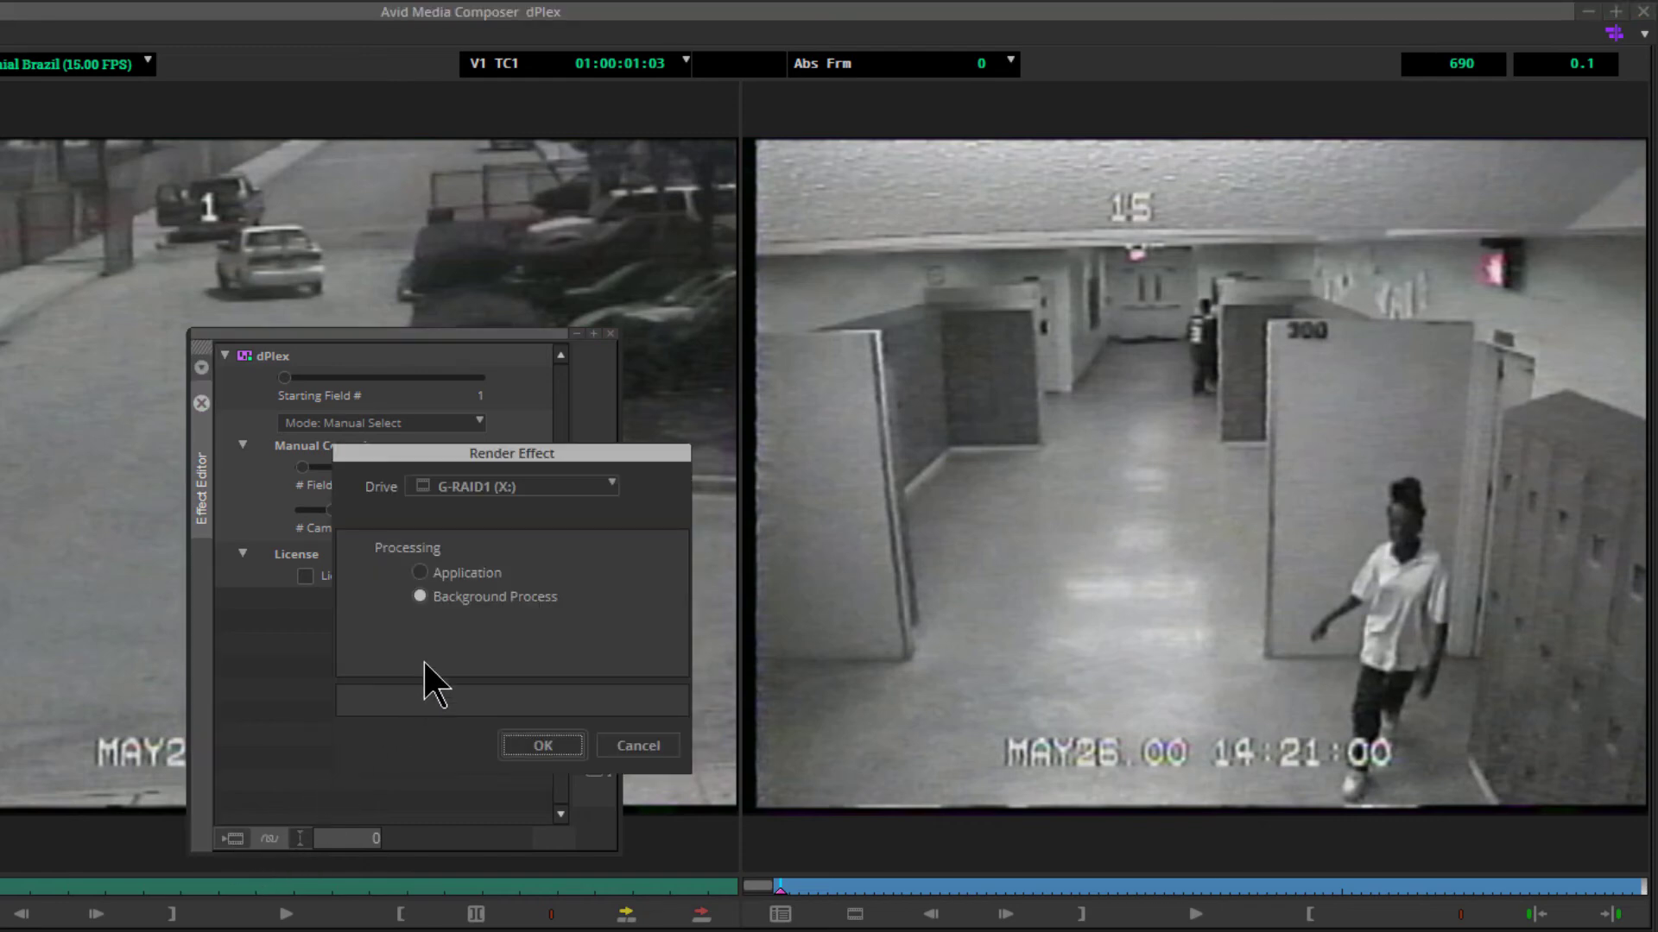
click(530, 741)
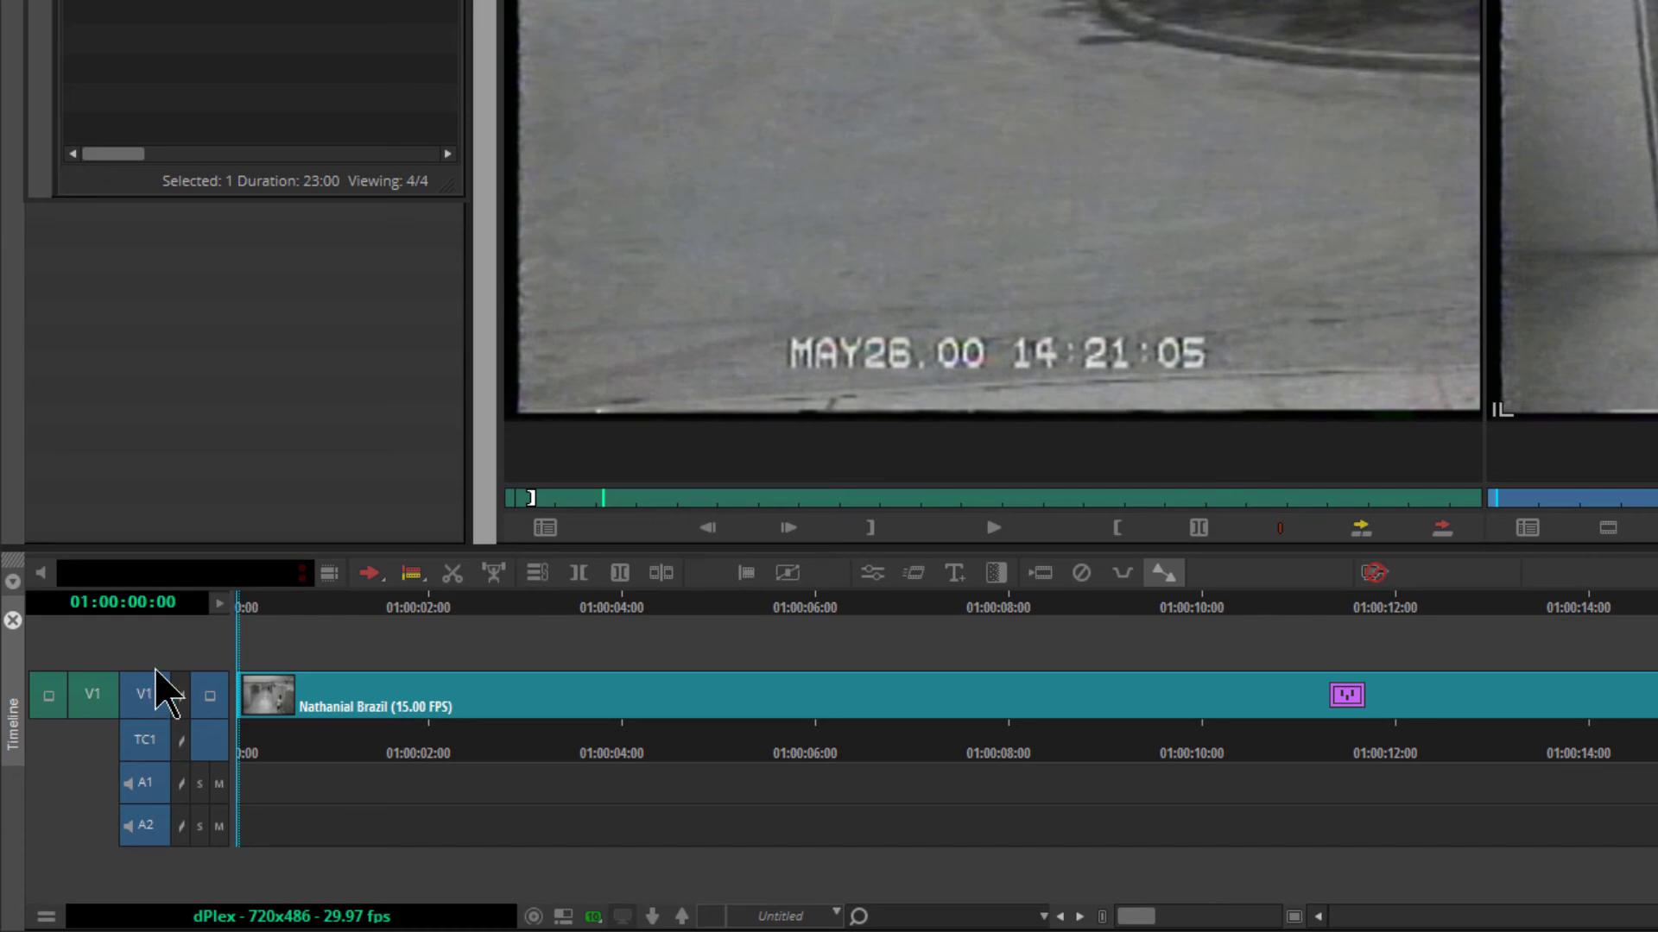
Add a new video track to the sequence and patch the source V1 track to V2
right_click(178, 662)
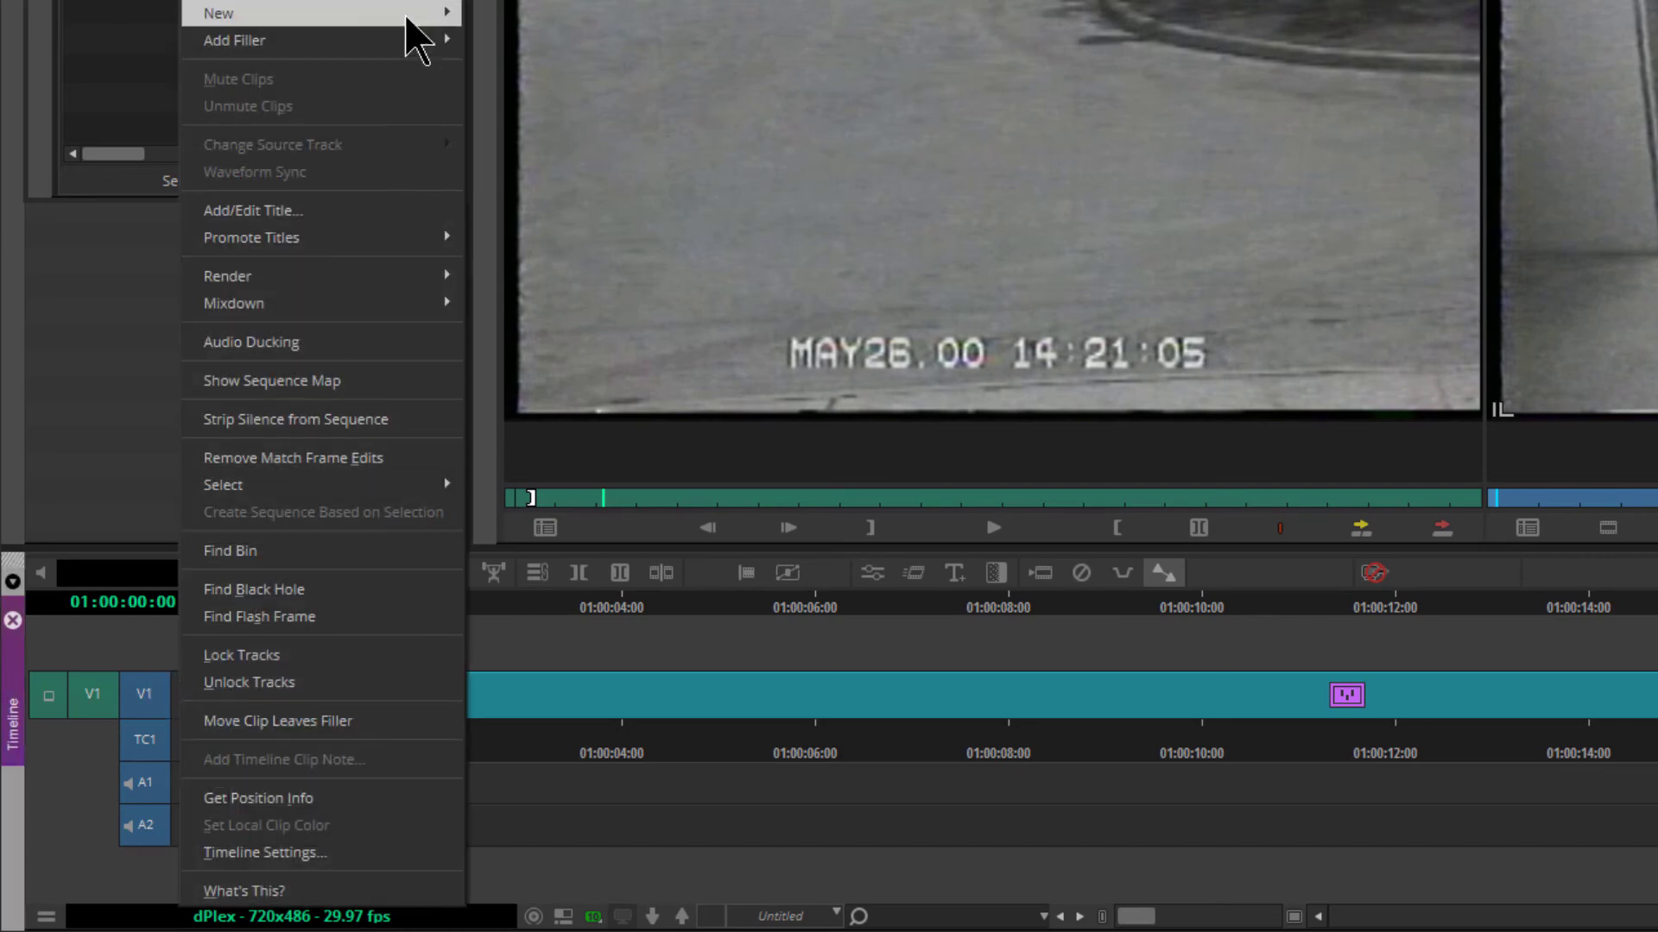
mouse_move(409, 10)
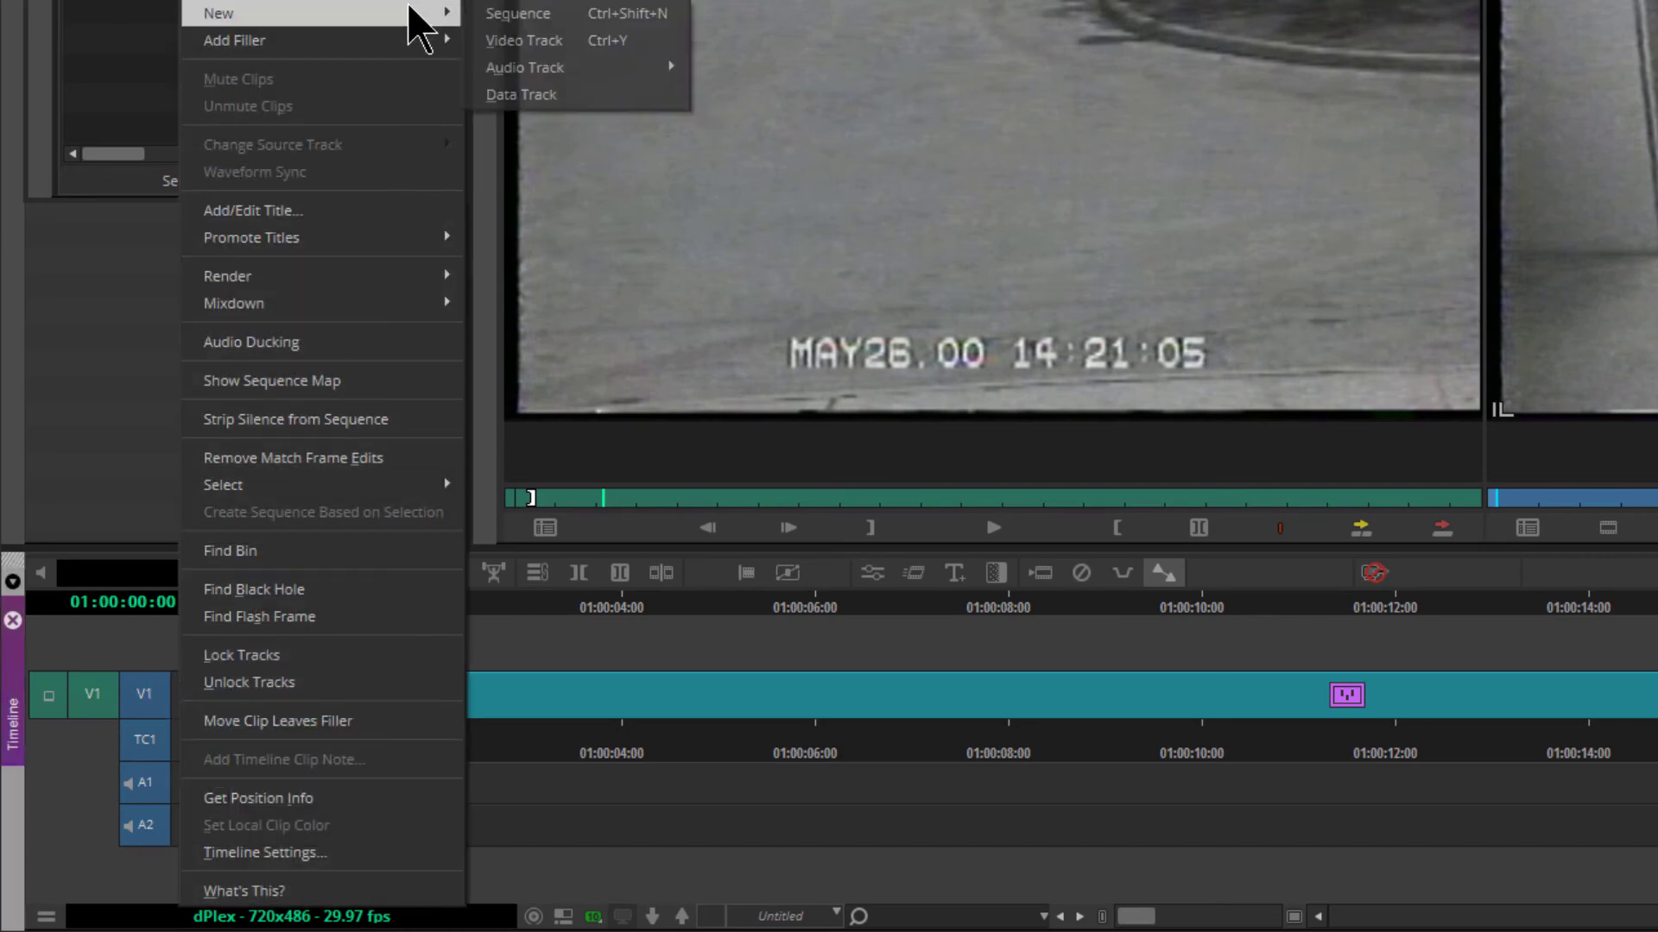
click(559, 44)
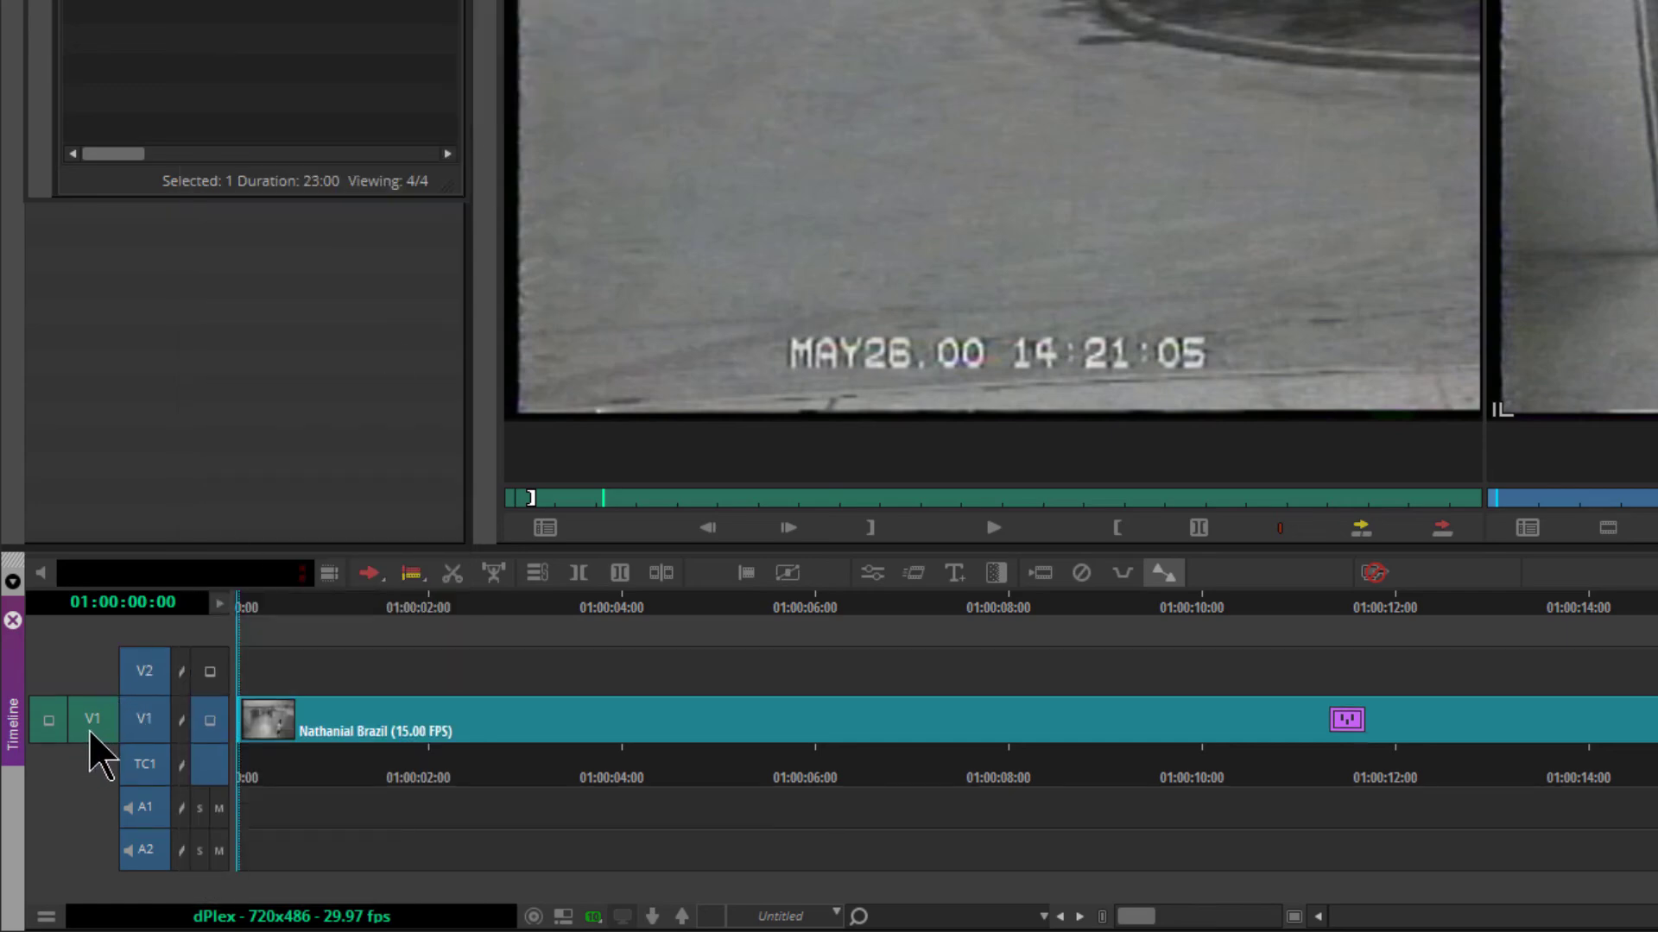
drag(90, 726, 145, 671)
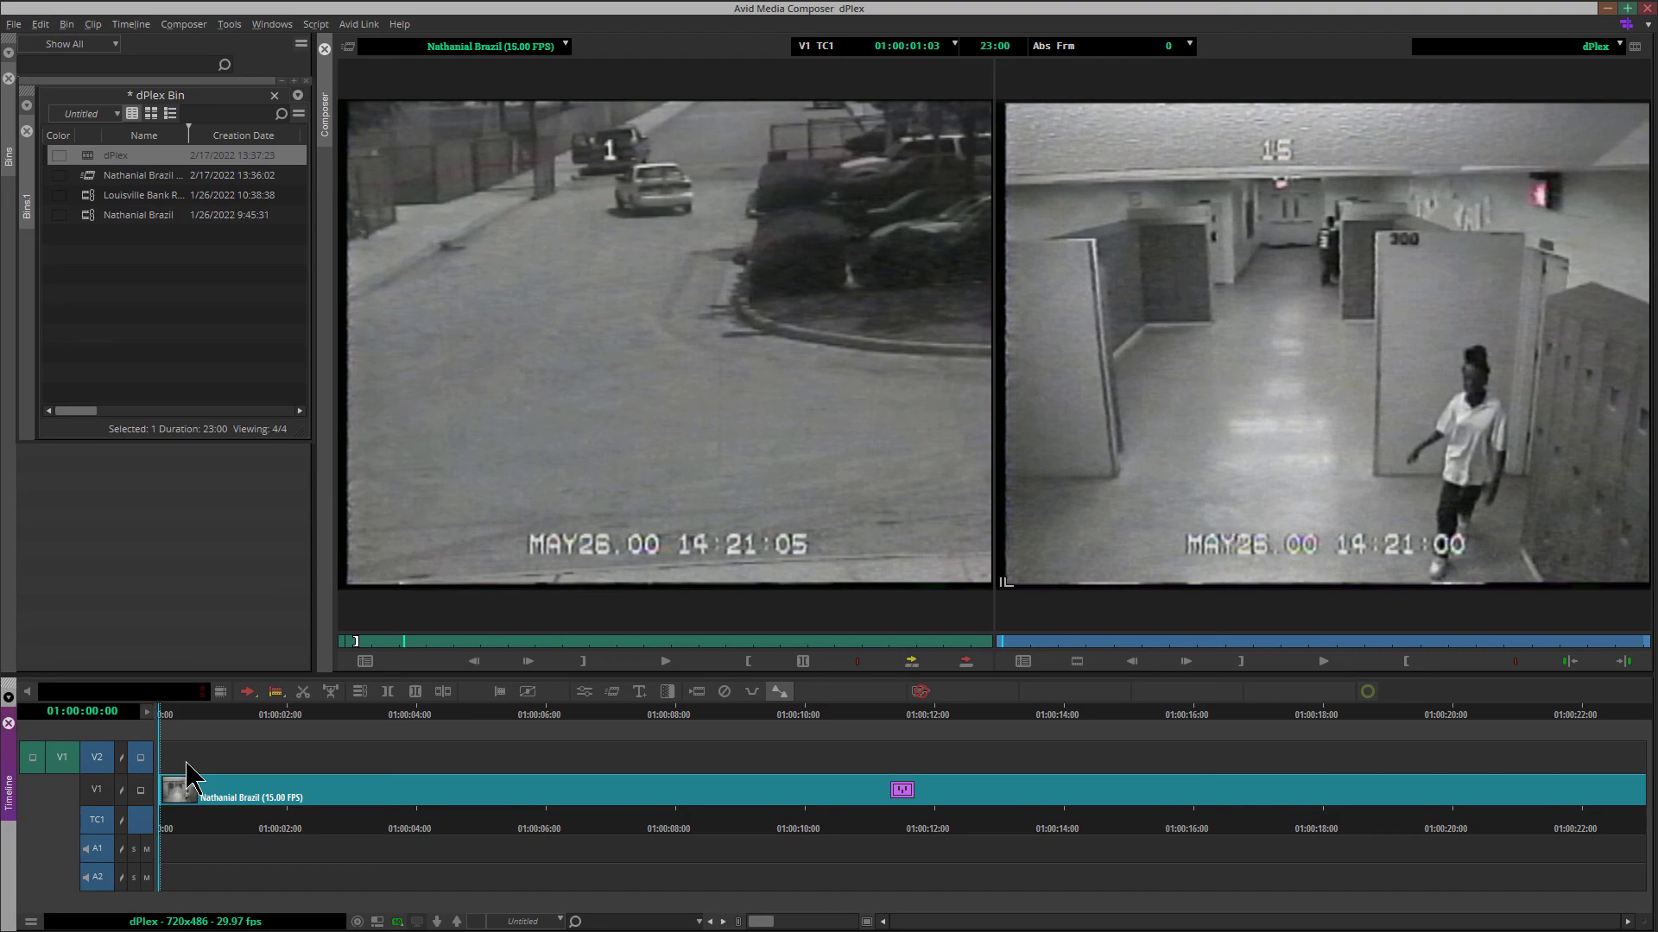
Overwrite the 15.00 FPS source clip onto track V2 from the start of the sequence, and return to the sequence's beginning
click(492, 566)
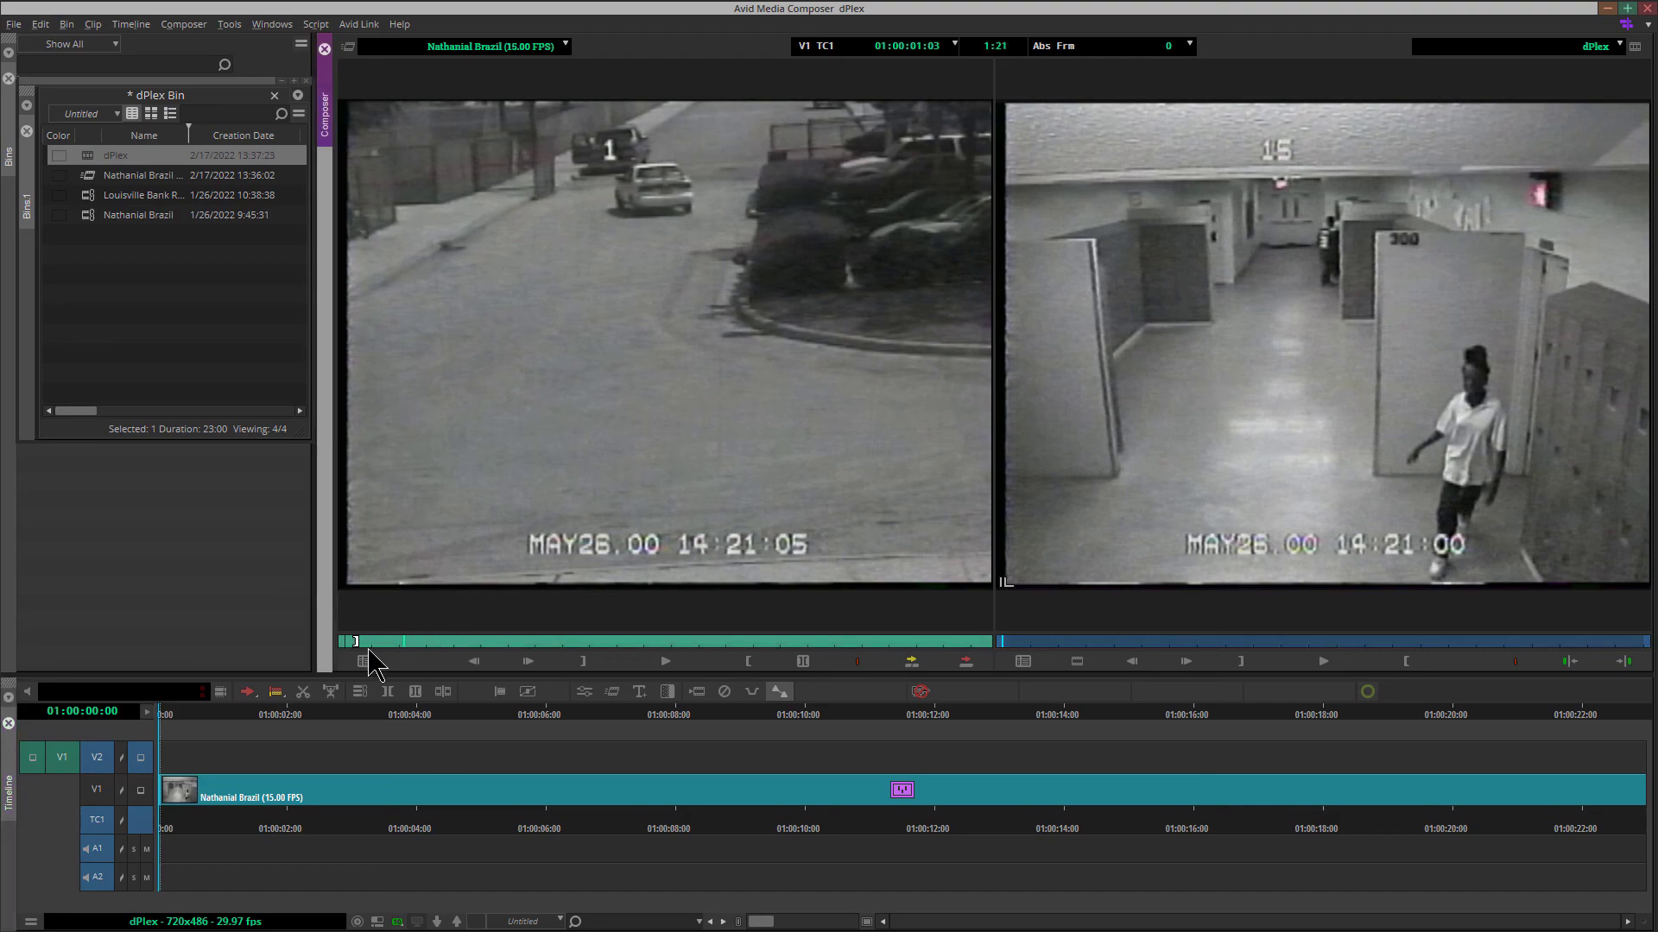
drag(396, 641, 356, 641)
click(166, 715)
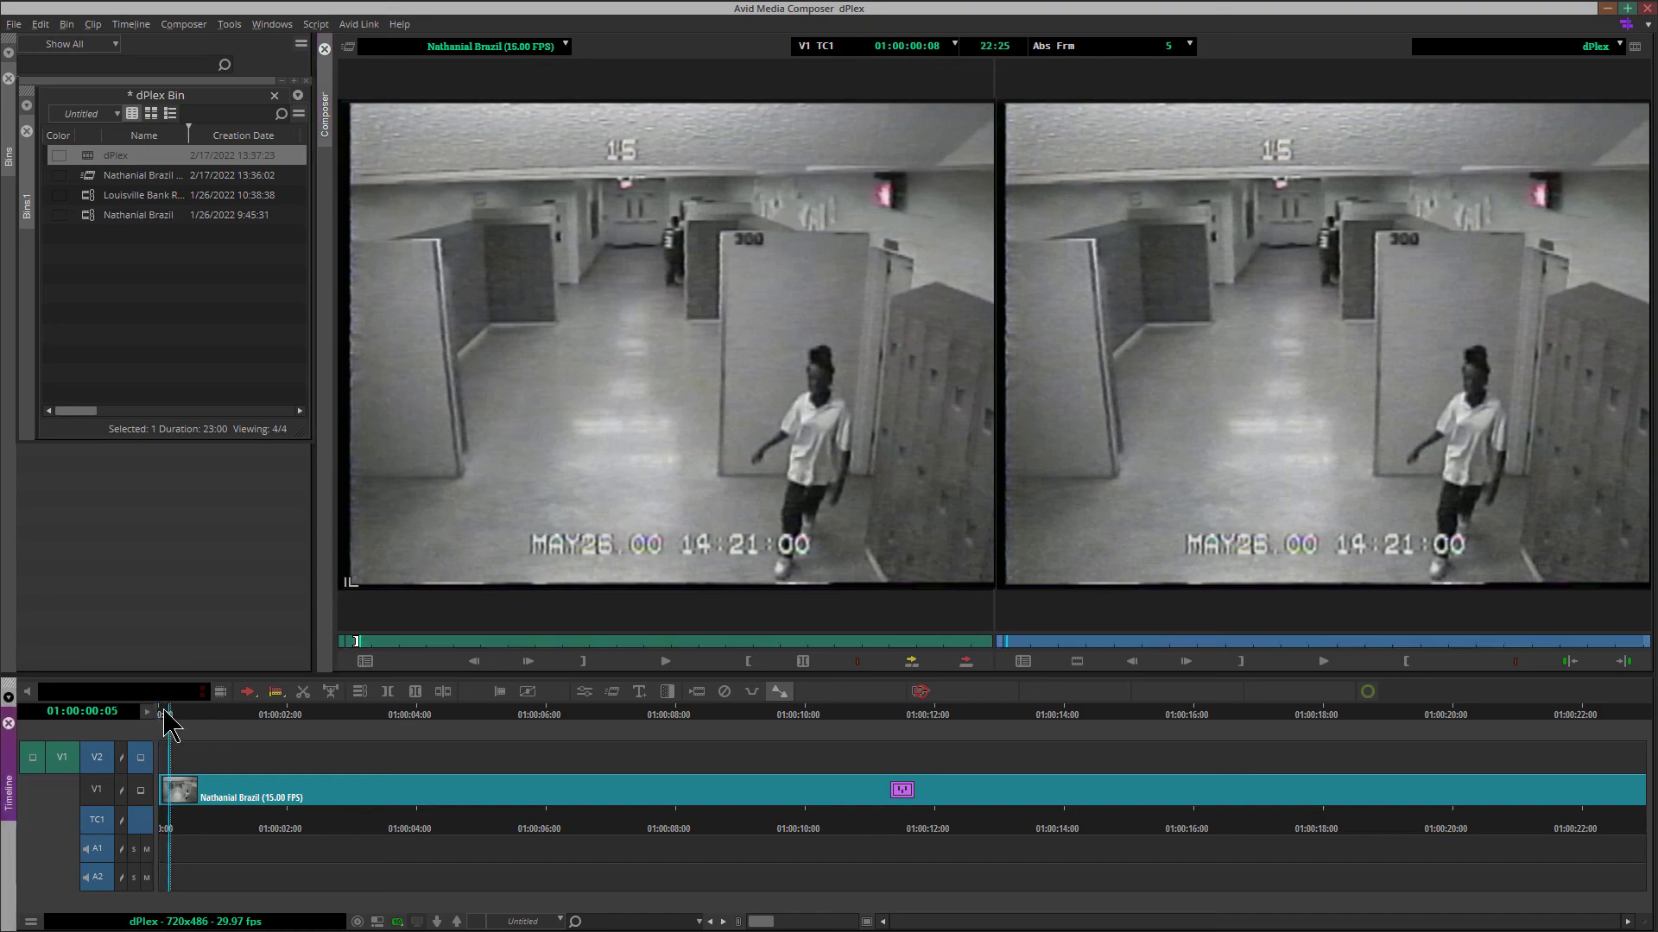
drag(164, 714, 153, 716)
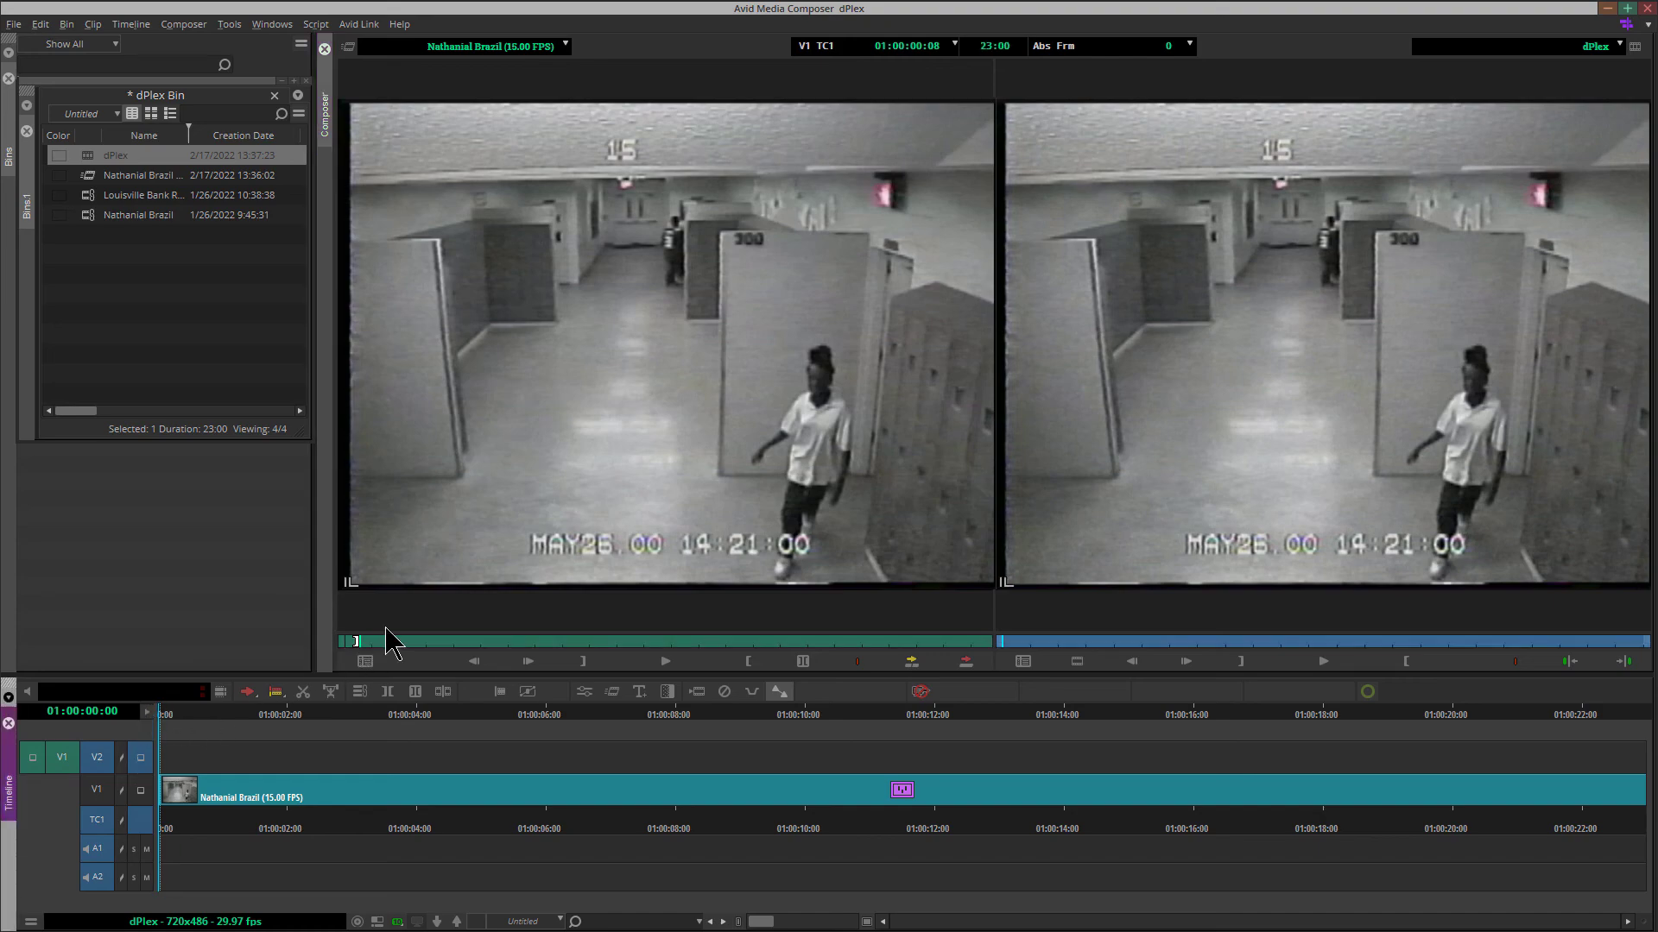
drag(384, 640, 377, 639)
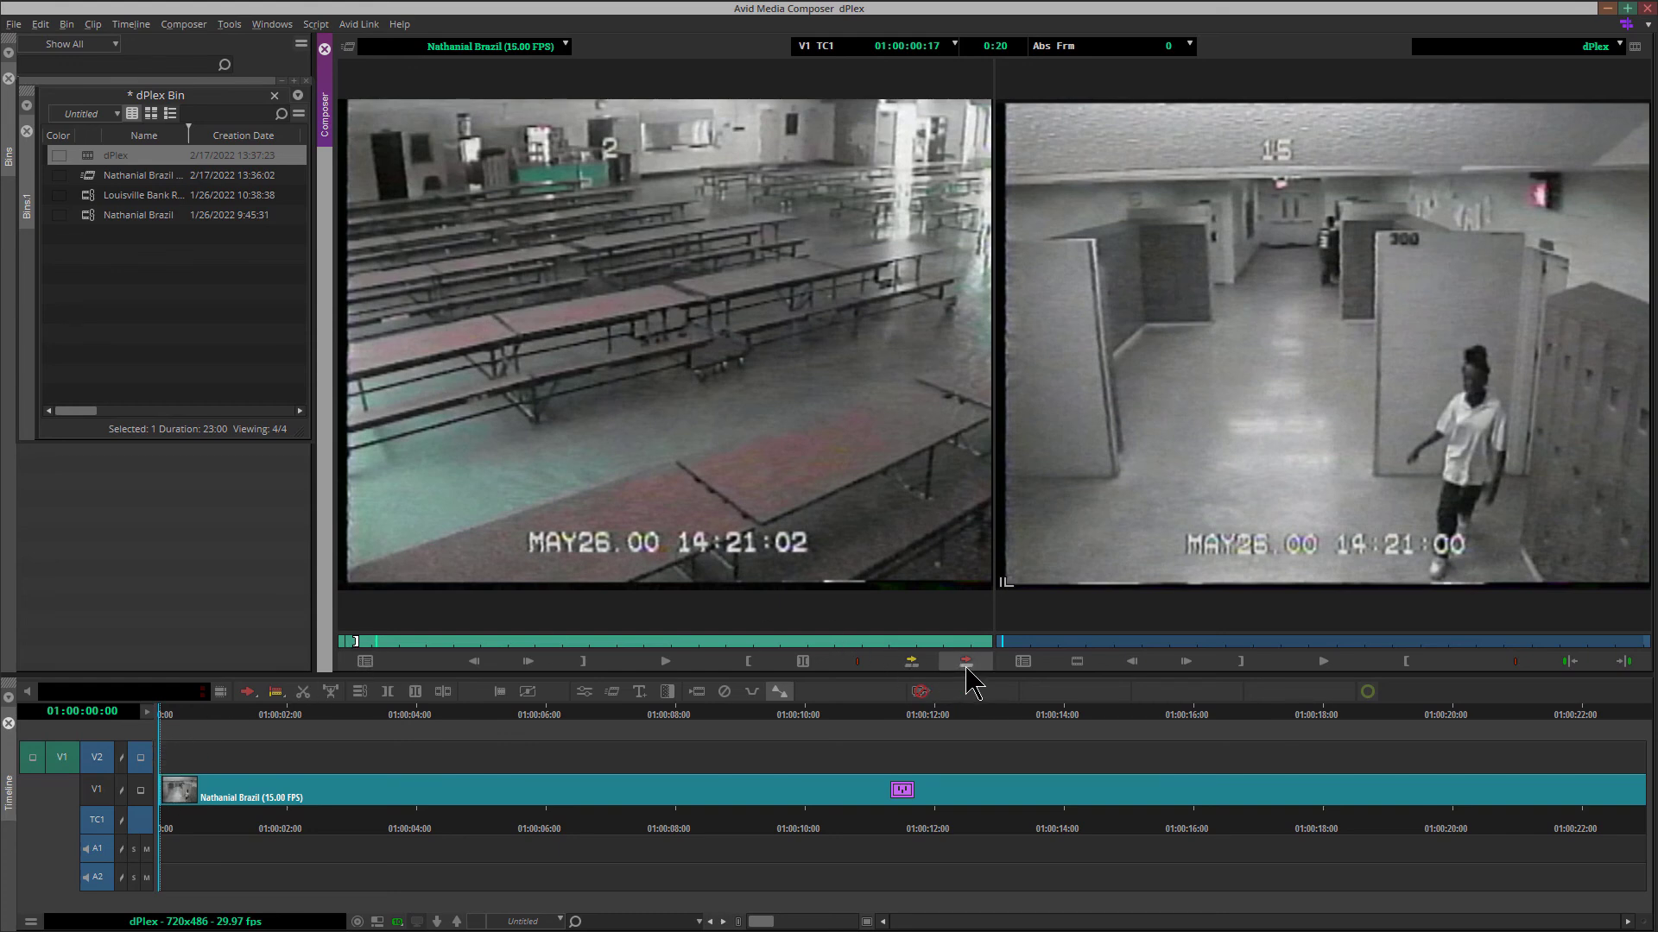
click(965, 662)
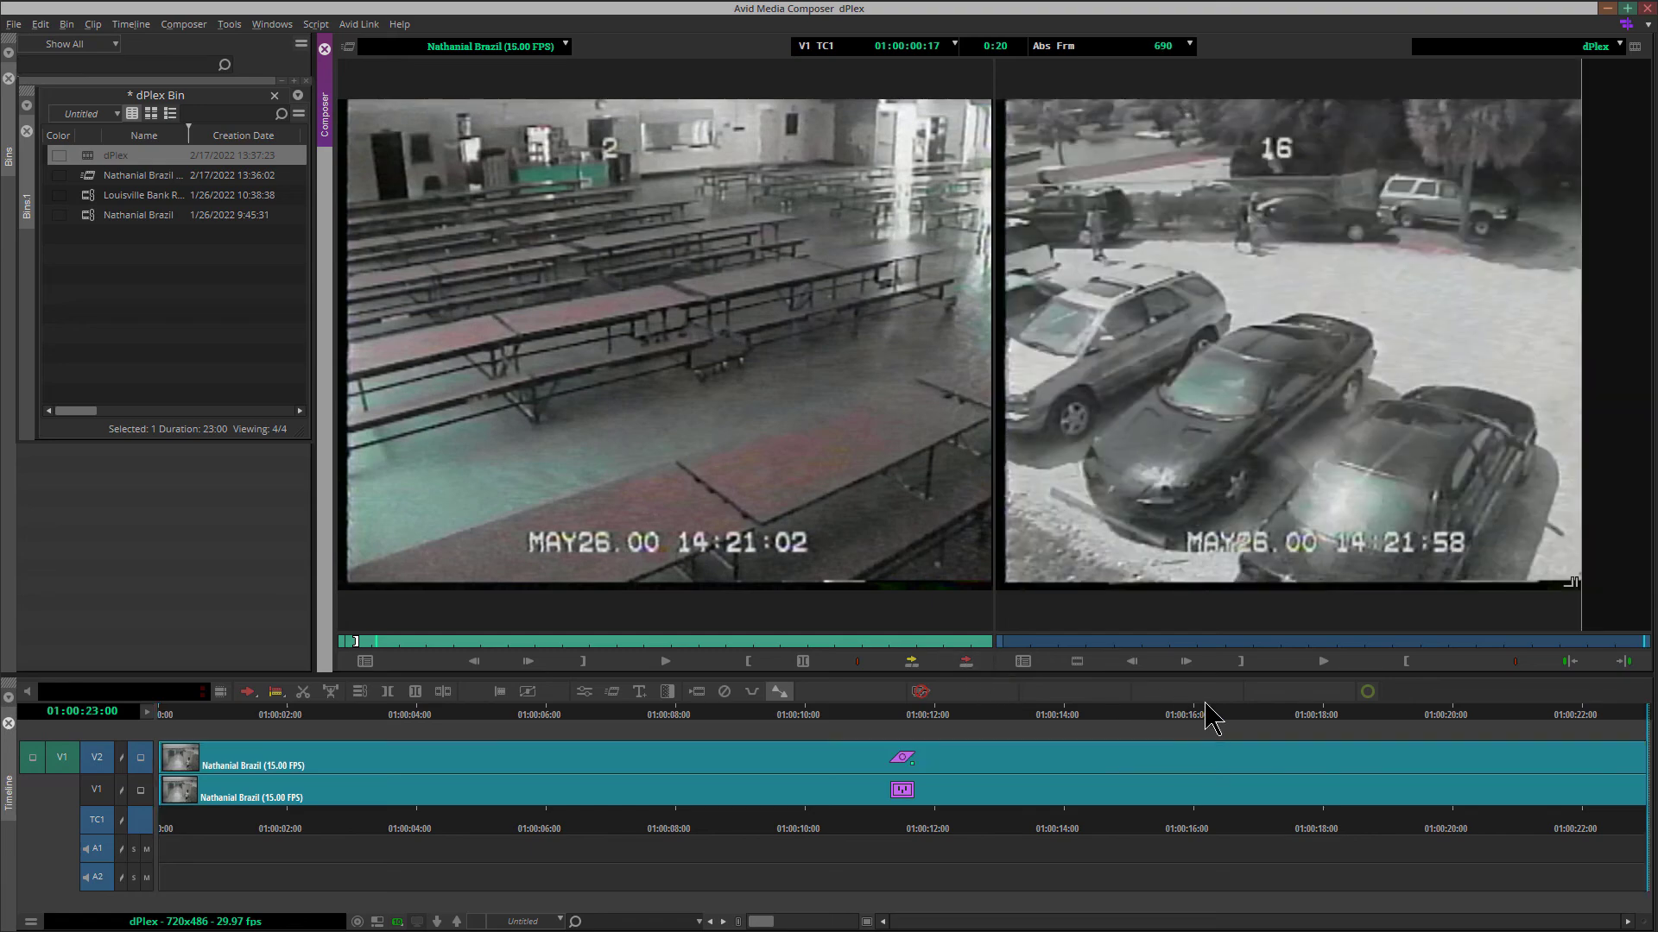
drag(1592, 721, 142, 714)
click(197, 714)
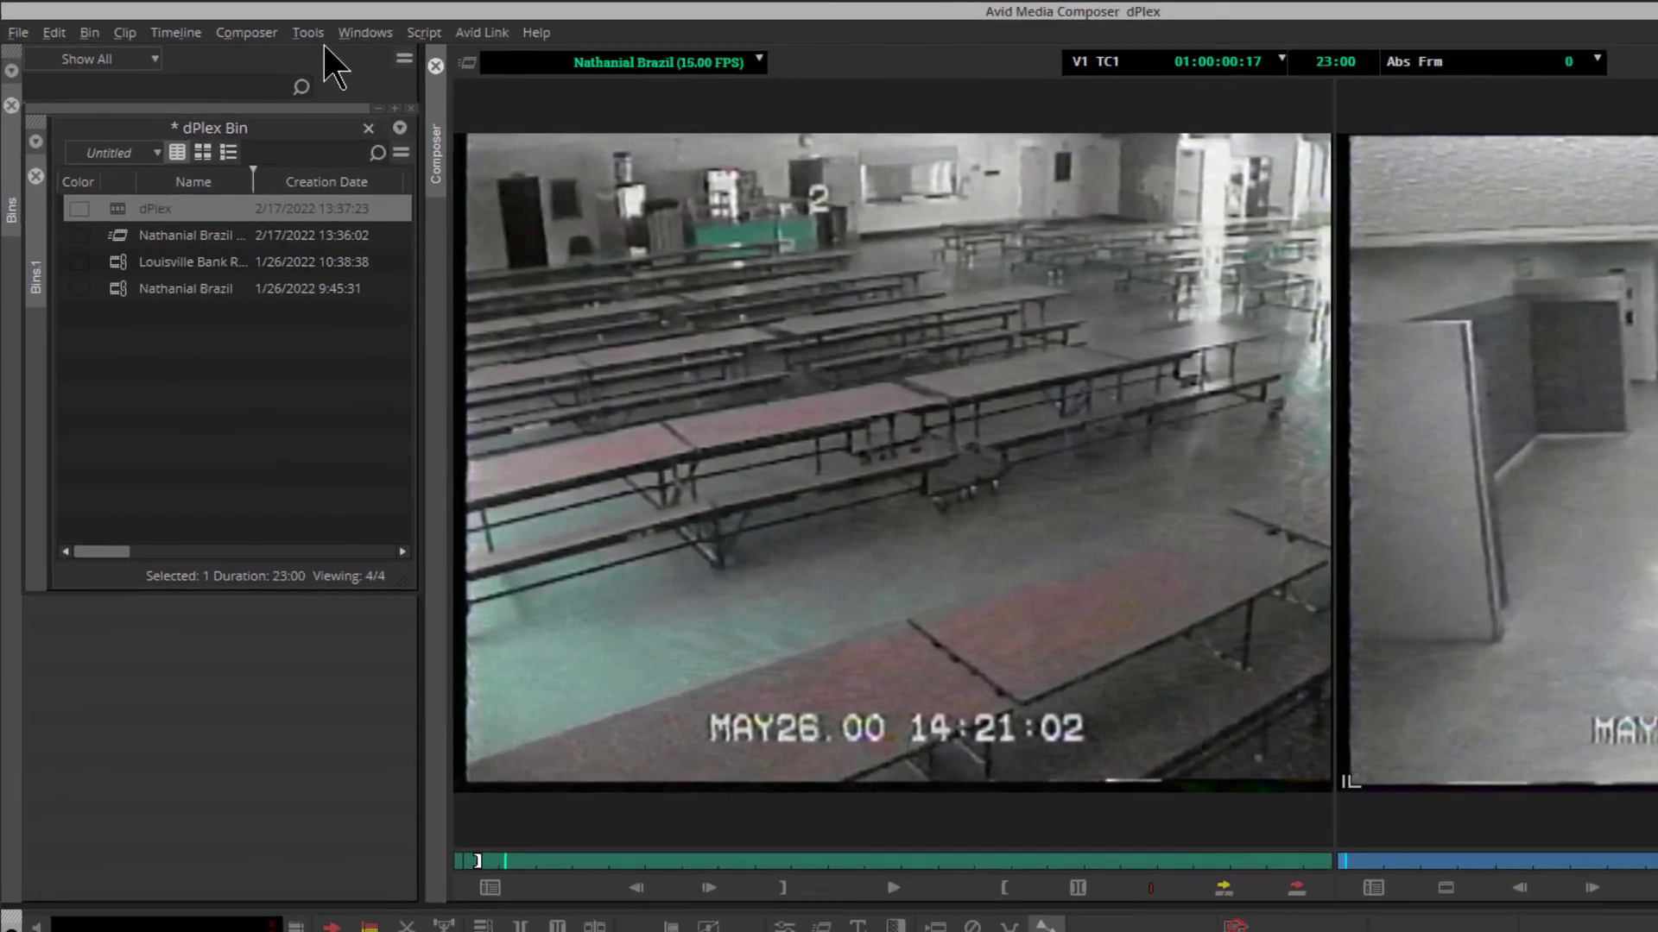
Apply the Picture-In-Picture effect from the Blend category to the V2 clip and close the Effect Palette
click(229, 24)
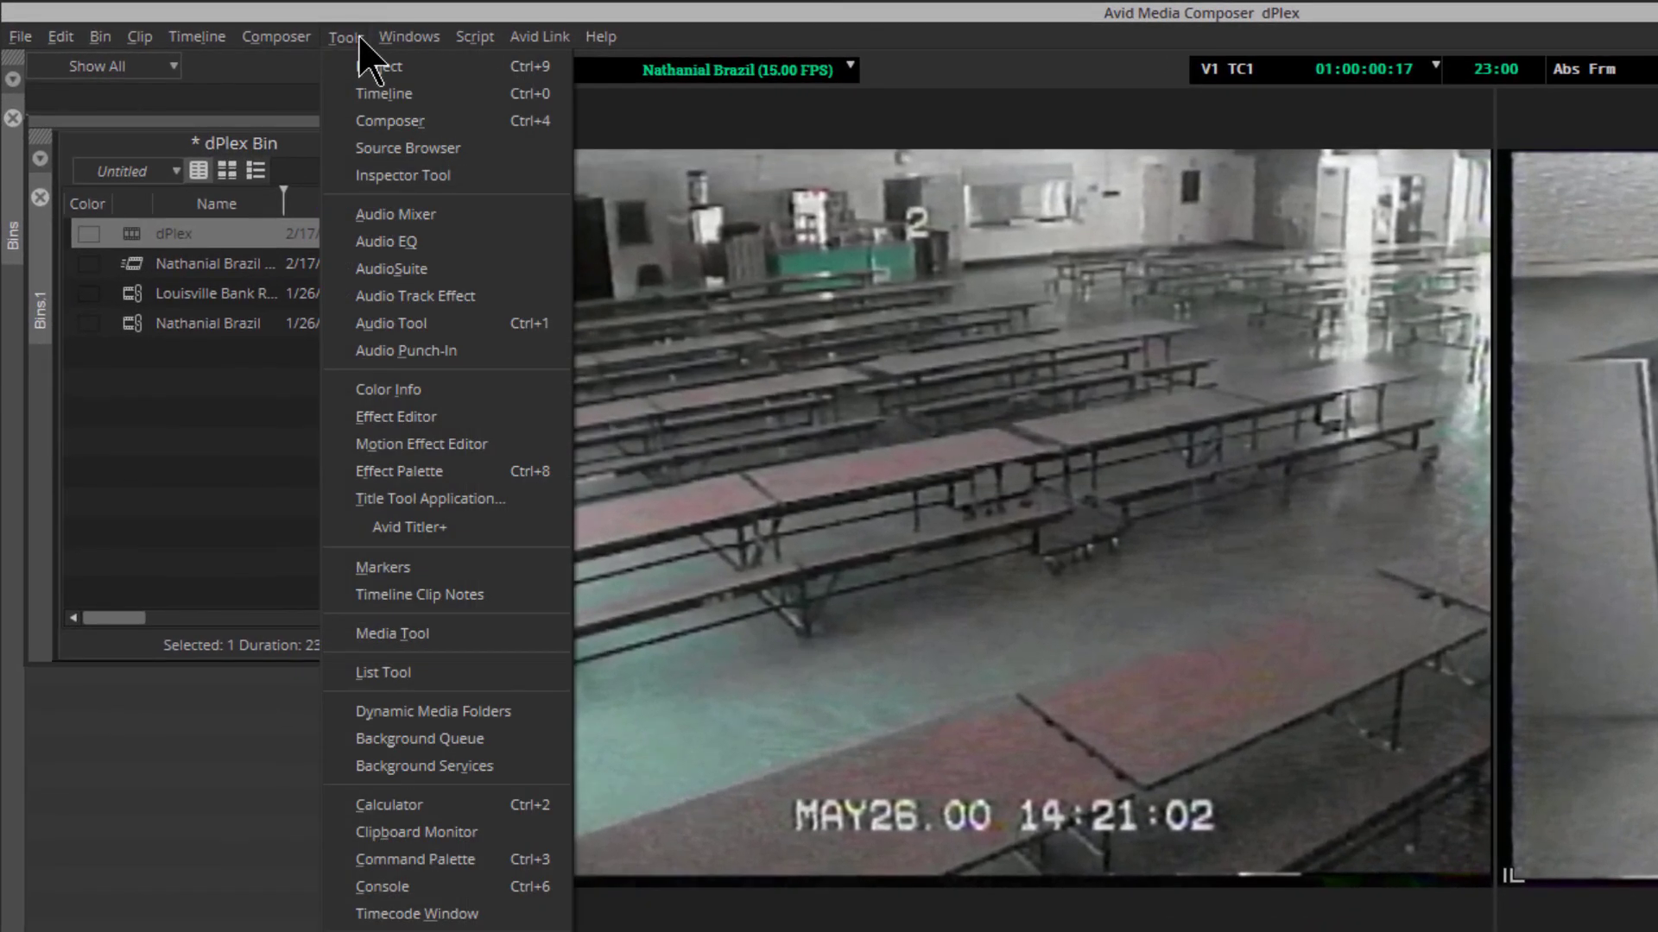
click(457, 473)
click(508, 317)
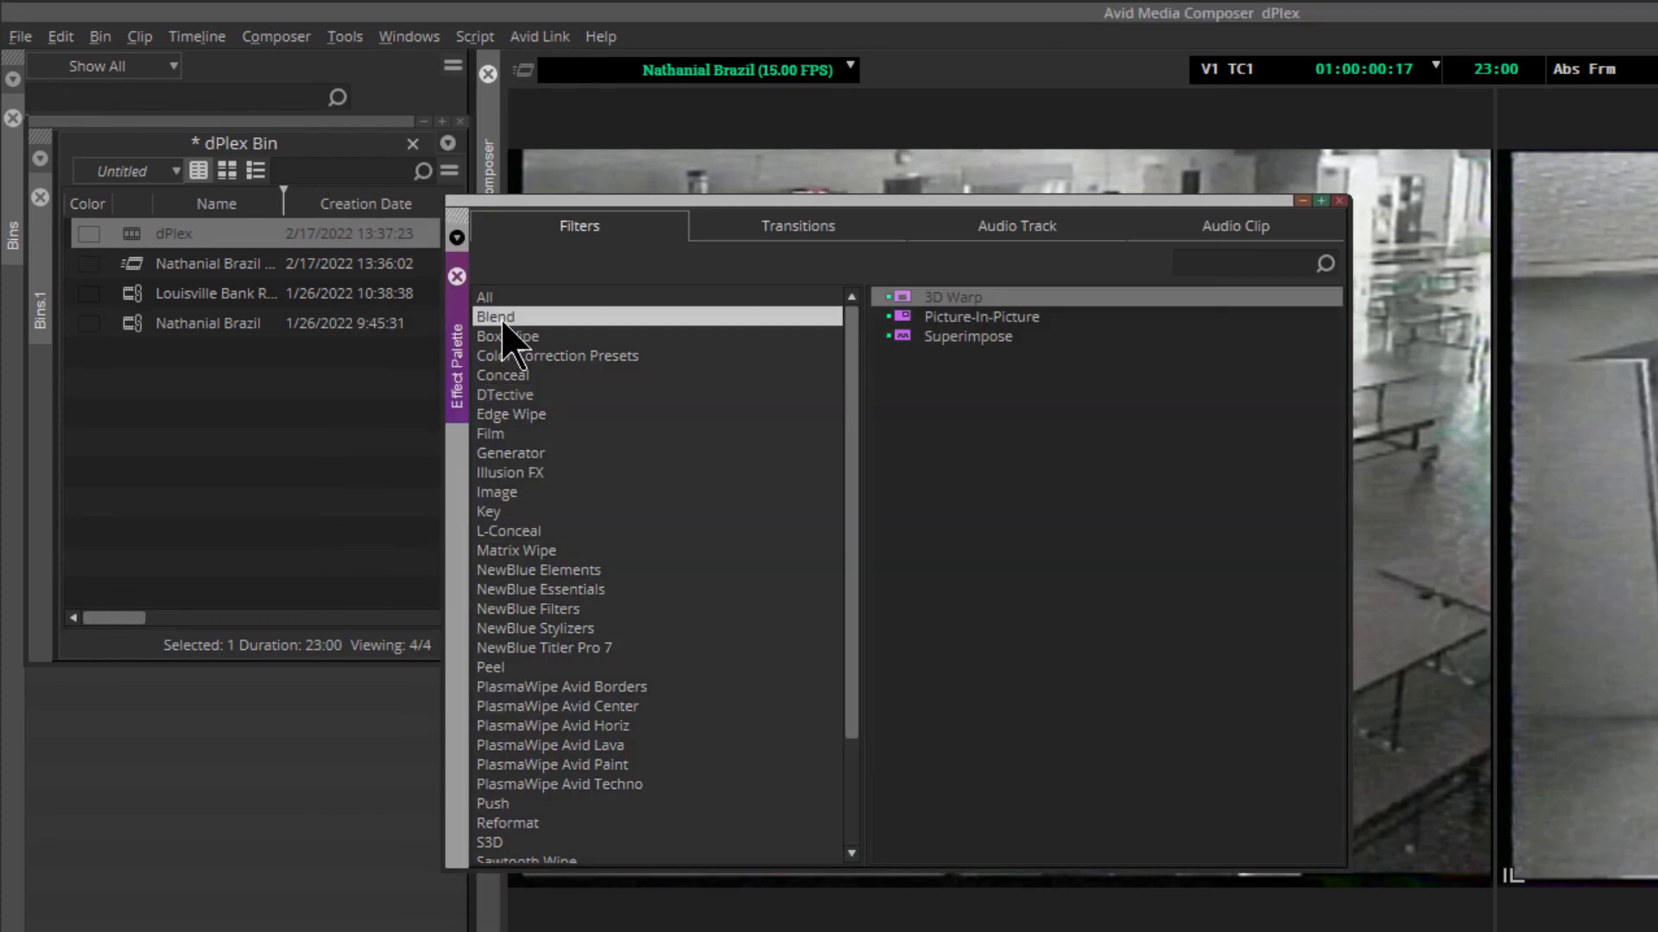
click(894, 319)
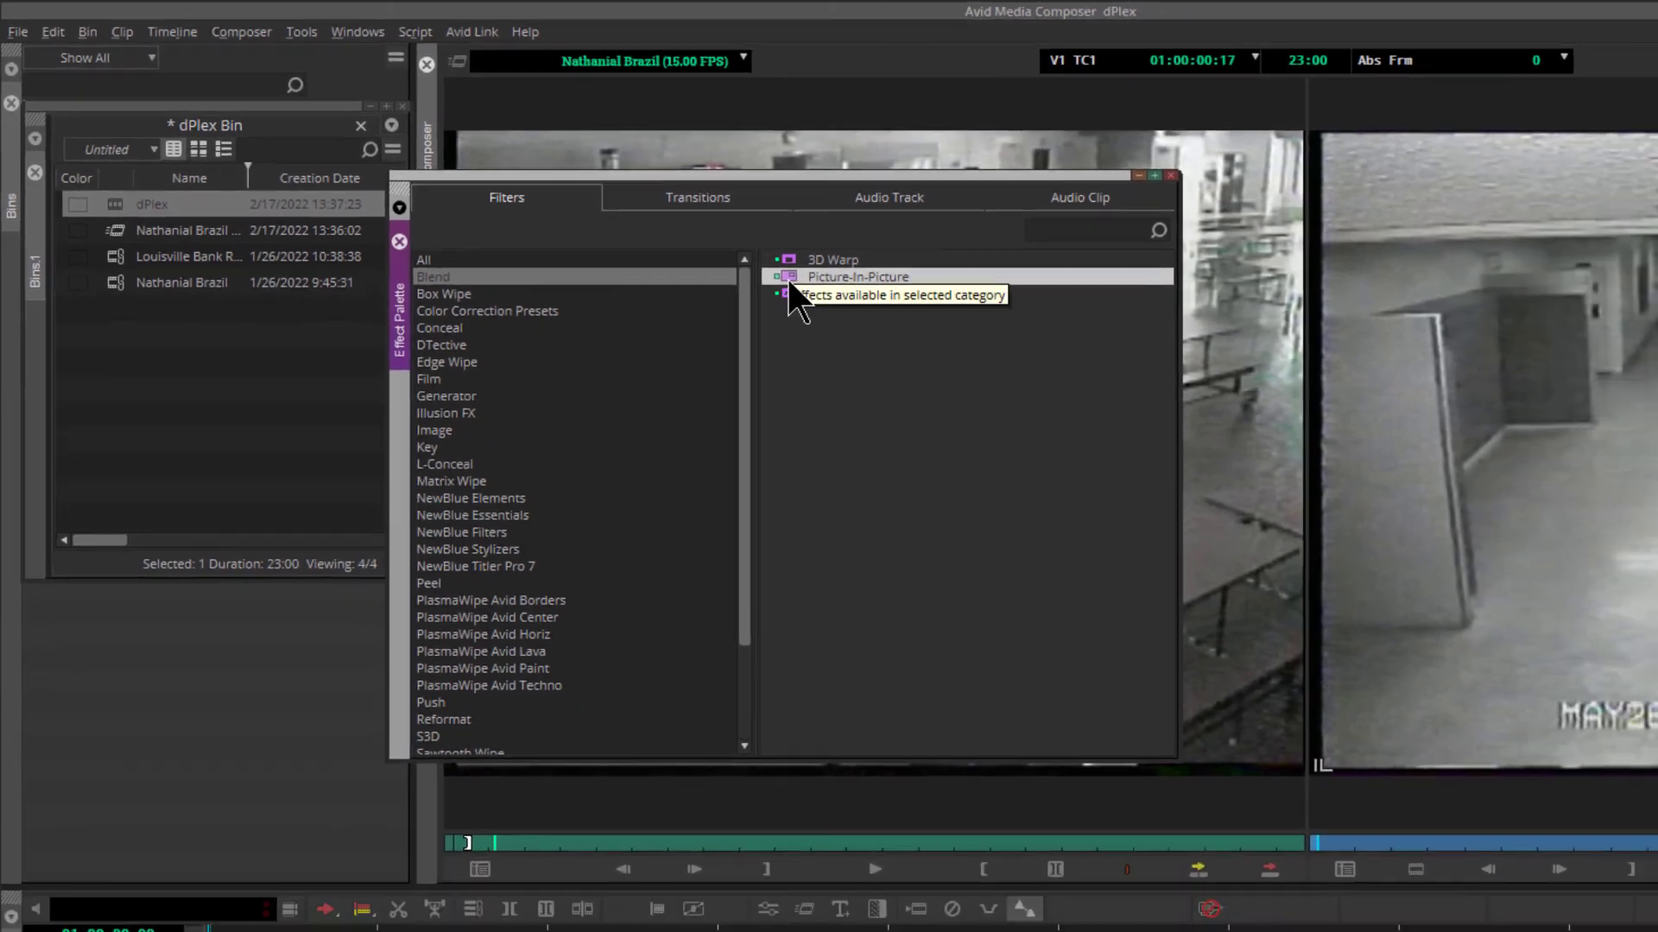
drag(904, 328, 430, 931)
drag(287, 758, 290, 760)
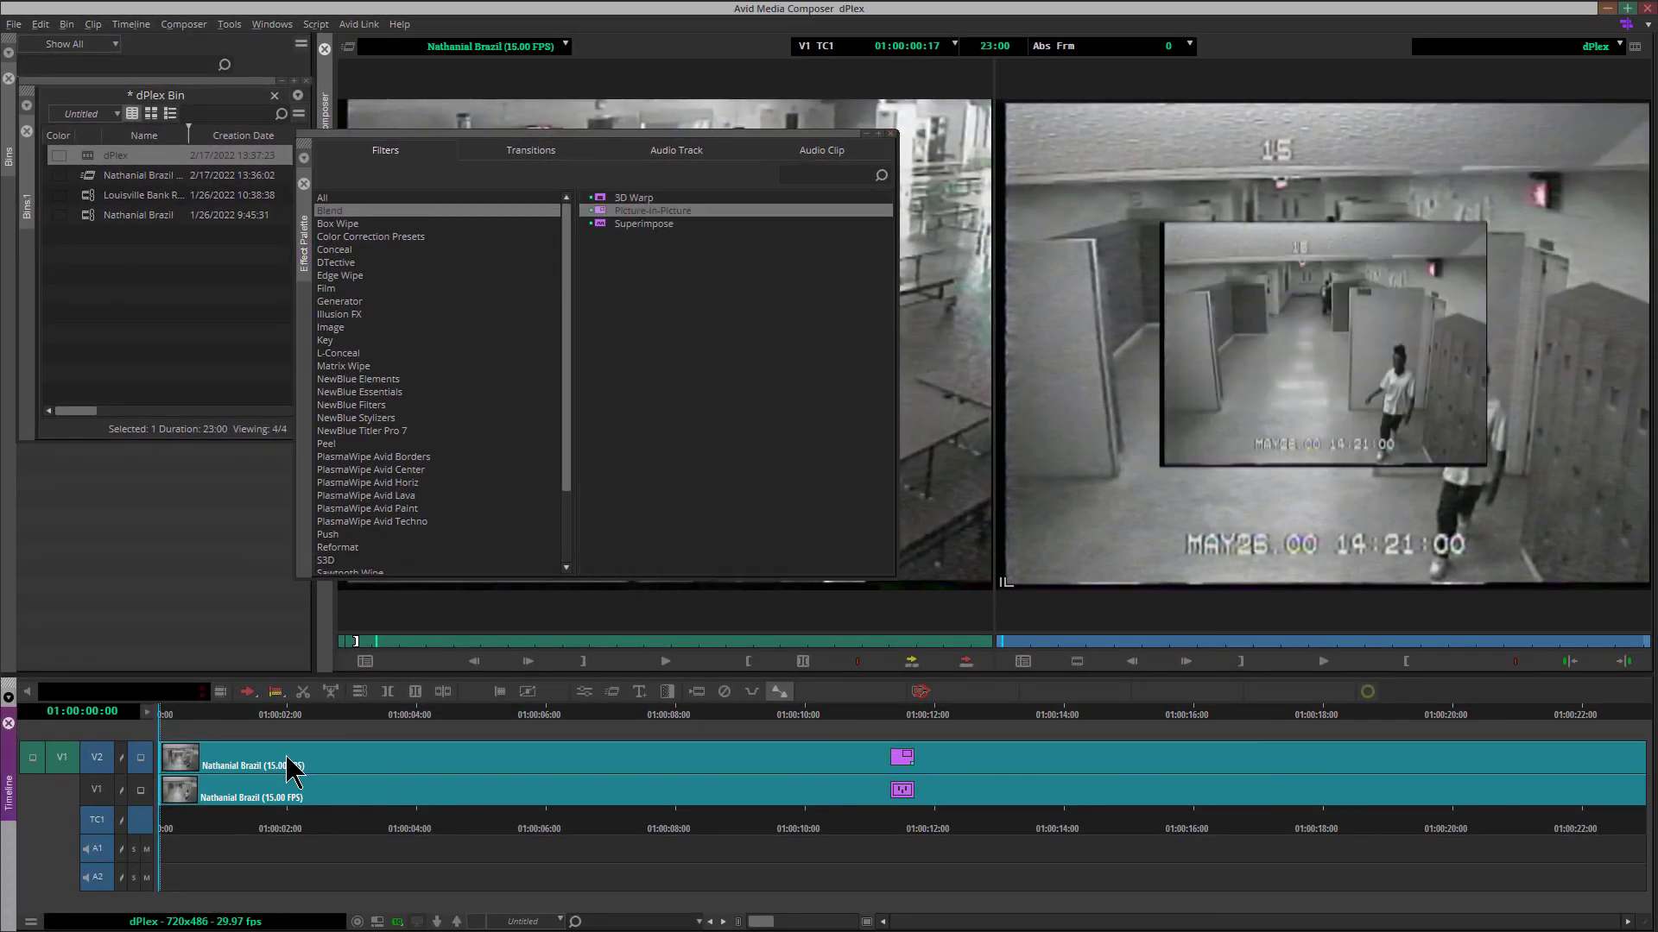
click(892, 135)
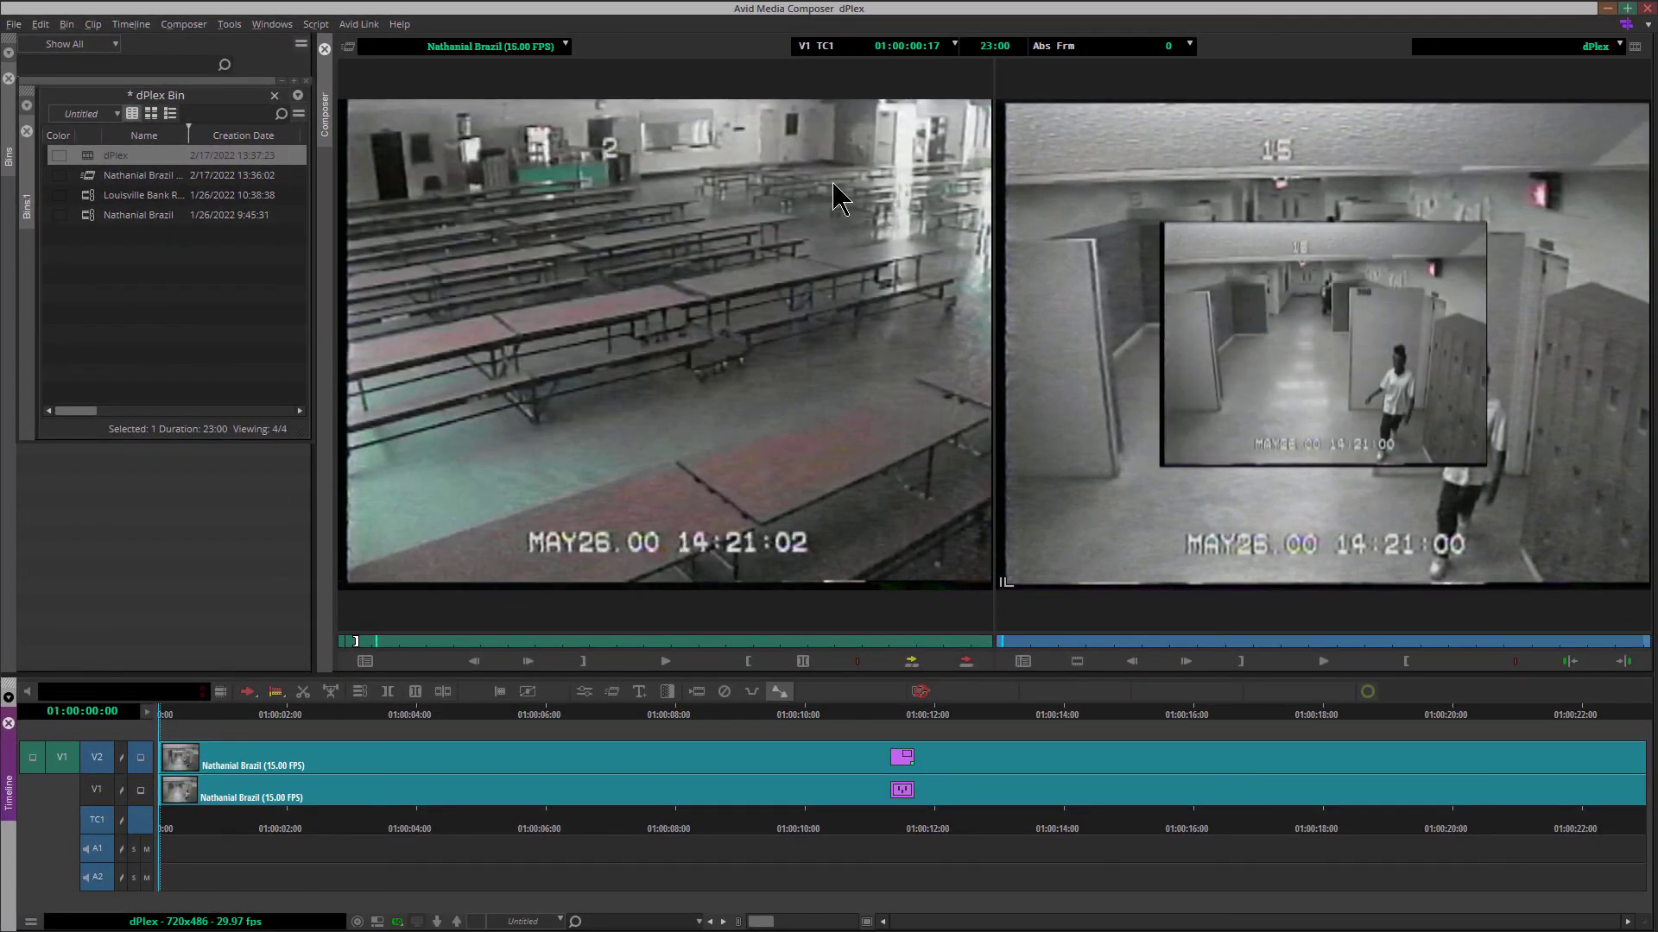
Show the Picture-In-Picture parameters, move the inset to the lower-left corner of the frame and shrink it slightly
click(584, 693)
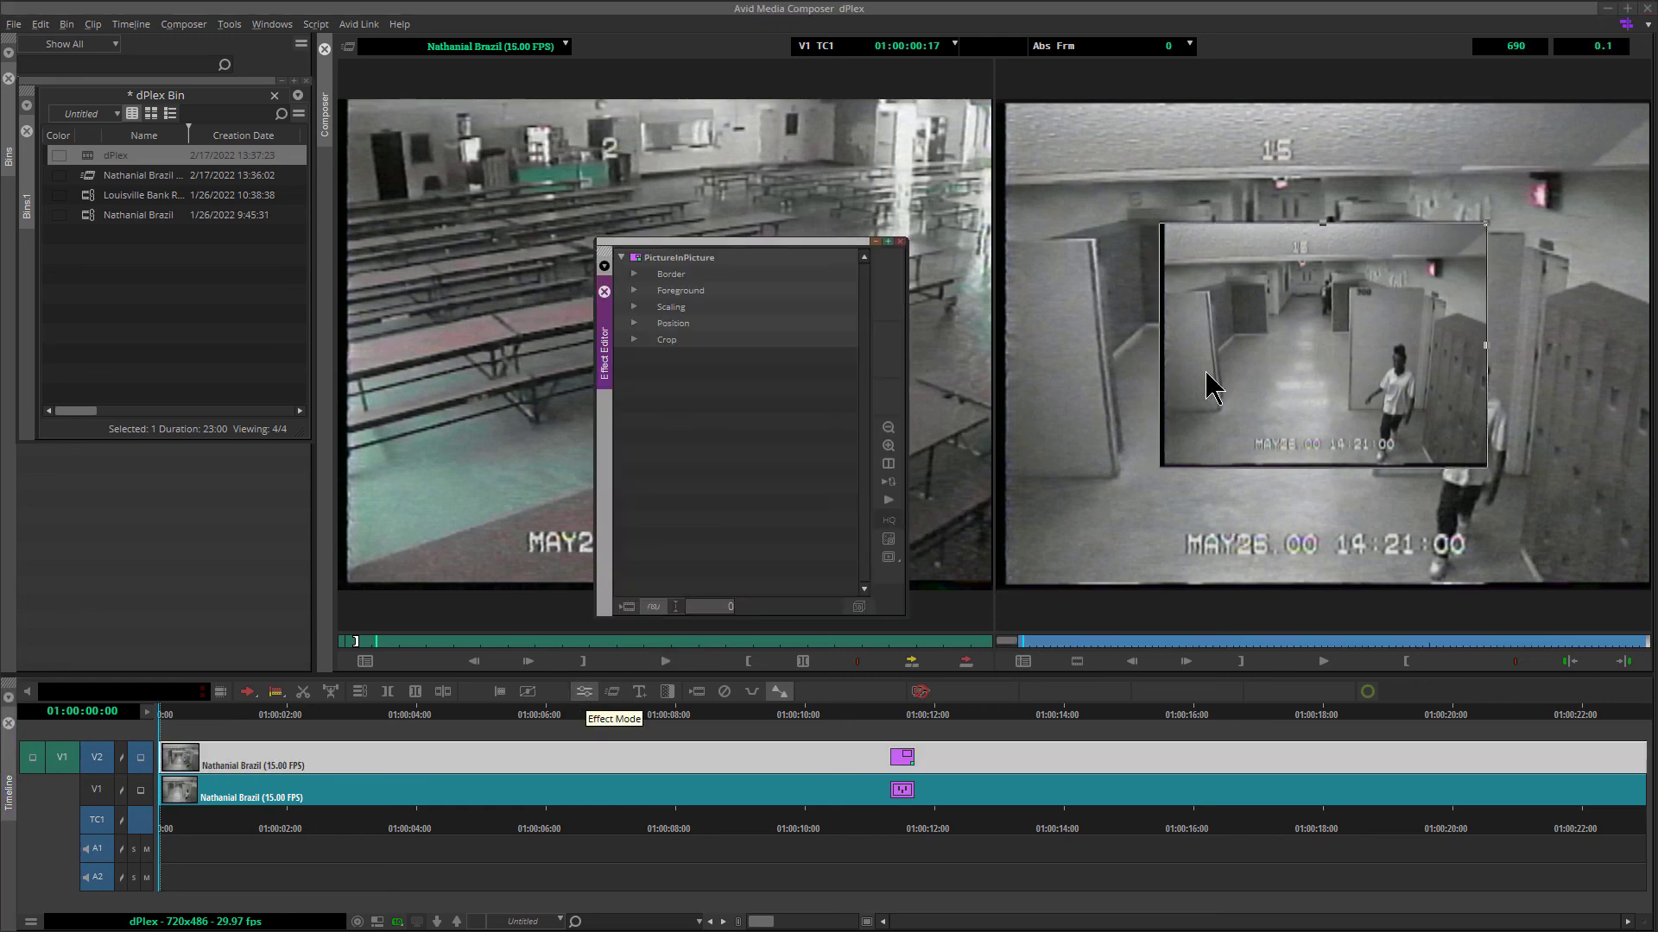
drag(1319, 346, 1170, 449)
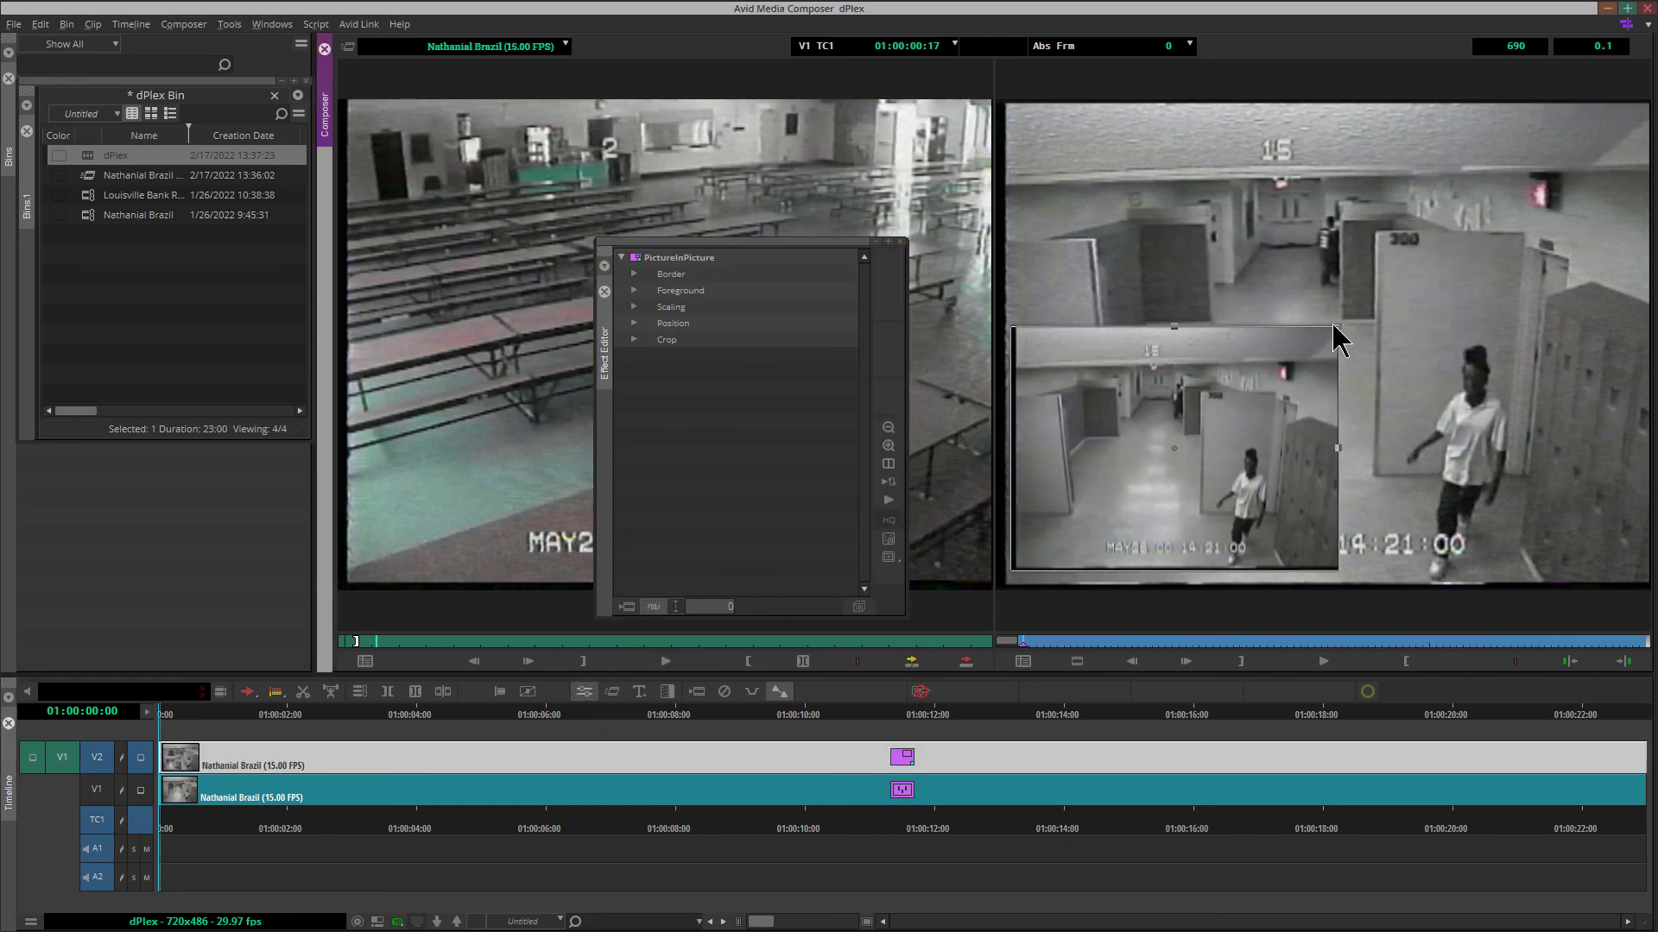
drag(1337, 327, 1324, 336)
drag(1202, 401, 1189, 427)
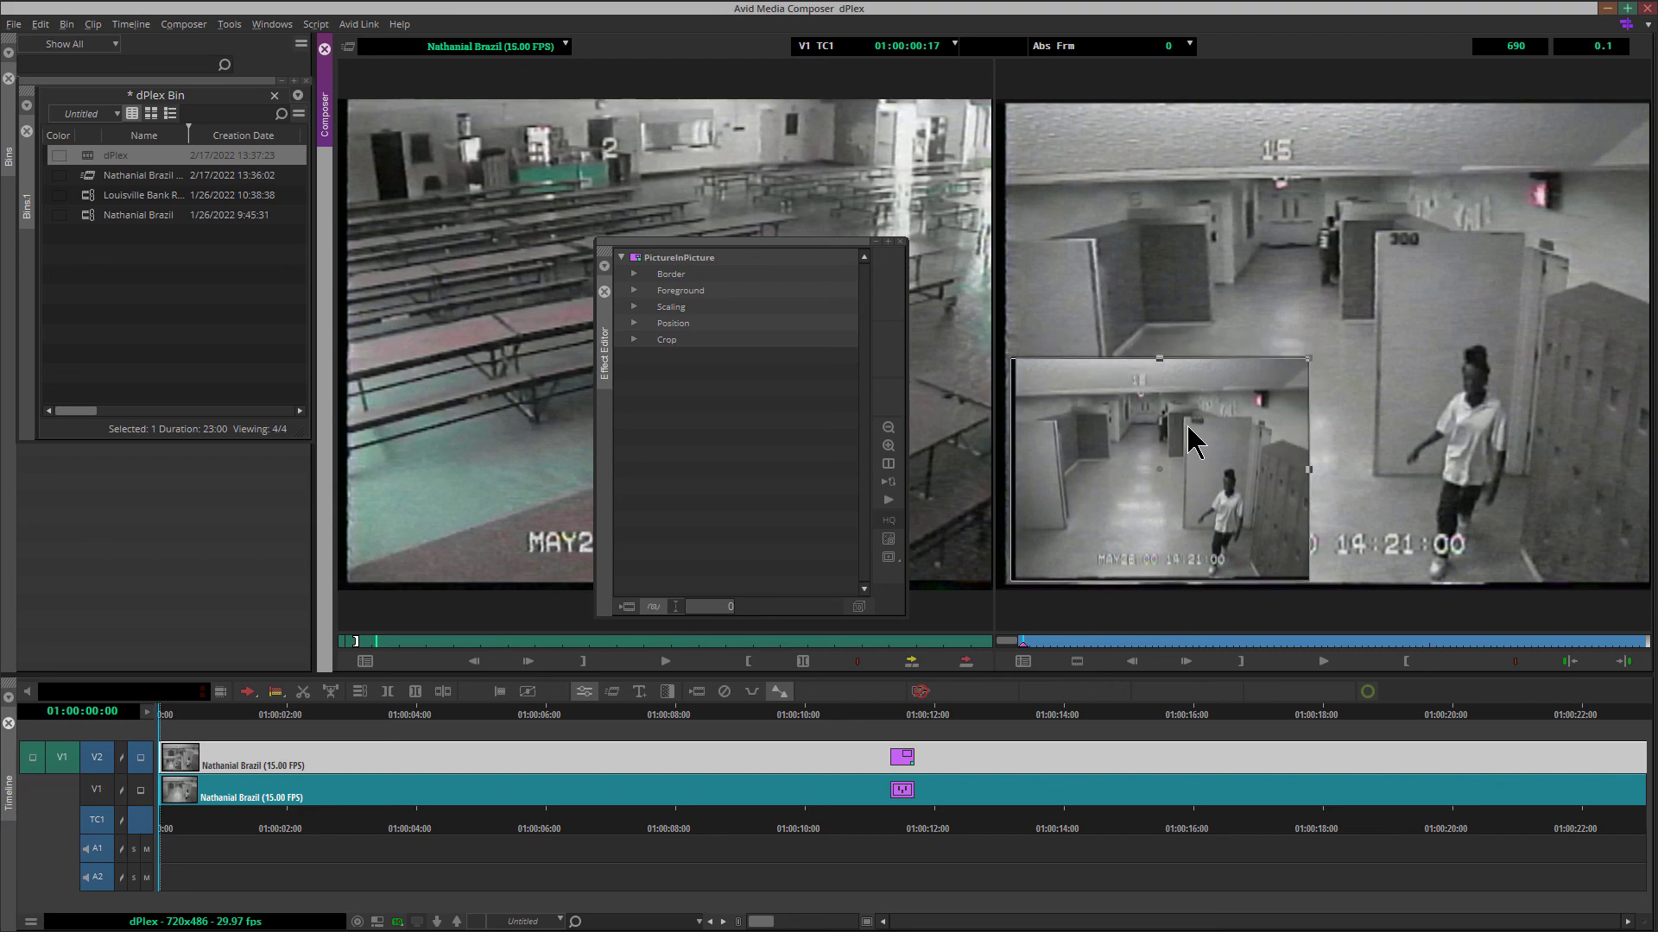